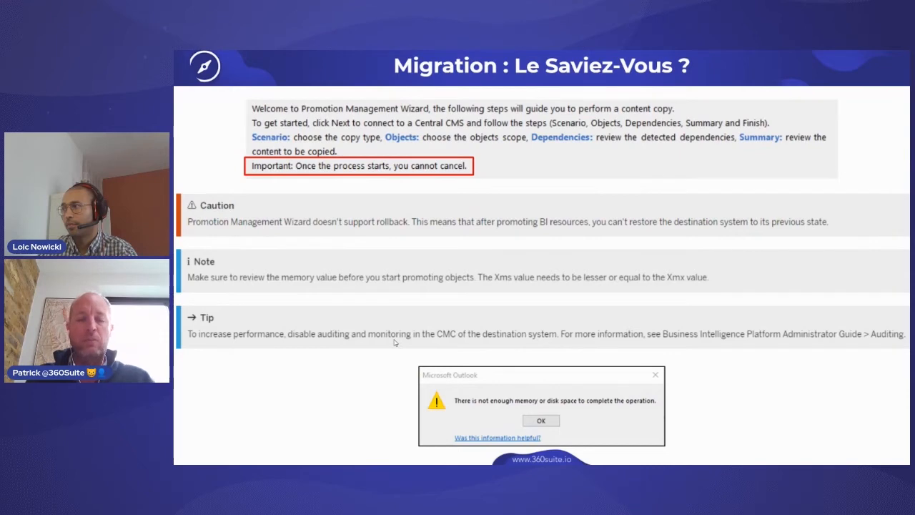
# Step: Switch from the slideshow to the SAP BI 4.3 server's remote session and open PromotionManagementWizard.ini from the win64_x64 folder
pyautogui.click(421, 301)
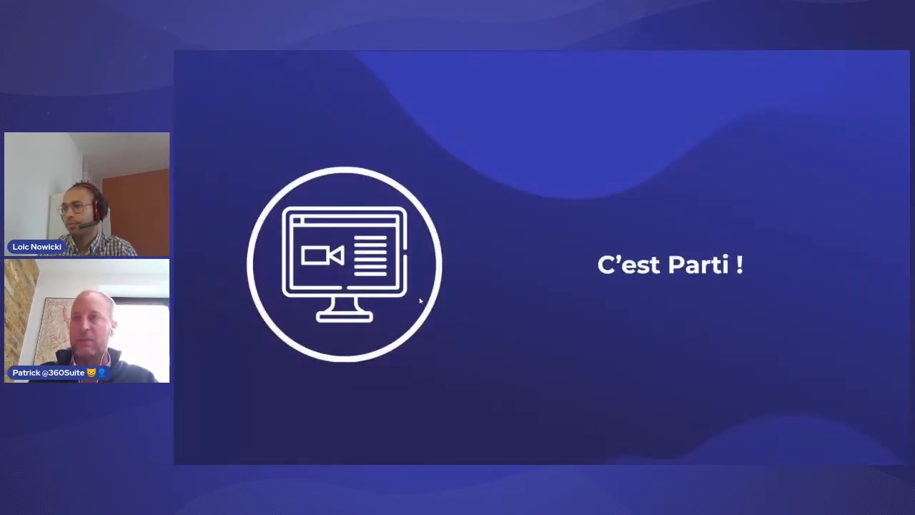
pyautogui.press('Escape')
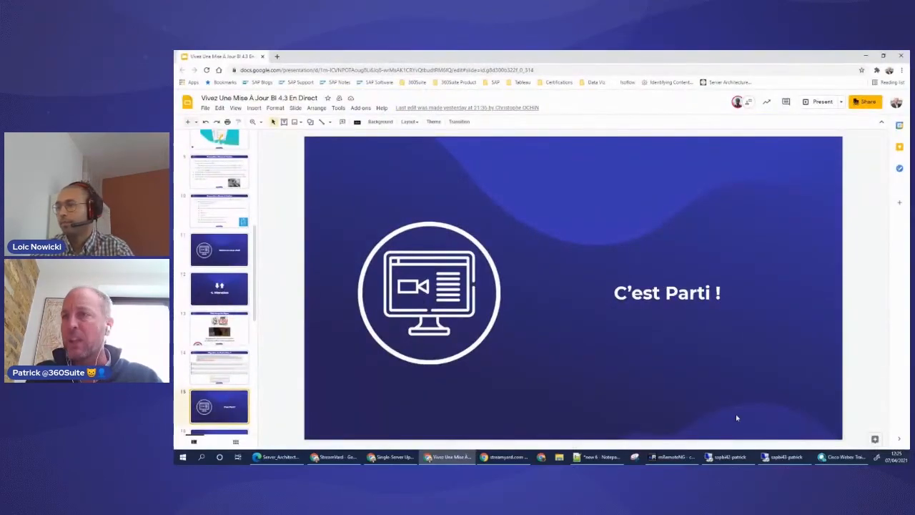
pyautogui.click(779, 457)
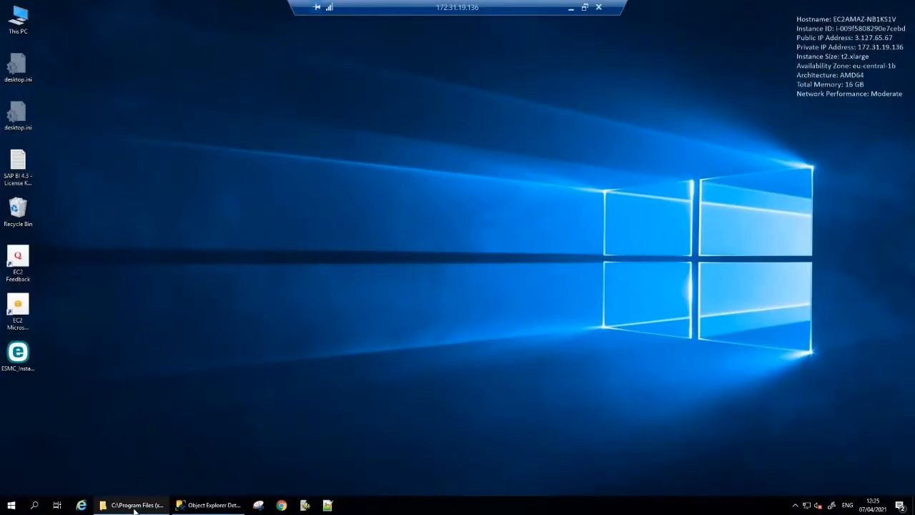
pyautogui.click(136, 504)
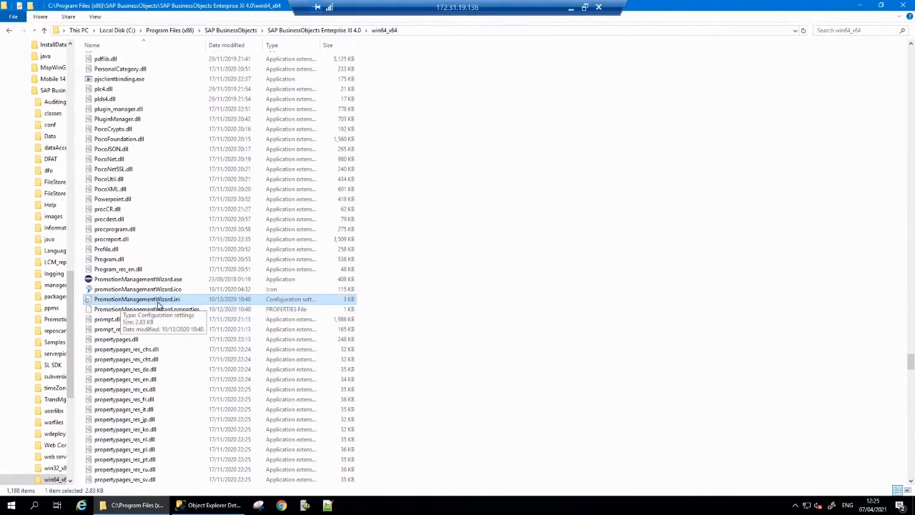
pyautogui.doubleClick(158, 300)
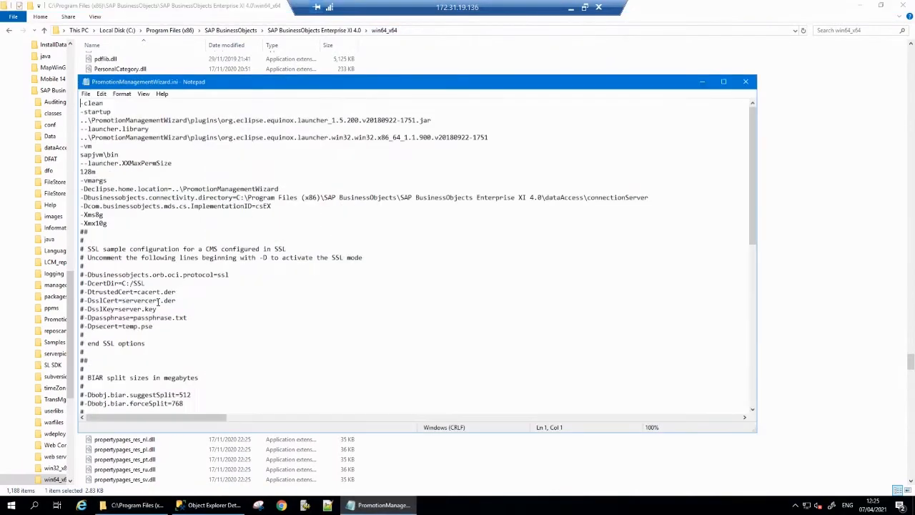
# Step: Change the maximum memory line to -Xmx20g in PromotionManagementWizard.ini and close the file without saving
pyautogui.moveTo(111, 224); pyautogui.dragTo(80, 223)
pyautogui.click(105, 223)
pyautogui.press('BackSpace')
pyautogui.write('2')
pyautogui.click(744, 85)
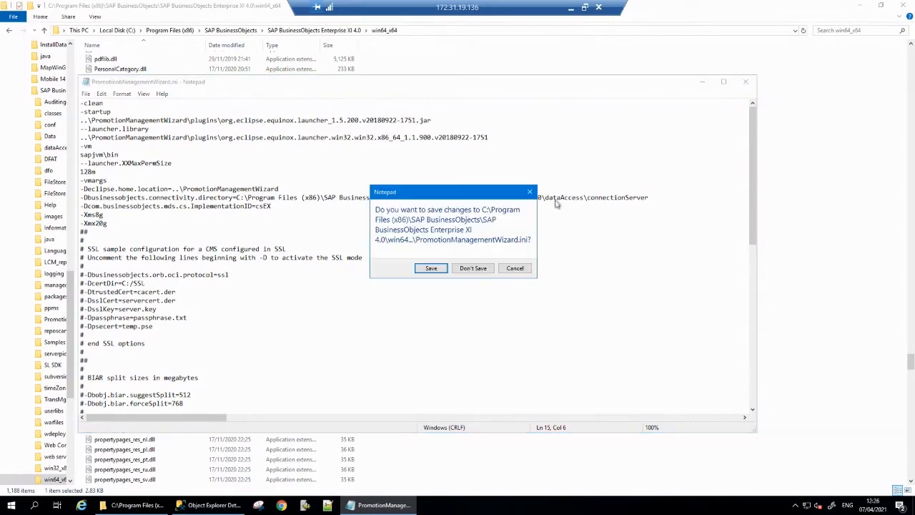
pyautogui.click(473, 269)
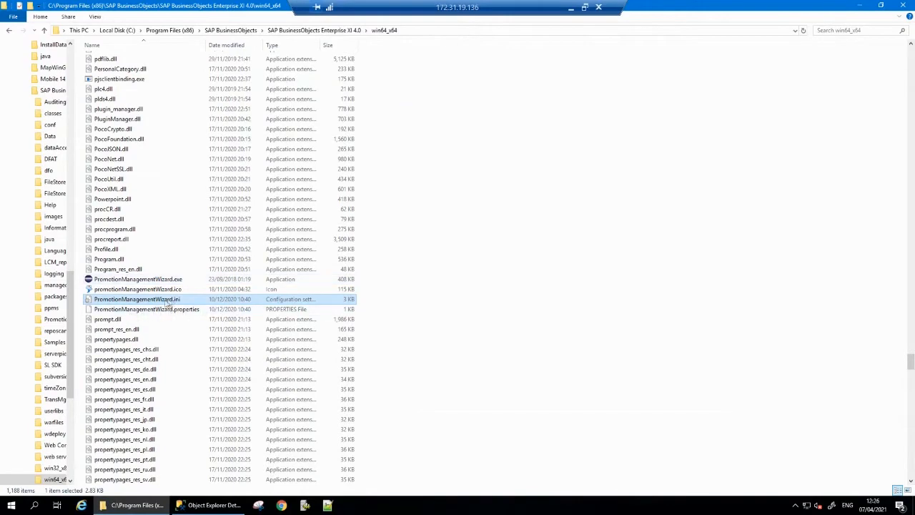
# Step: Switch to SQL Server Management Studio and look through the maintenance tasks available for the SAPBI43_SYSDB database, including its backup option
pyautogui.click(860, 5)
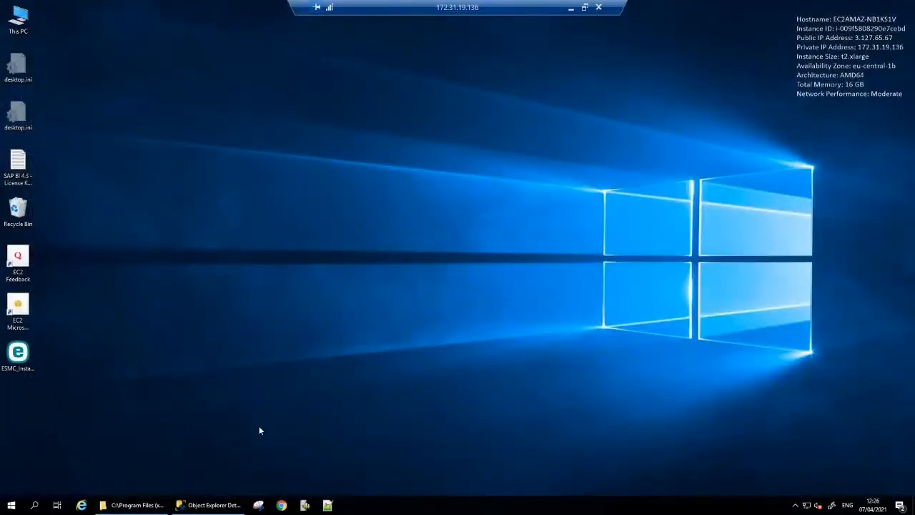
pyautogui.click(203, 505)
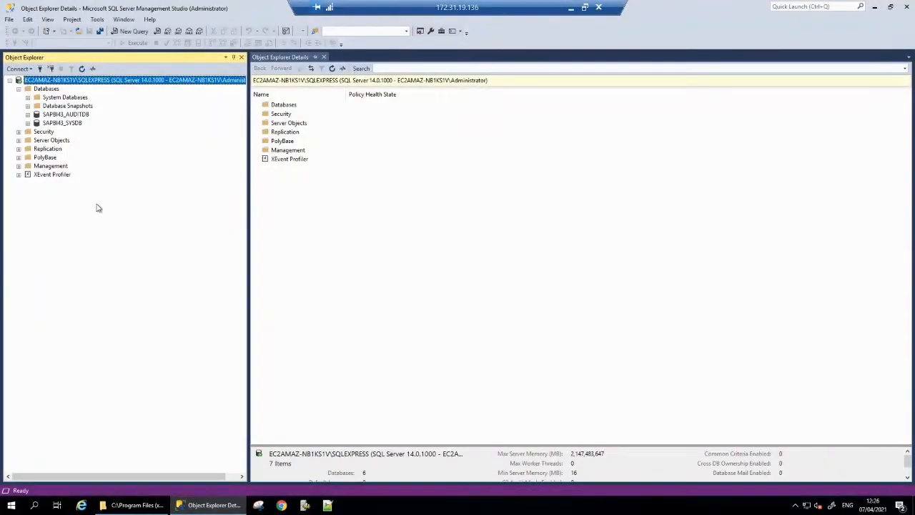
pyautogui.click(75, 125)
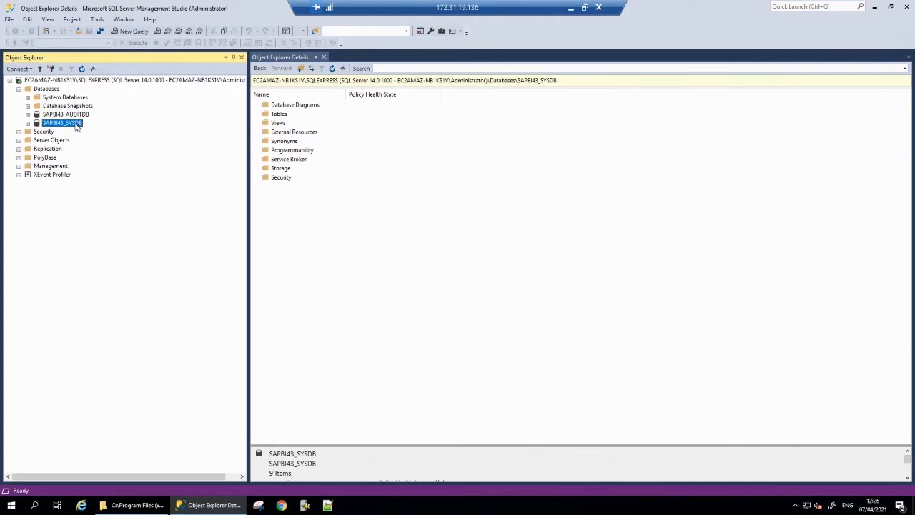
pyautogui.rightClick(76, 125)
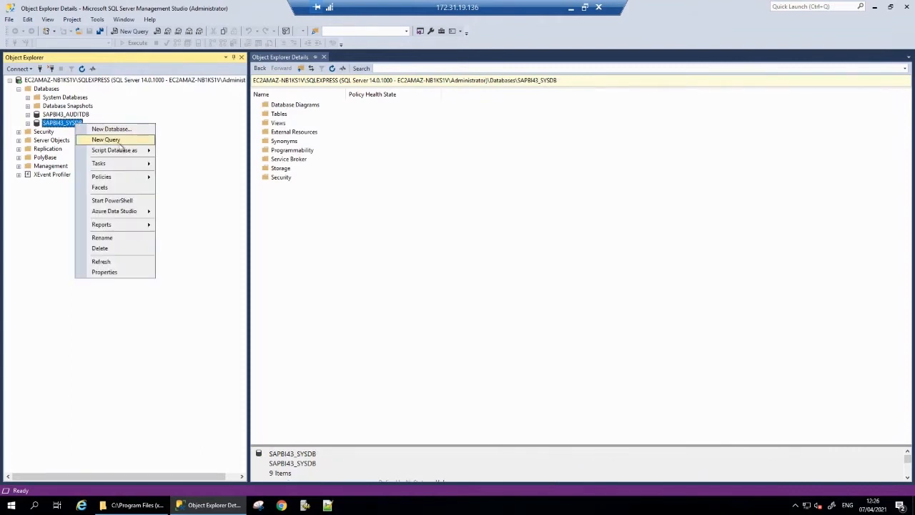
pyautogui.moveTo(122, 168)
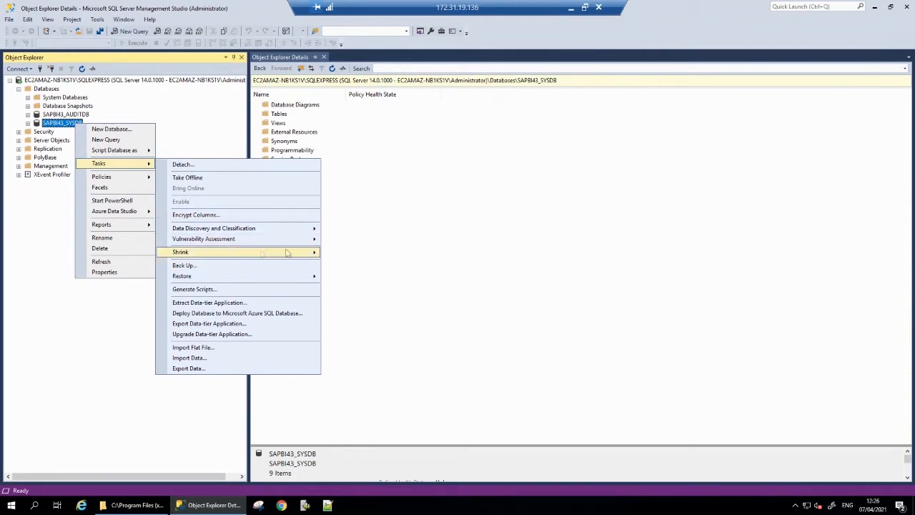
pyautogui.click(417, 187)
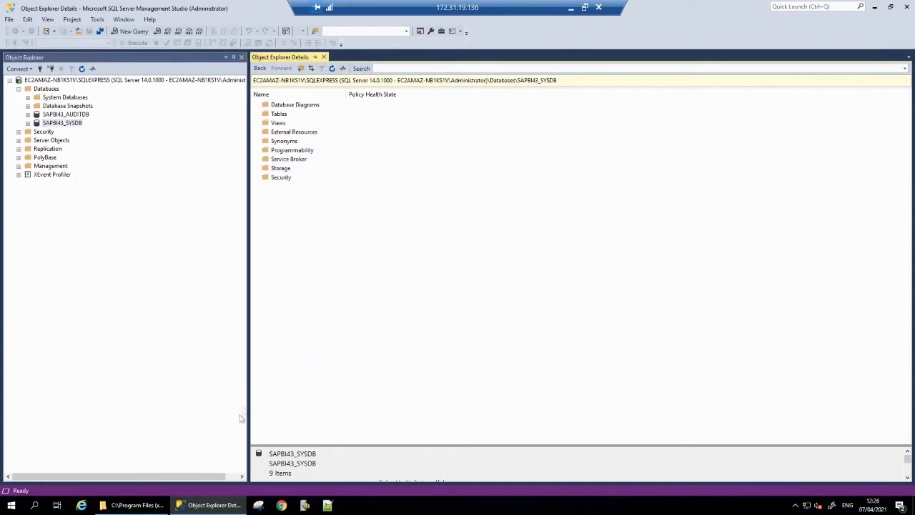
# Step: Locate the FileStore and FileStore - BACKUP folders inside the SAP BusinessObjects Enterprise XI 4.0 folder in File Explorer
pyautogui.click(121, 505)
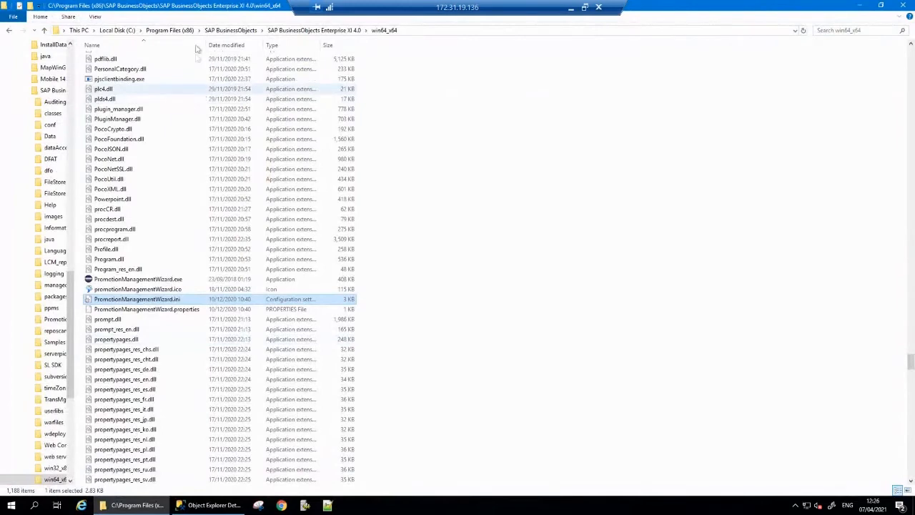
pyautogui.click(240, 32)
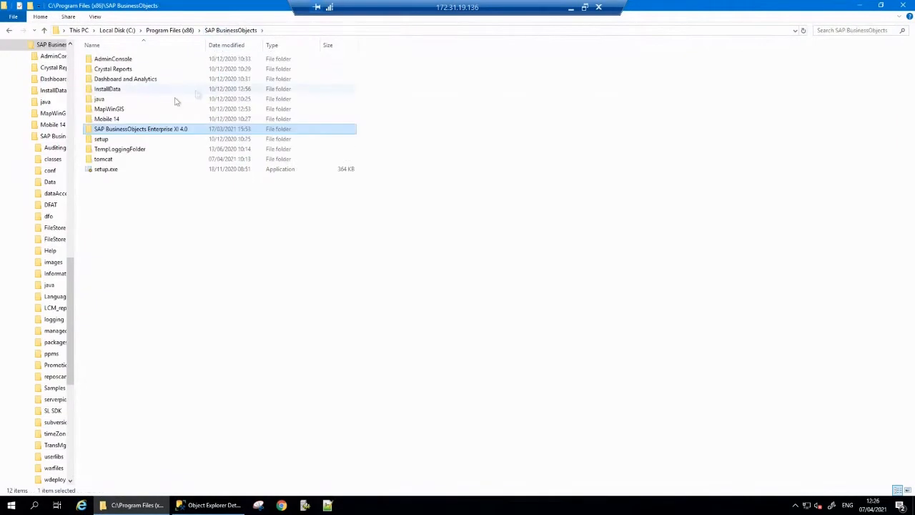
pyautogui.doubleClick(152, 131)
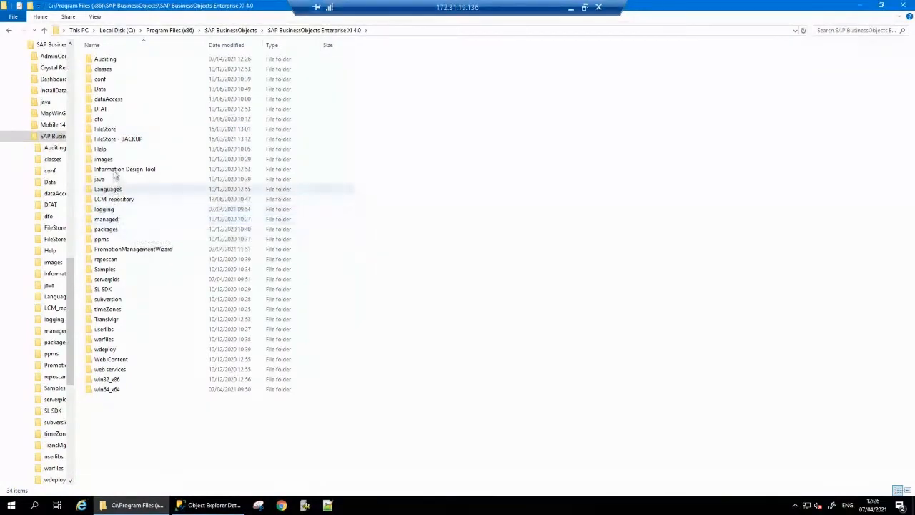
pyautogui.click(111, 132)
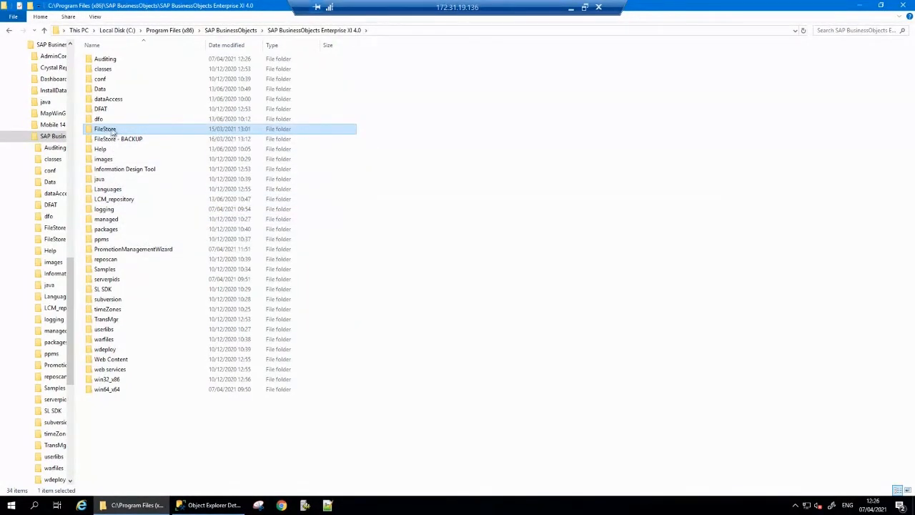
pyautogui.click(127, 140)
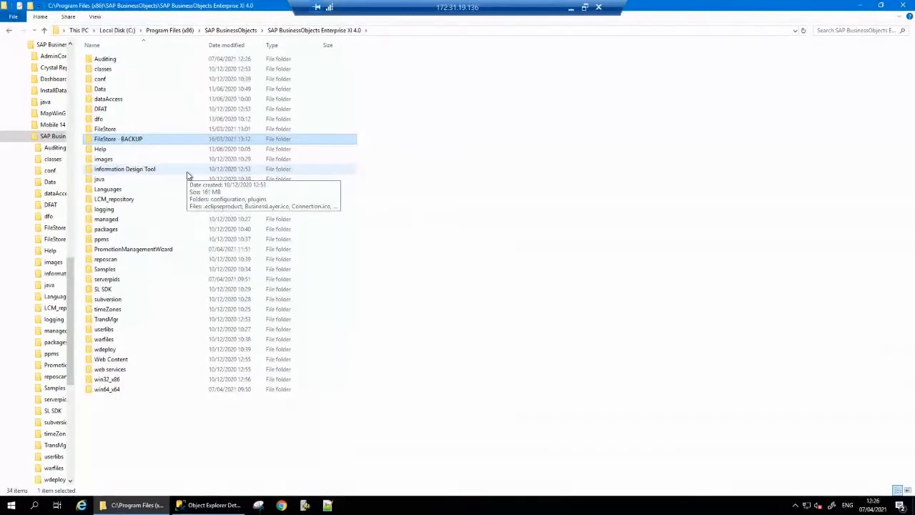
# Step: Launch Central Configuration Manager and select the Server Intelligence Agent service
pyautogui.click(305, 505)
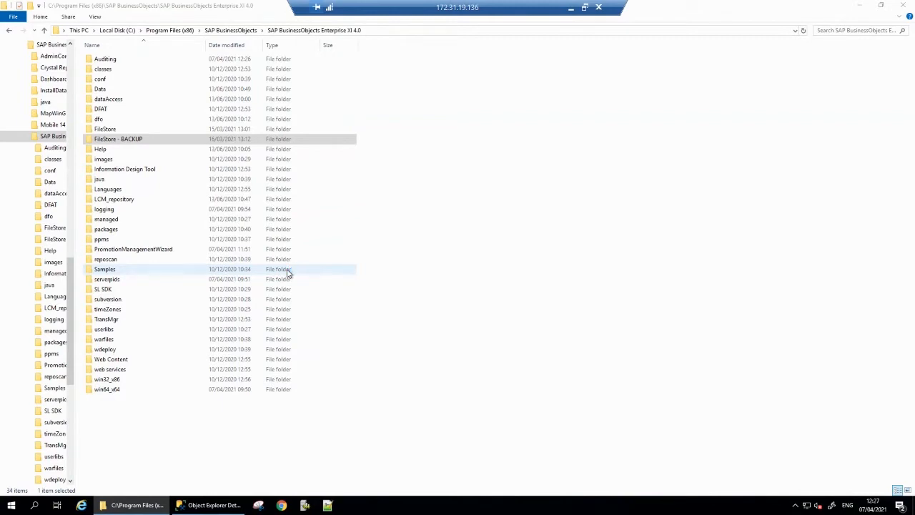
pyautogui.click(306, 504)
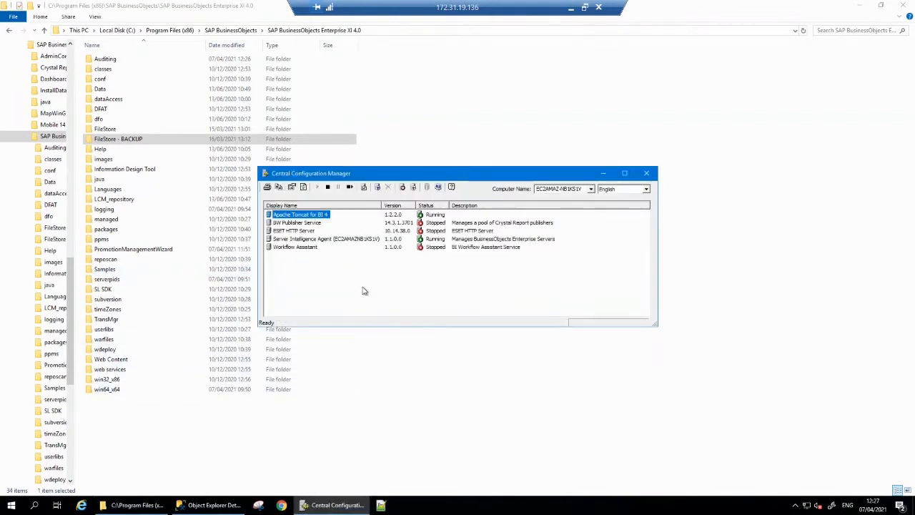
pyautogui.click(333, 239)
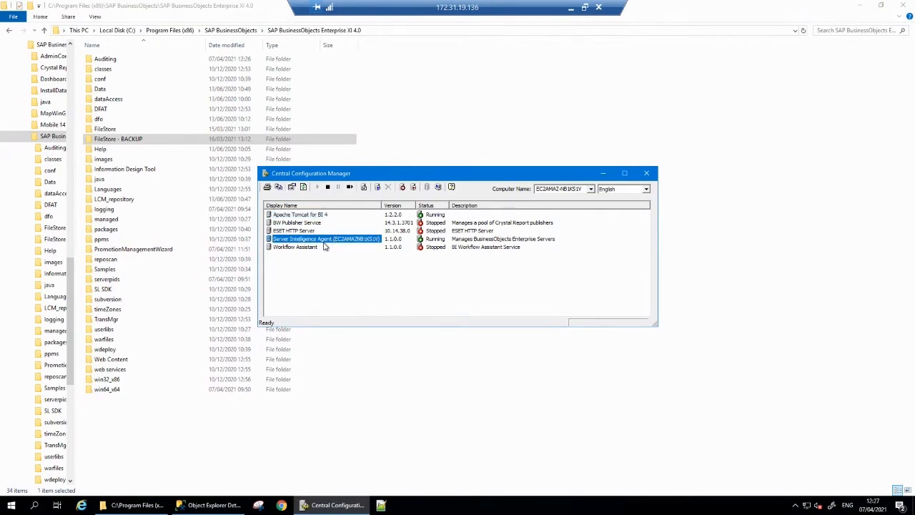
# Step: Return to File Explorer and review the FileStore folder alongside its FileStore - BACKUP copy
pyautogui.rightClick(214, 506)
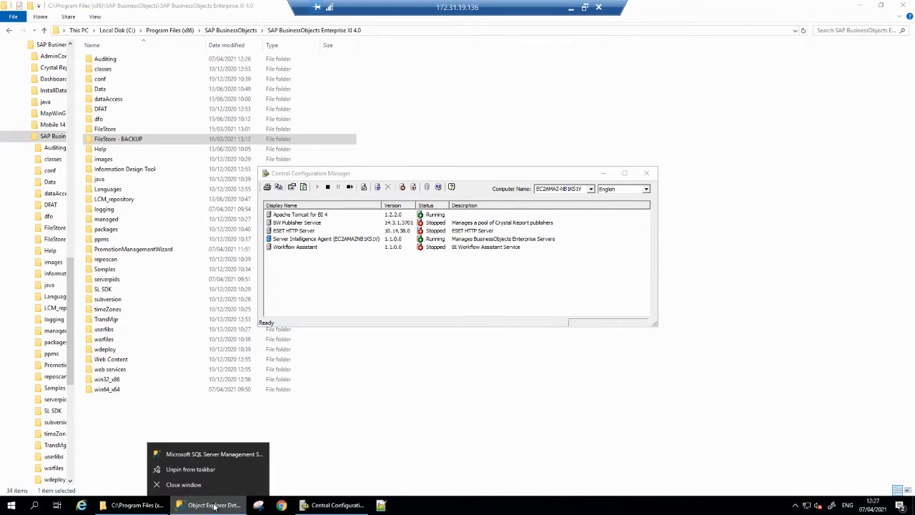
pyautogui.click(116, 130)
pyautogui.click(123, 140)
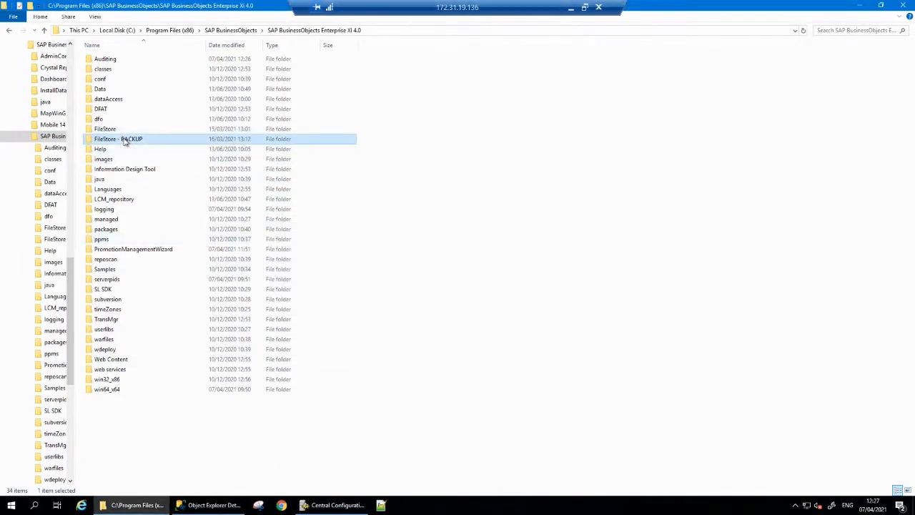
# Step: Minimize Central Configuration Manager, File Explorer and SQL Server Management Studio to clear the desktop
pyautogui.click(331, 506)
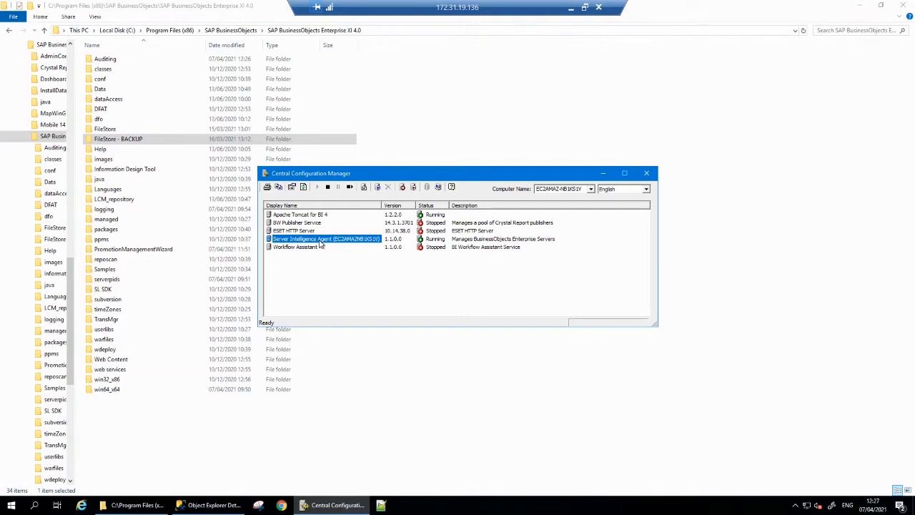
pyautogui.click(603, 174)
pyautogui.click(861, 7)
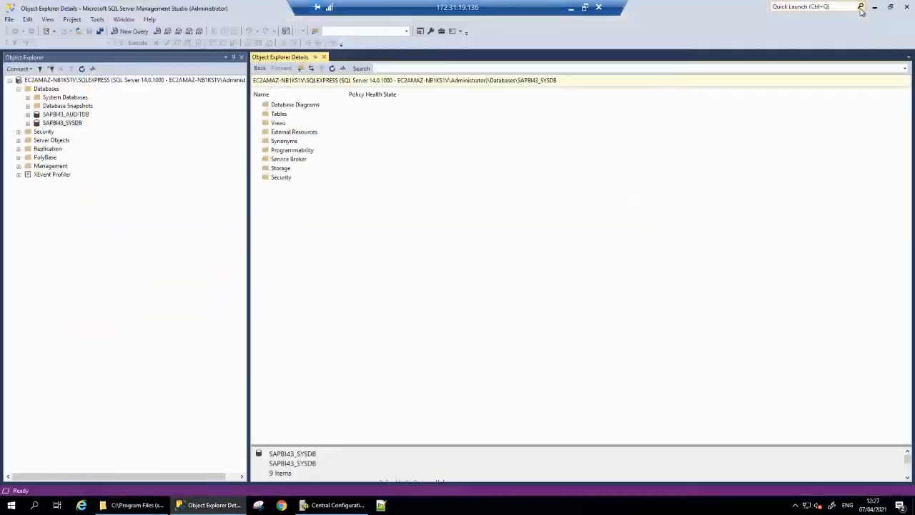
pyautogui.click(875, 7)
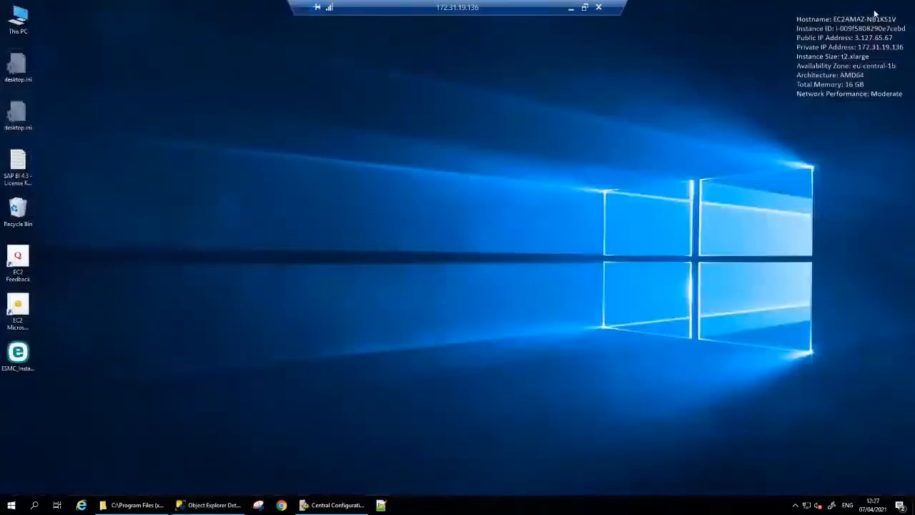
pyautogui.rightClick(11, 505)
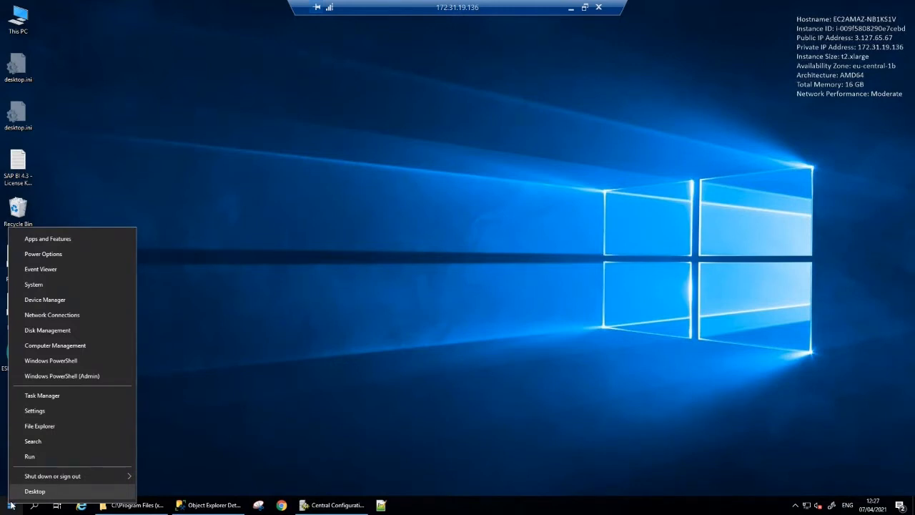
pyautogui.write('rc')
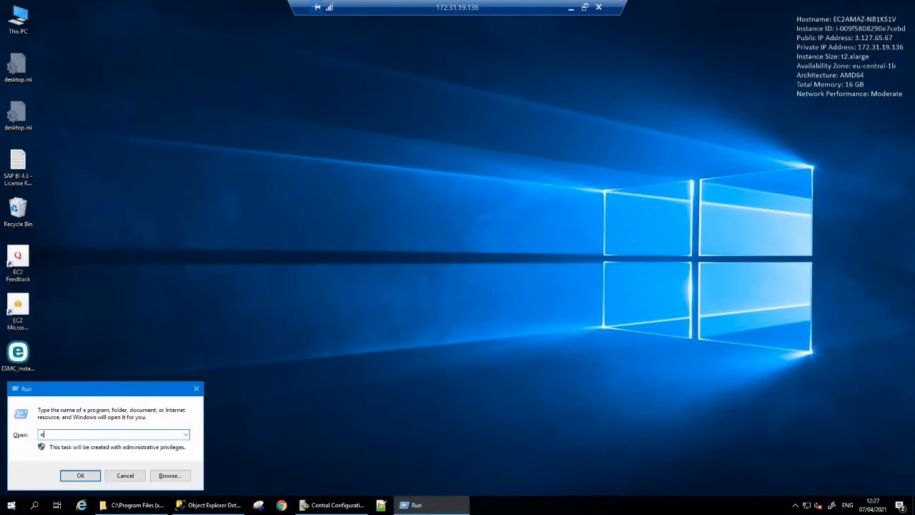
pyautogui.write('md')
pyautogui.press('Return')
# Step: Search the installed programs for "prom" and launch Promotion Management Wizard
pyautogui.click(20, 505)
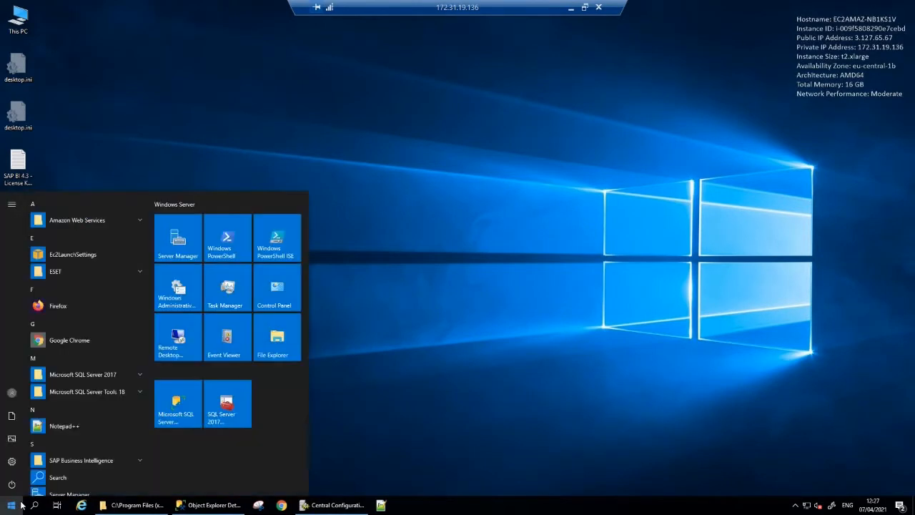
pyautogui.write('prom')
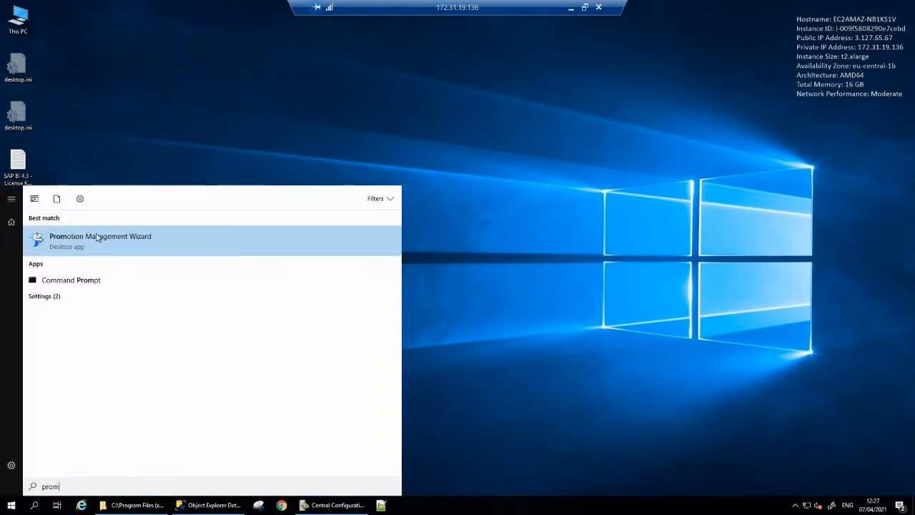
pyautogui.click(97, 237)
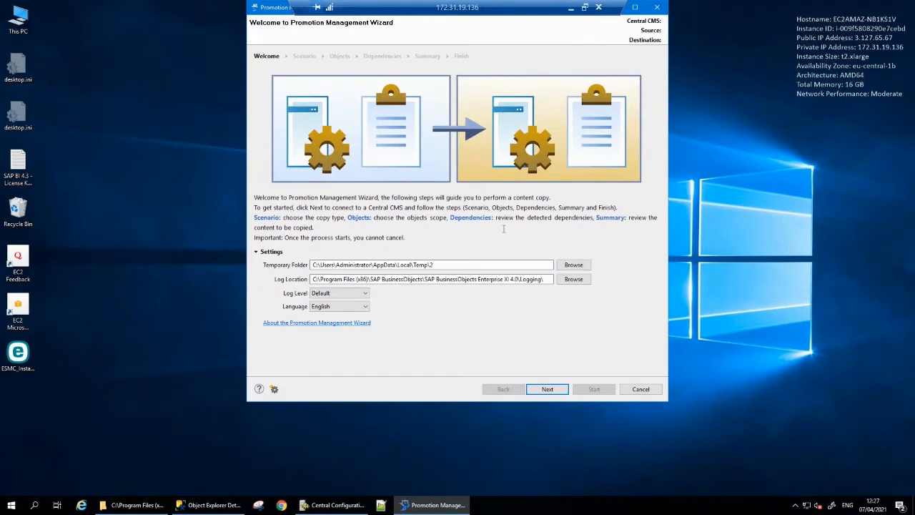
# Step: Examine the wizard's temporary folder path, and check the size of the FileStore folder in its properties
pyautogui.click(456, 265)
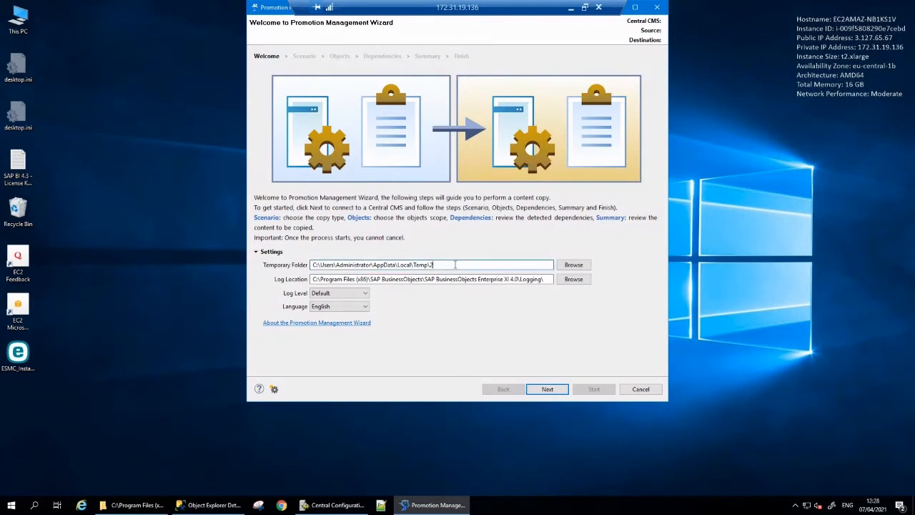
pyautogui.moveTo(455, 265); pyautogui.dragTo(308, 272)
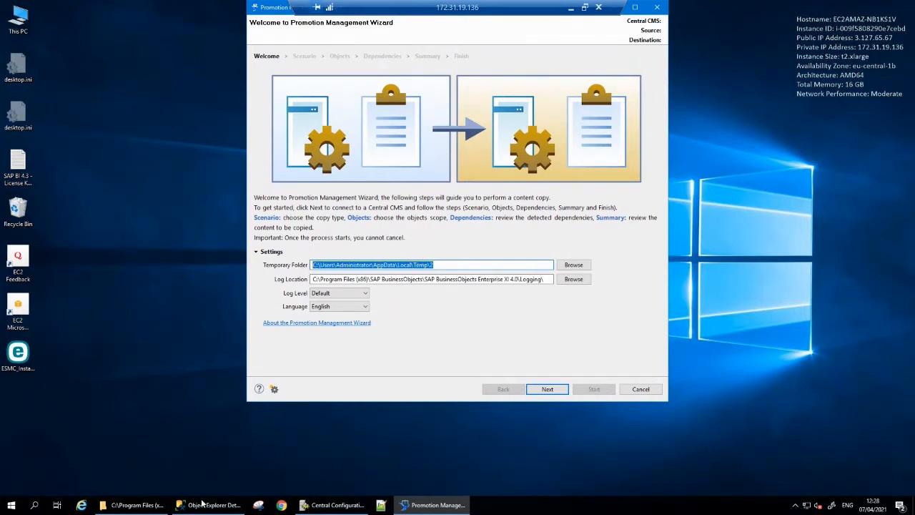
pyautogui.click(136, 505)
pyautogui.rightClick(113, 130)
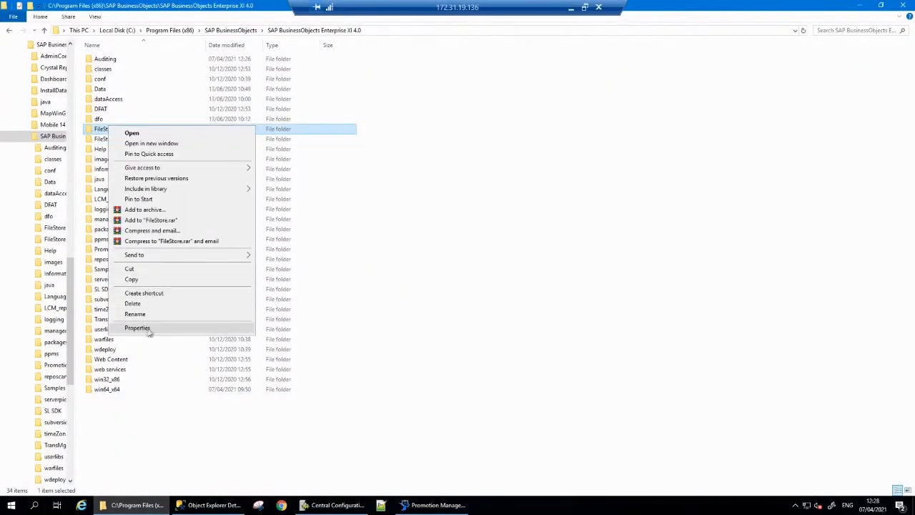
pyautogui.click(143, 328)
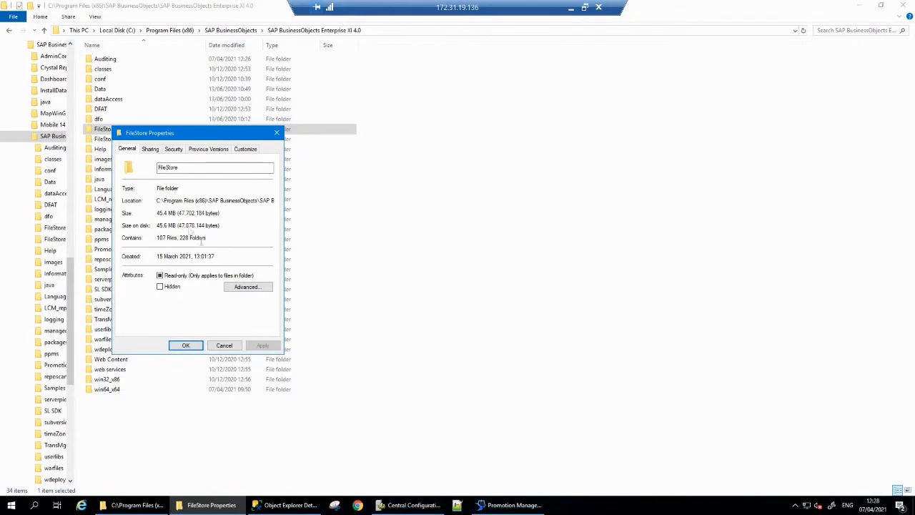
# Step: Close the FileStore properties and return to Promotion Management Wizard to check its temporary folder path
pyautogui.click(225, 345)
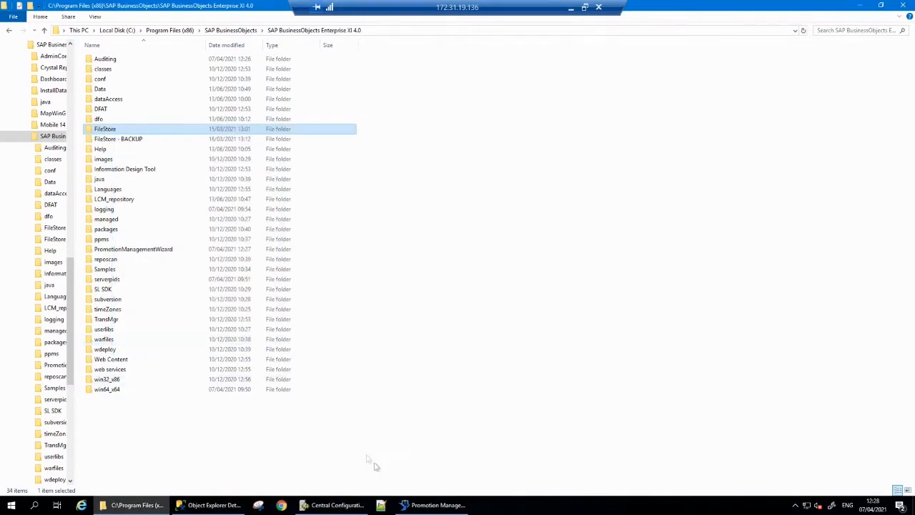
pyautogui.click(429, 506)
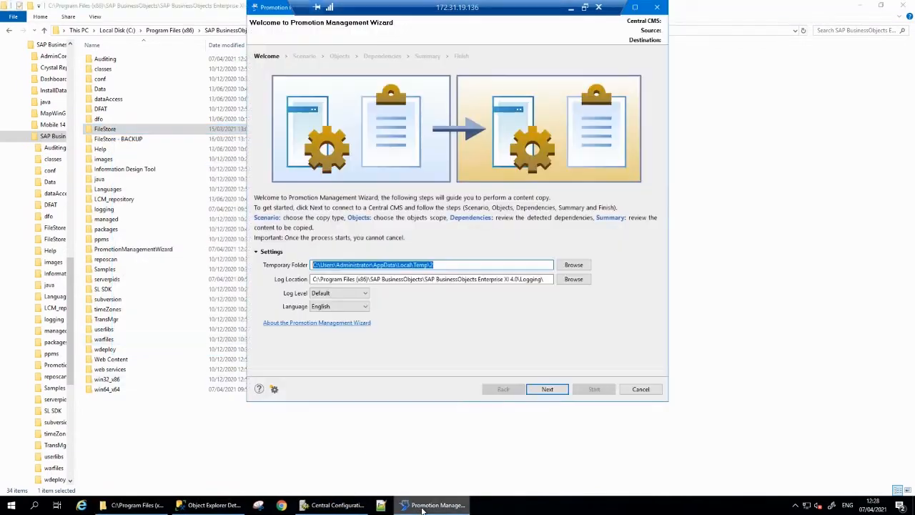
pyautogui.click(443, 264)
pyautogui.moveTo(444, 265); pyautogui.dragTo(312, 264)
# Step: Log on to central CMS EC2AMAZ-NB1KS1V with the administrator account password, and choose the Promote (Live CMS to Live CMS) scenario
pyautogui.click(549, 390)
pyautogui.click(460, 191)
pyautogui.write('•••••••')
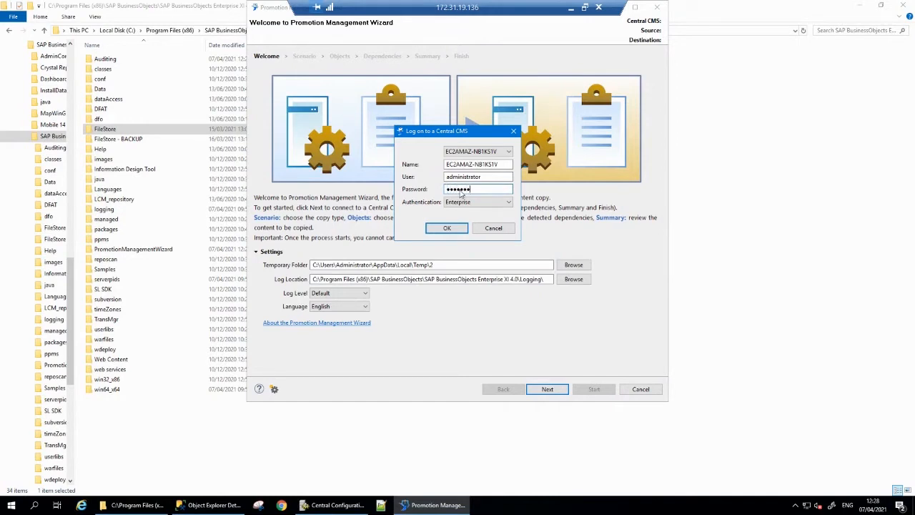
pyautogui.write('••')
pyautogui.click(446, 229)
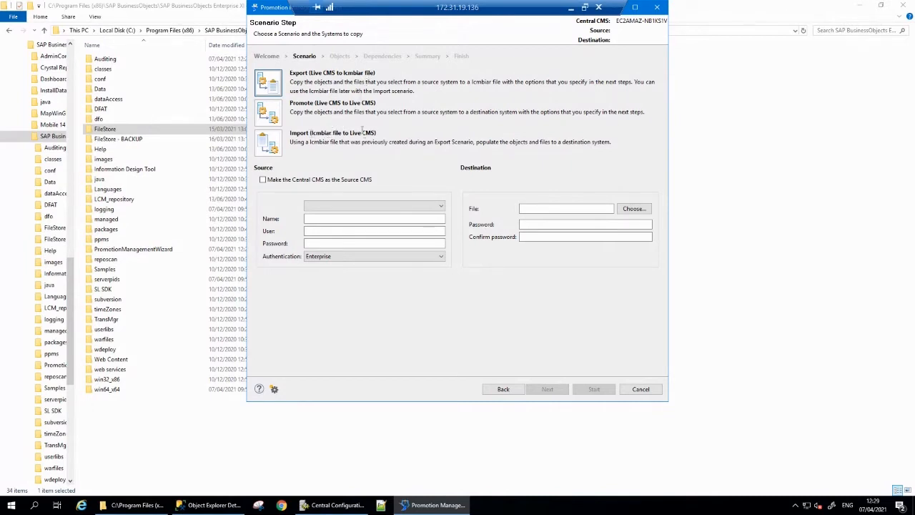
pyautogui.click(278, 119)
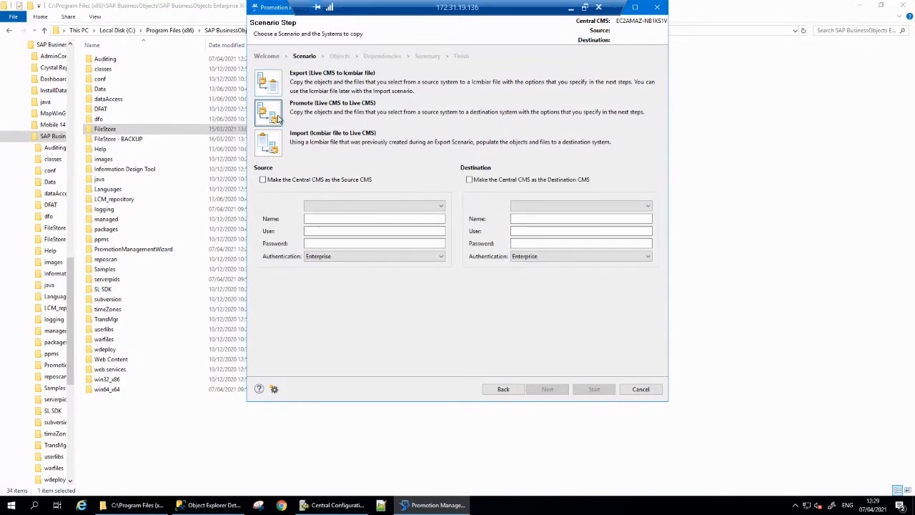
pyautogui.click(441, 206)
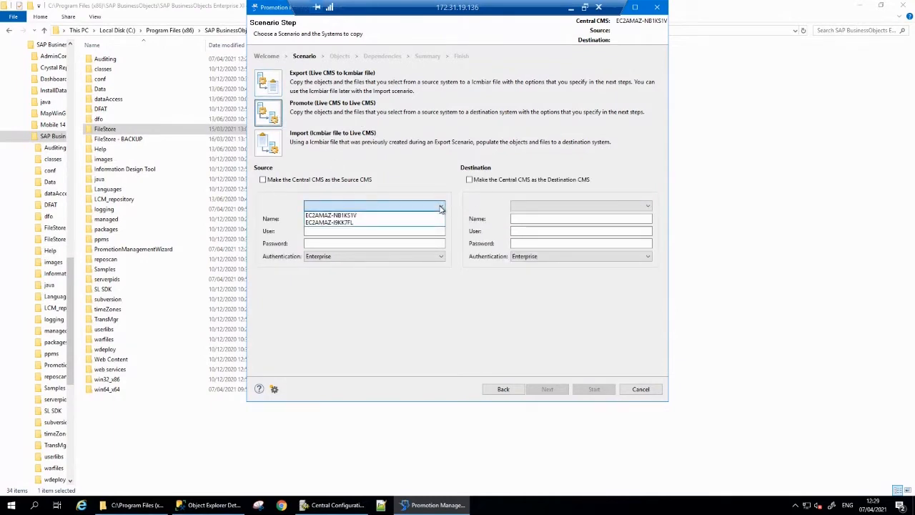
pyautogui.click(363, 215)
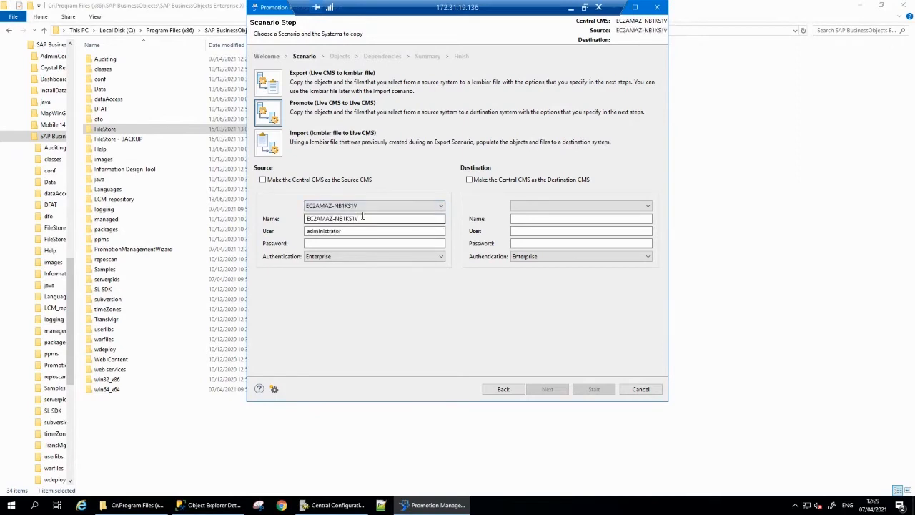
pyautogui.click(339, 244)
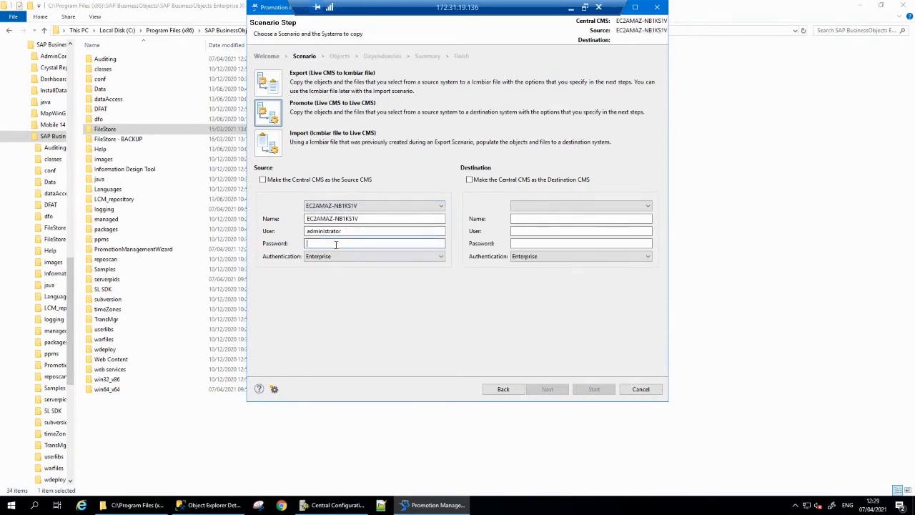
pyautogui.write('*********')
# Step: Set EC2AMAZ-I9KK7FL as the source CMS with its account password, make the Central CMS the destination, and continue to the objects step
pyautogui.click(370, 207)
pyautogui.click(355, 223)
pyautogui.click(348, 244)
pyautogui.write('•••••••••')
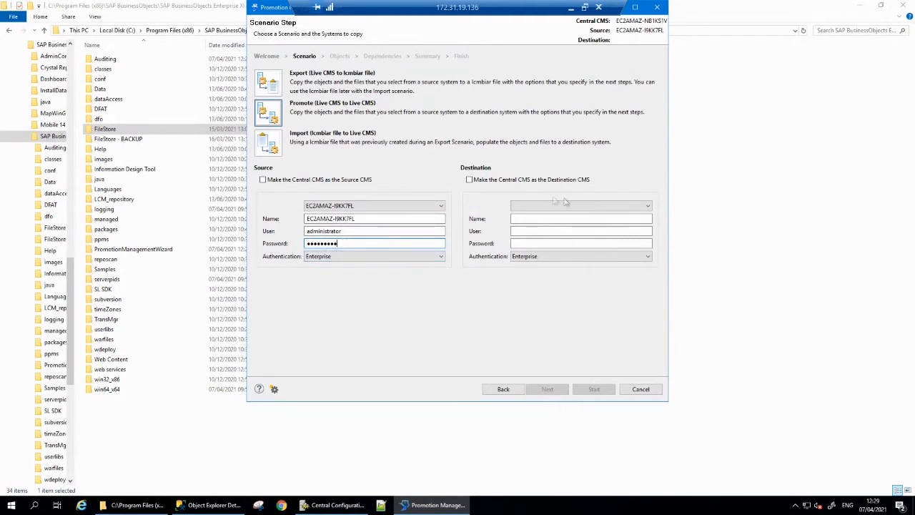
pyautogui.click(545, 180)
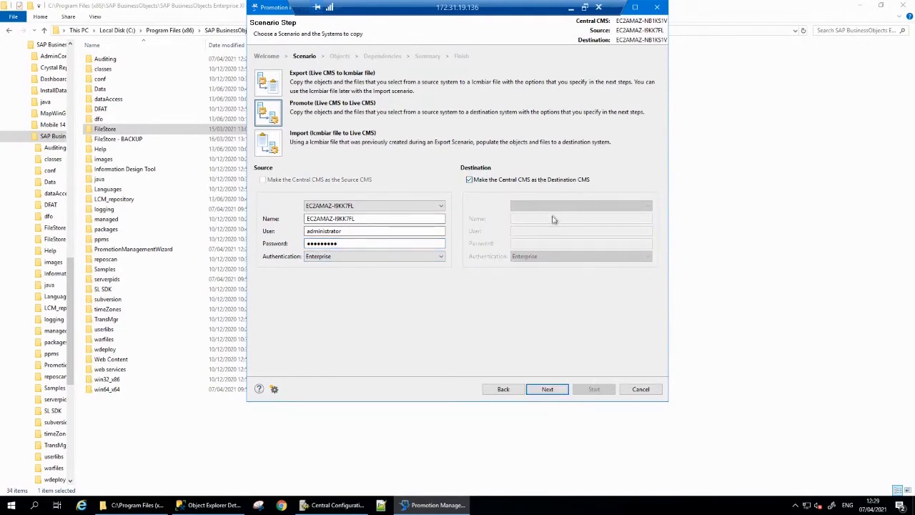
pyautogui.click(547, 389)
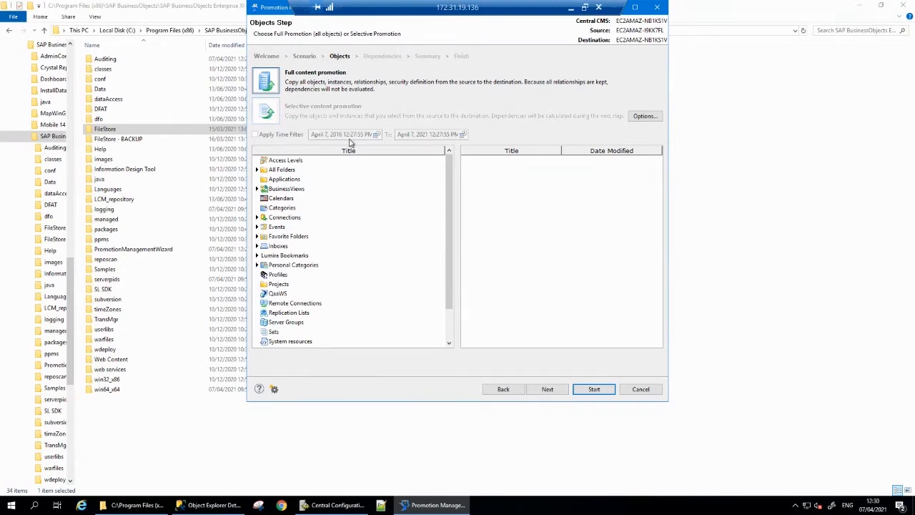
# Step: Check the options for the full content promotion, cancel out of them, and continue to the summary step
pyautogui.click(635, 120)
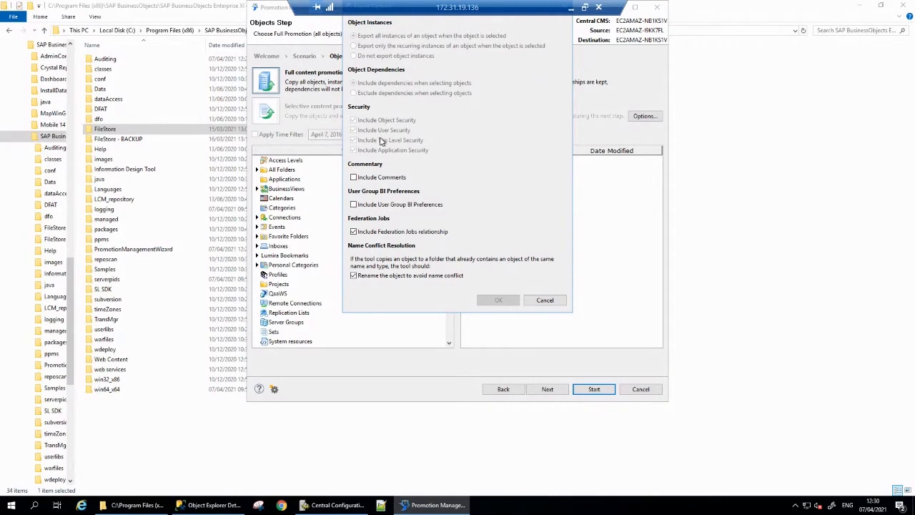
pyautogui.click(545, 300)
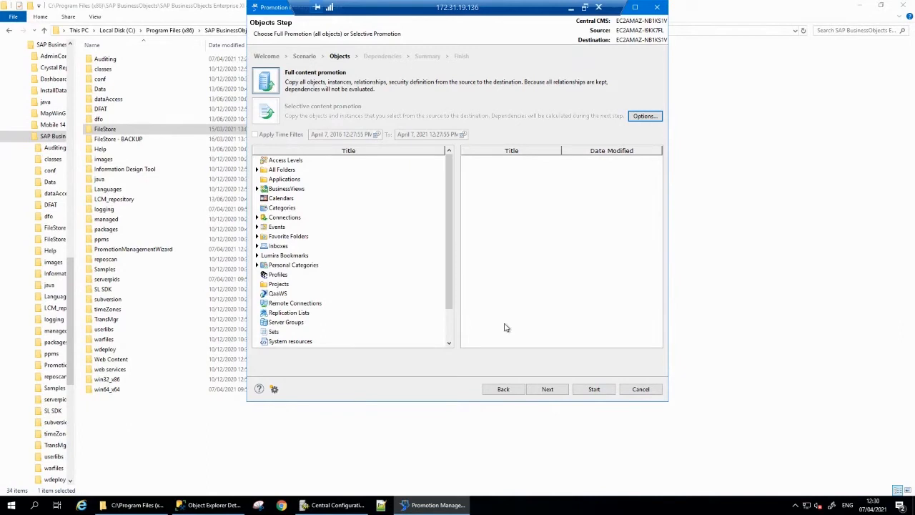
pyautogui.click(543, 391)
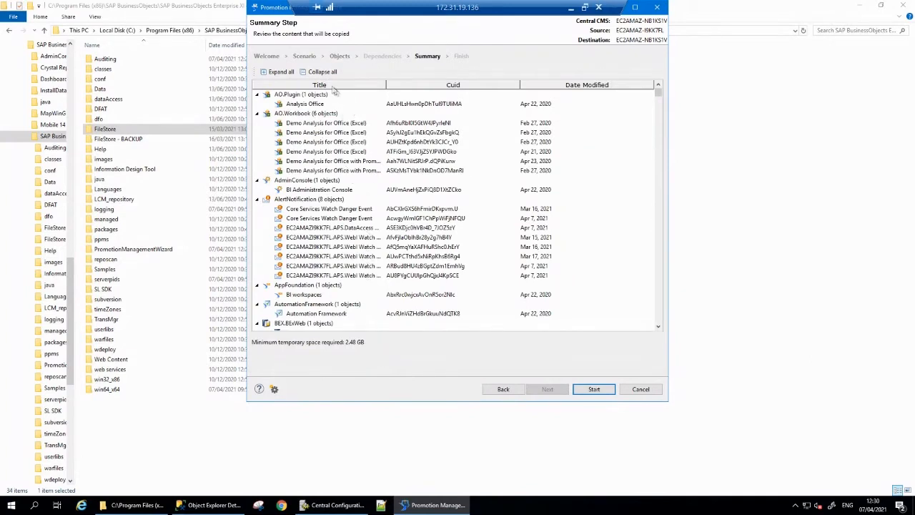
# Step: Review the collapsed summary of content to copy, including the Webi and User groups, and start the full promotion
pyautogui.click(305, 74)
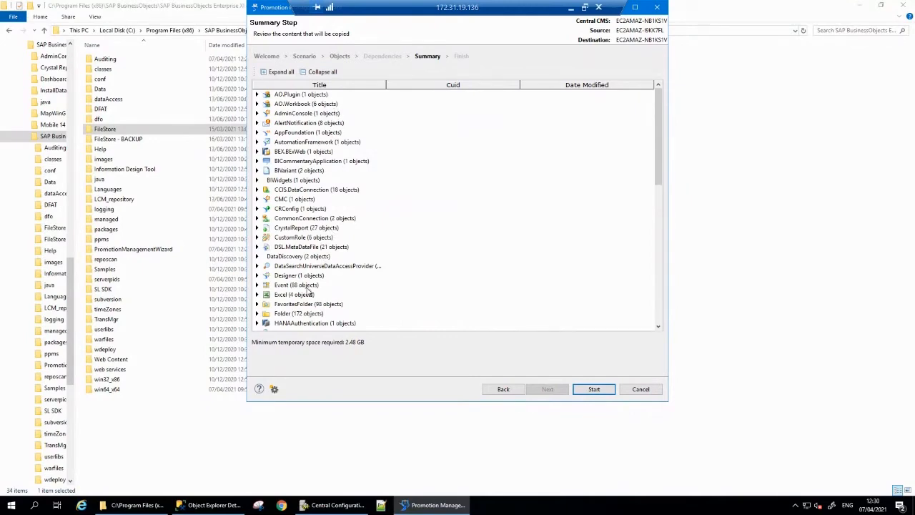
pyautogui.scroll(-6, 309, 291)
pyautogui.scroll(-6, 309, 292)
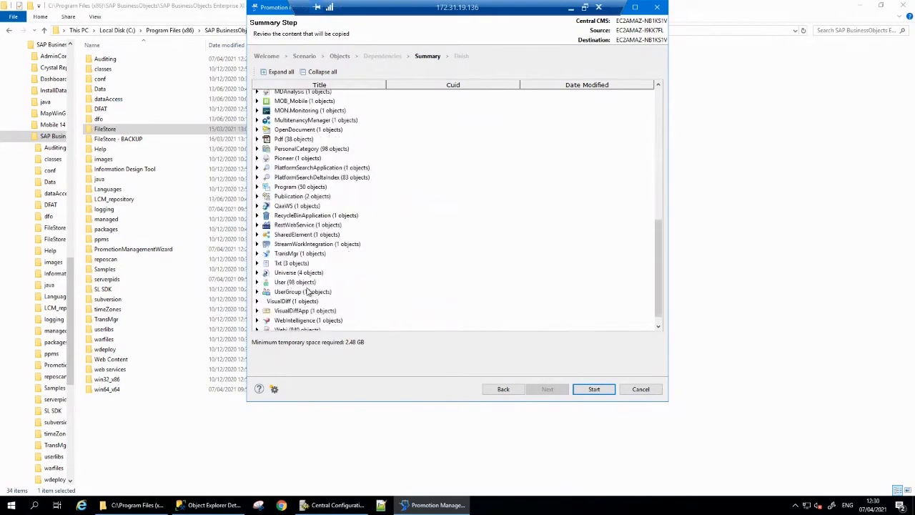
pyautogui.click(307, 319)
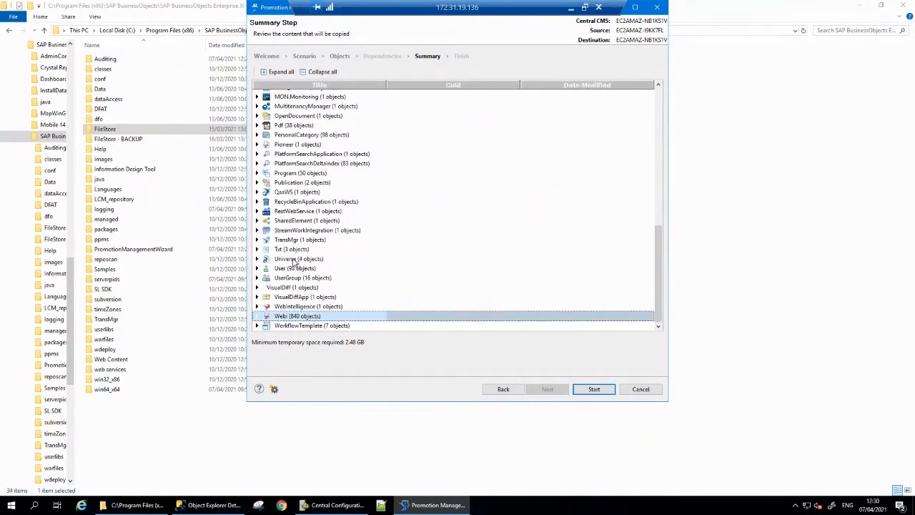
pyautogui.click(295, 270)
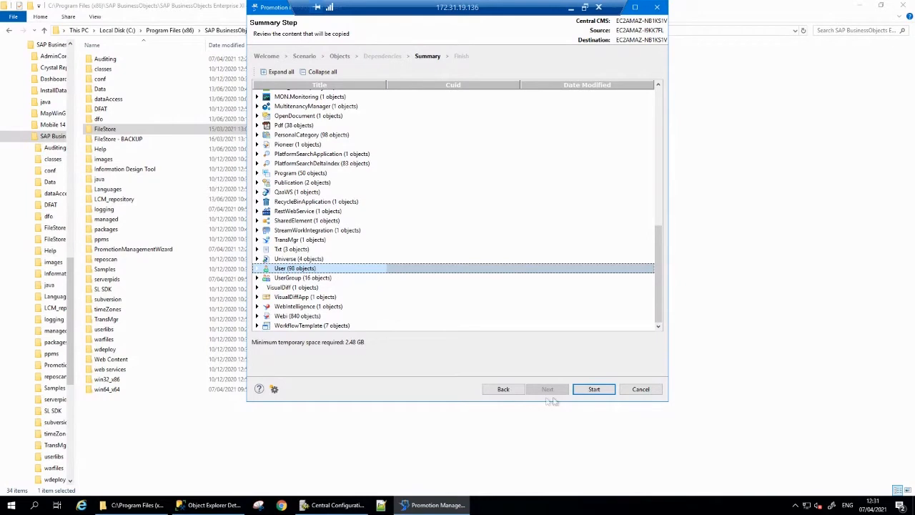
pyautogui.click(590, 392)
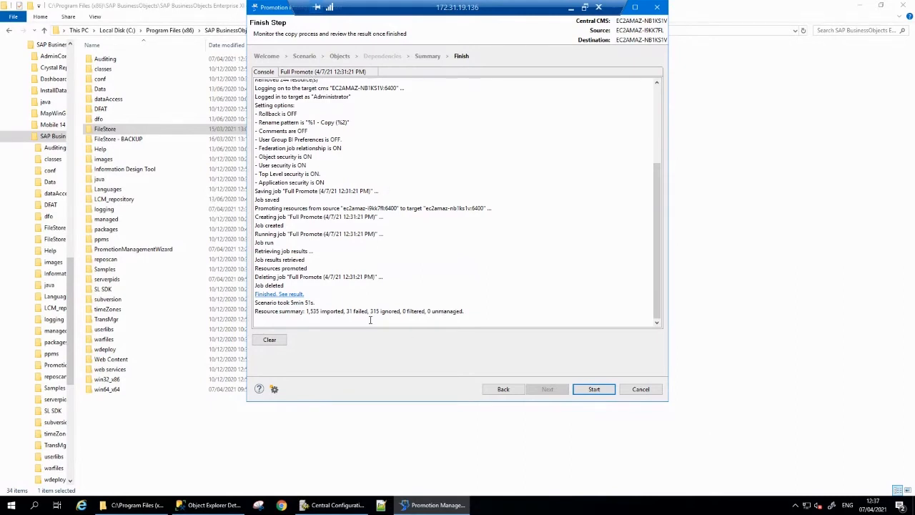
# Step: Read the console's resource summary, and group the Full Promote results by Outcome Status with only the failure group expanded
pyautogui.moveTo(306, 311); pyautogui.dragTo(389, 311)
pyautogui.moveTo(355, 311); pyautogui.dragTo(391, 312)
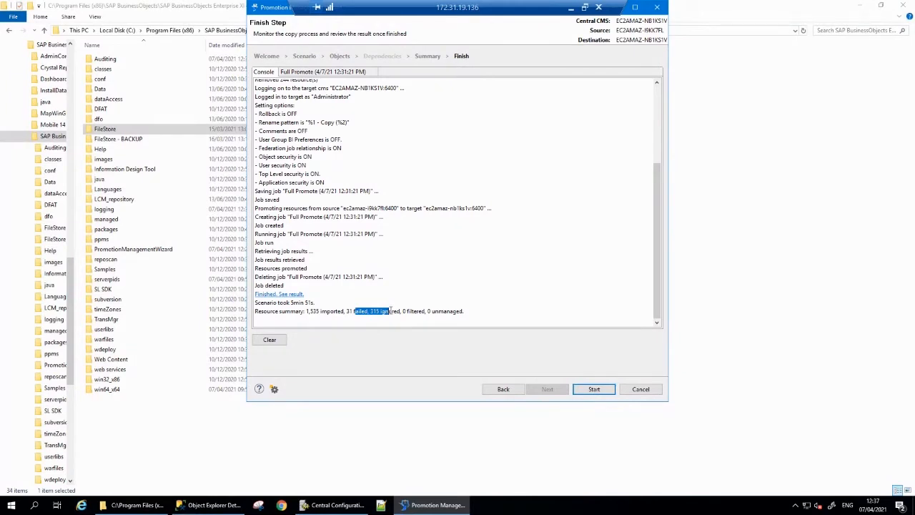
pyautogui.click(296, 72)
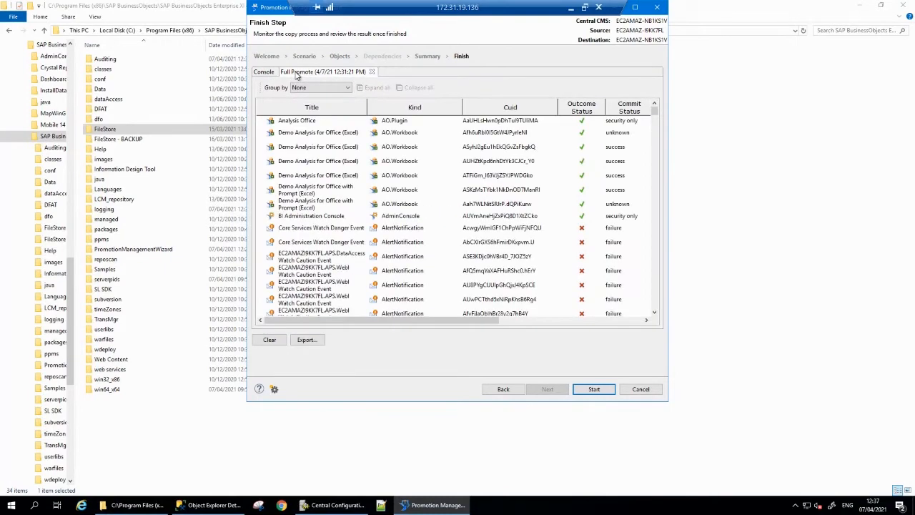
pyautogui.click(340, 88)
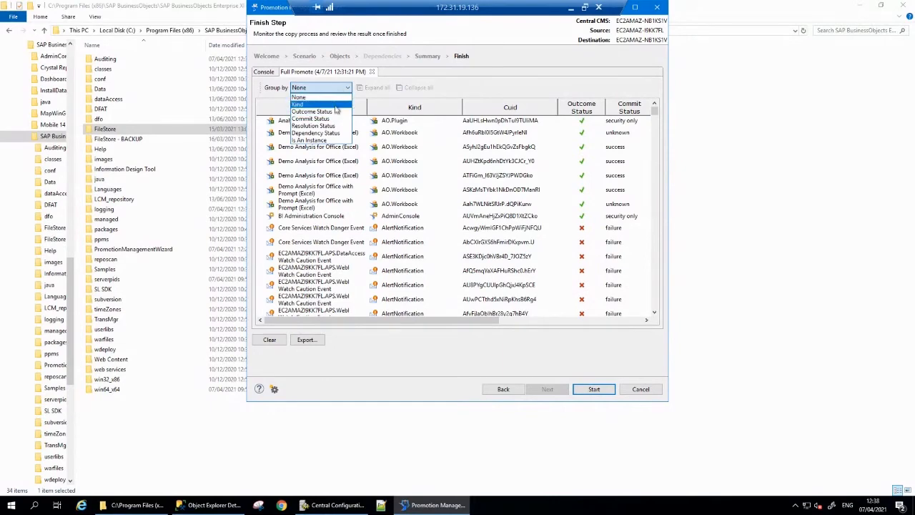
pyautogui.click(336, 112)
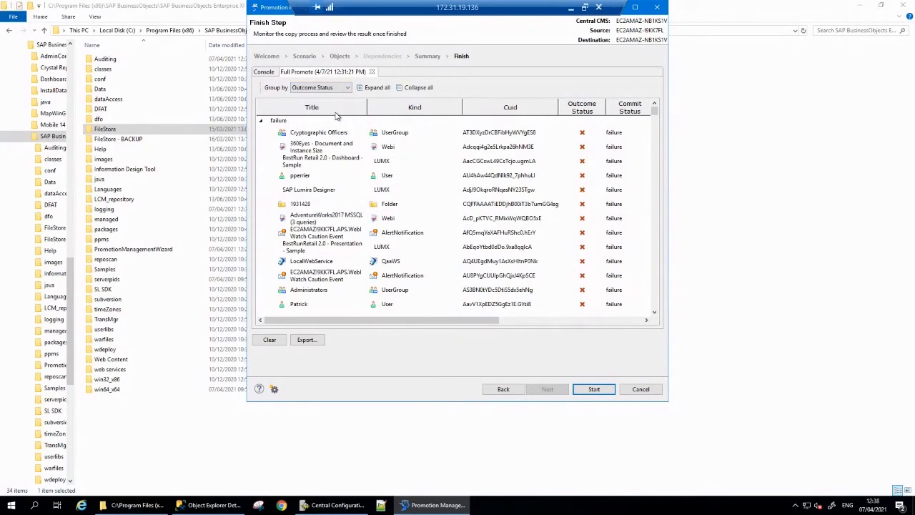
pyautogui.click(410, 89)
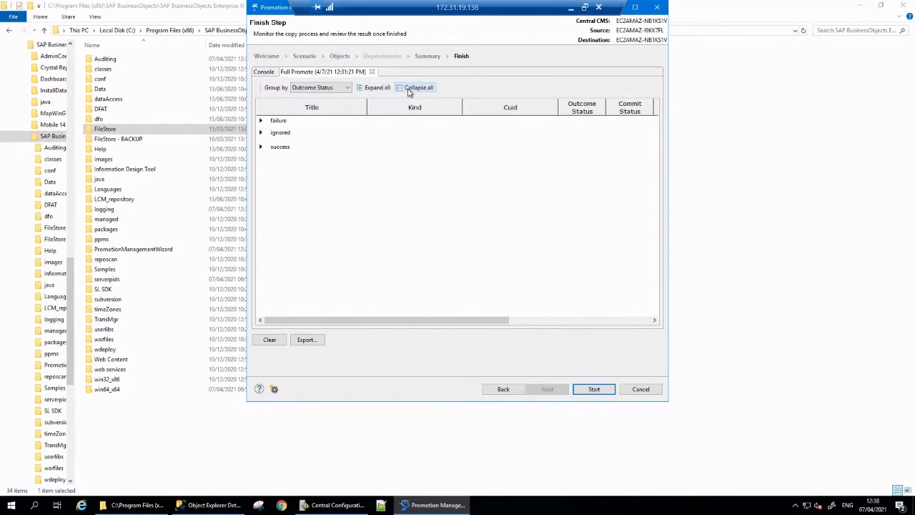
pyautogui.click(261, 120)
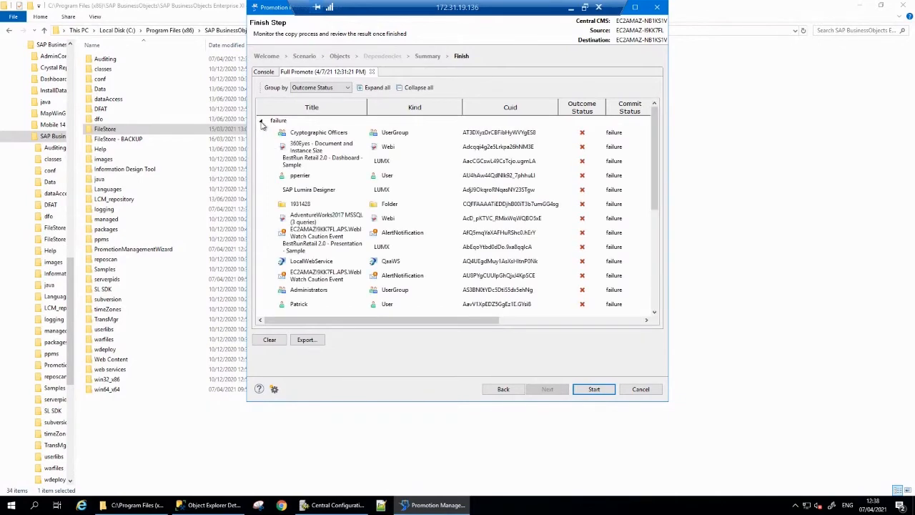
# Step: Maximize the wizard and examine the outcome messages of all failed objects
pyautogui.click(640, 10)
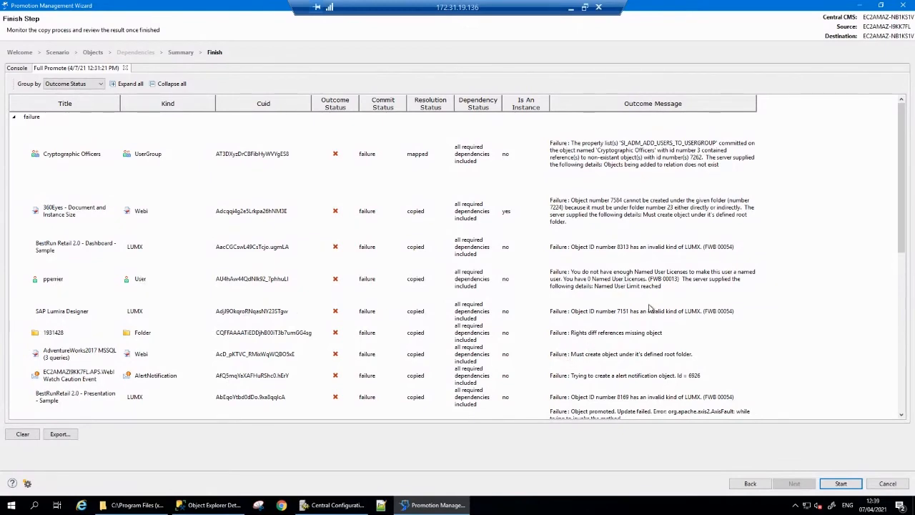
pyautogui.scroll(-5, 651, 309)
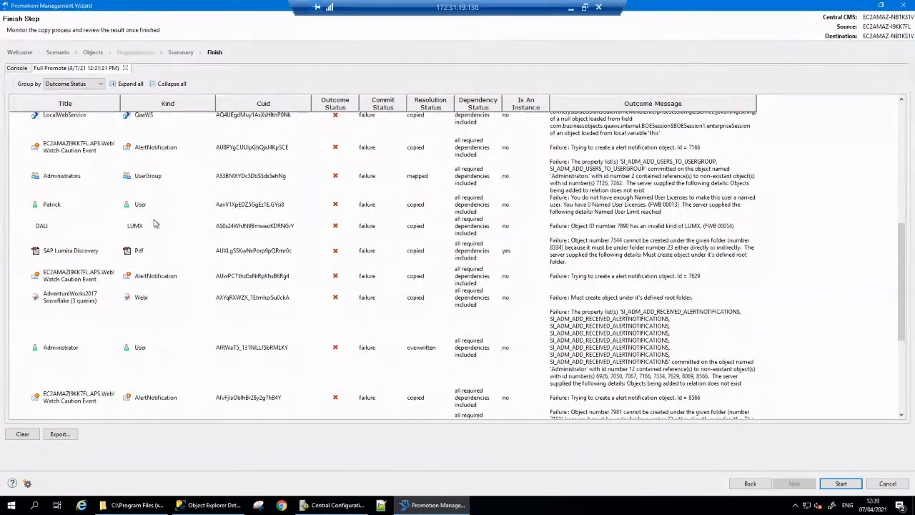
pyautogui.scroll(-10, 631, 346)
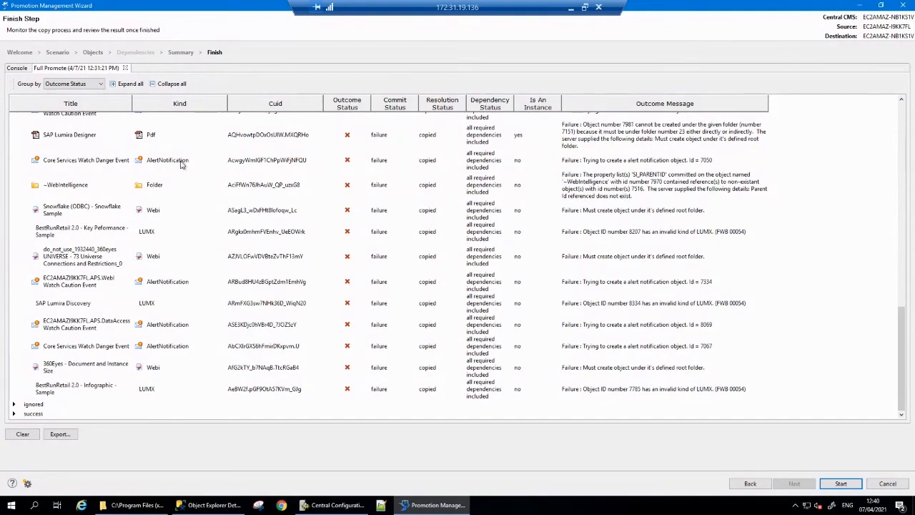
# Step: Expand the ignored group, examine its objects and outcome messages through to the end, and close the wizard
pyautogui.click(13, 405)
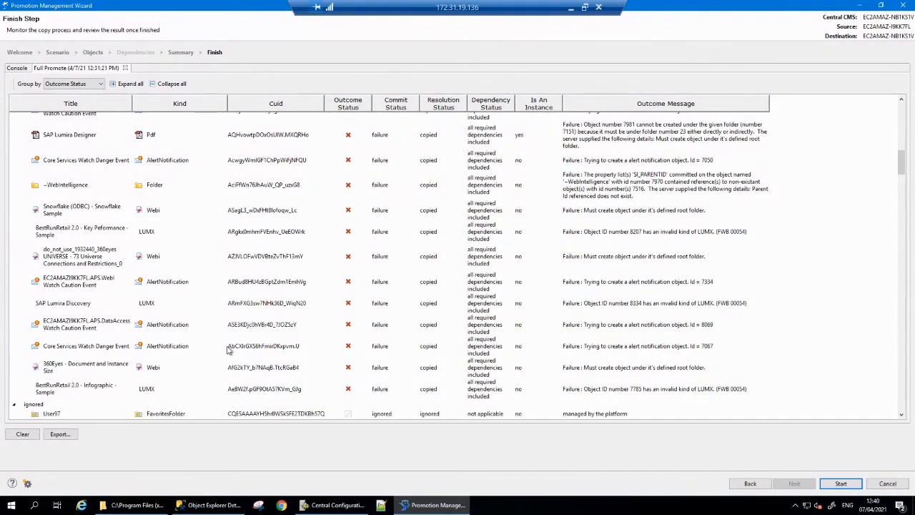
pyautogui.scroll(-10, 229, 349)
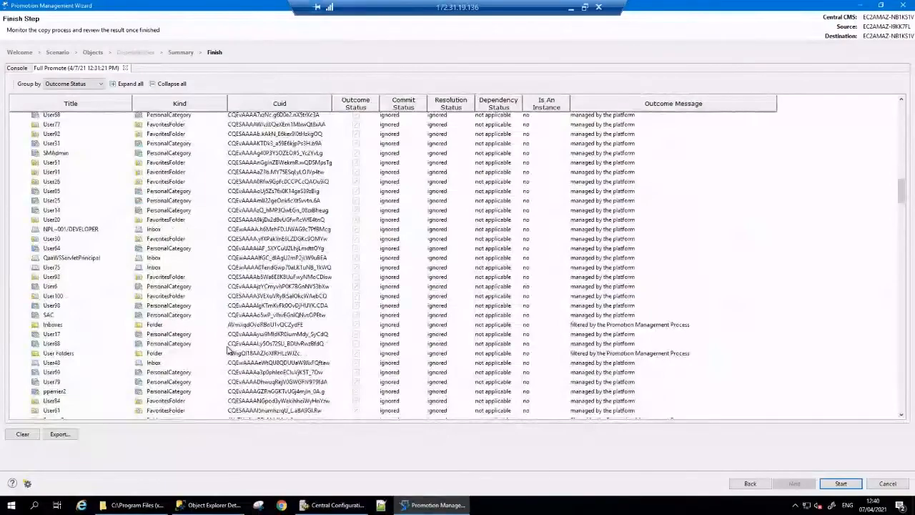
pyautogui.scroll(-3, 633, 234)
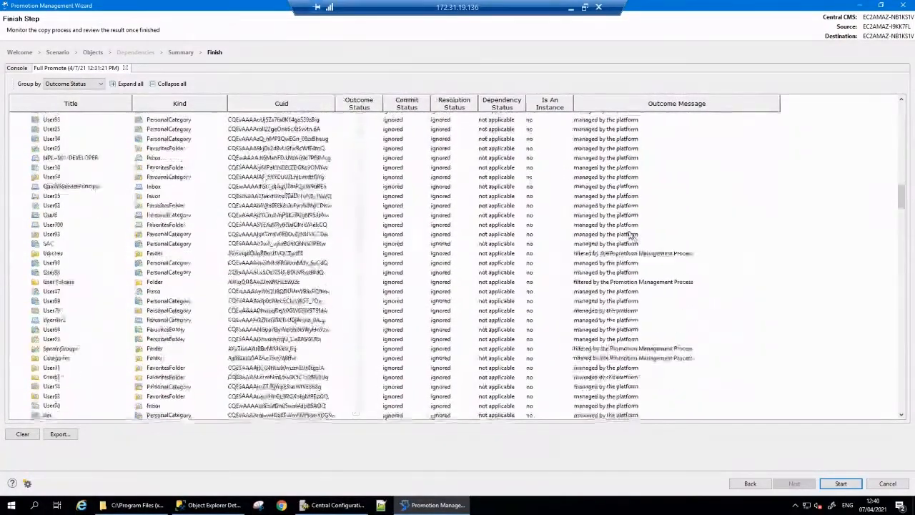
pyautogui.scroll(-5, 628, 205)
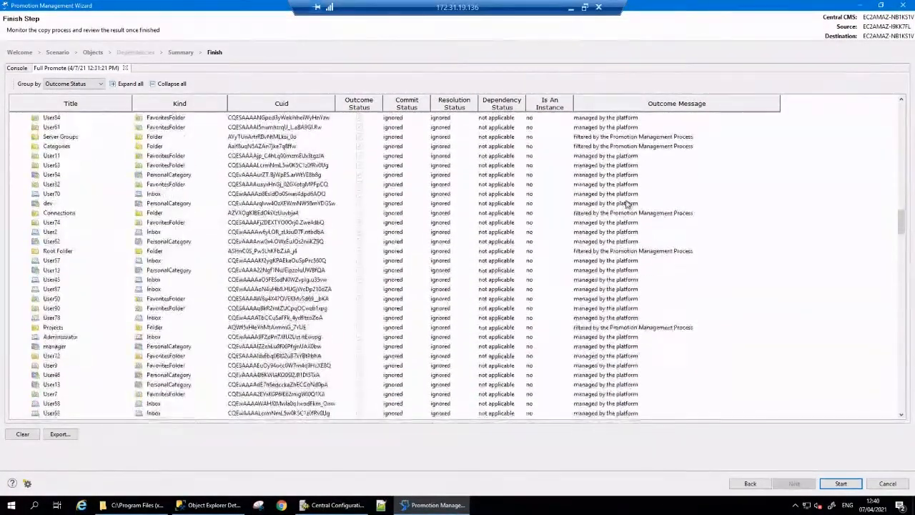
pyautogui.scroll(-5, 626, 204)
pyautogui.scroll(-10, 626, 205)
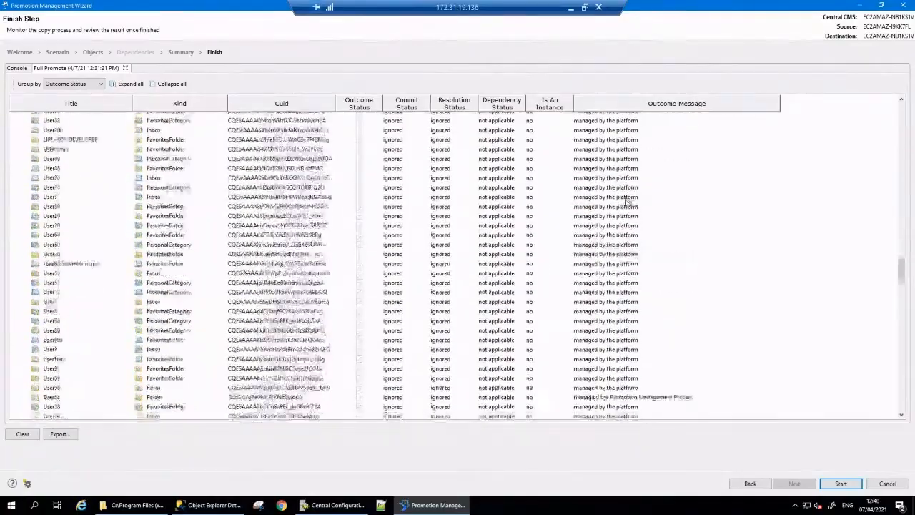
pyautogui.moveTo(901, 270); pyautogui.dragTo(911, 412)
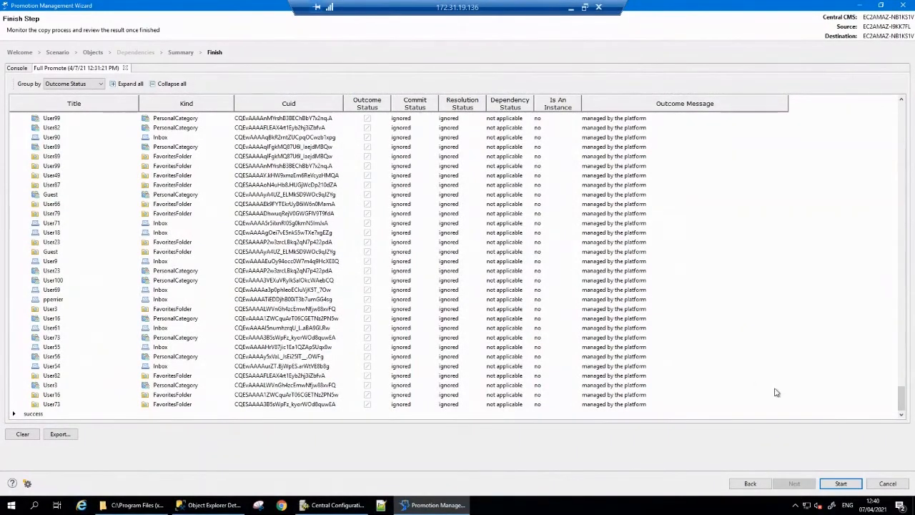
pyautogui.click(888, 484)
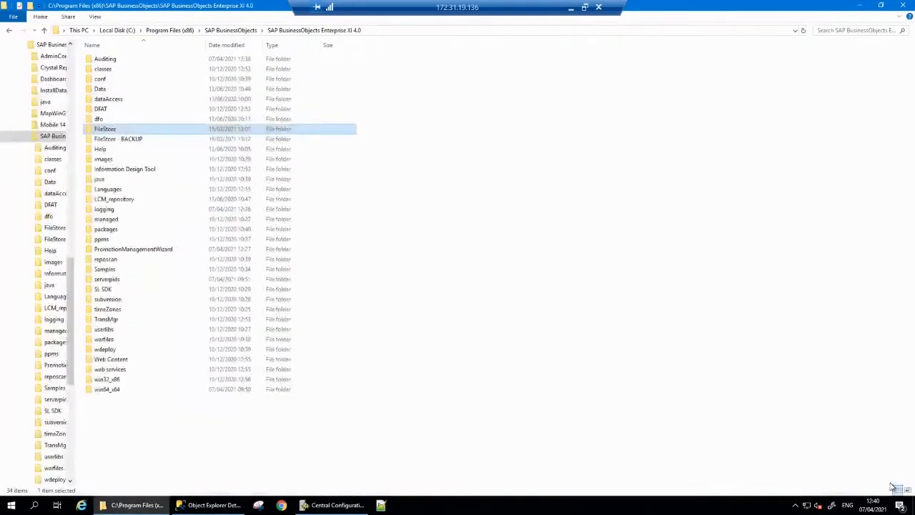
# Step: Log on to the target's Central Management Console in Chrome and review the promoted accounts in the User List
pyautogui.rightClick(281, 504)
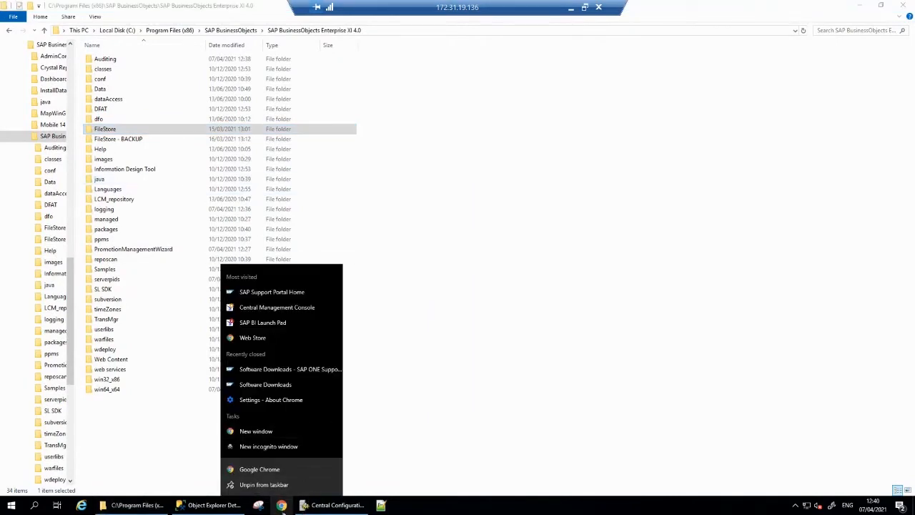
pyautogui.click(283, 507)
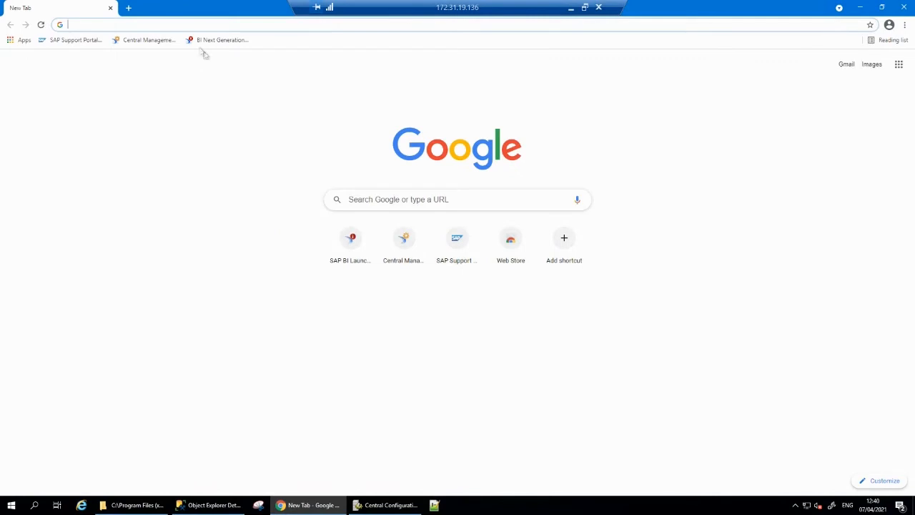
pyautogui.click(159, 41)
pyautogui.click(509, 246)
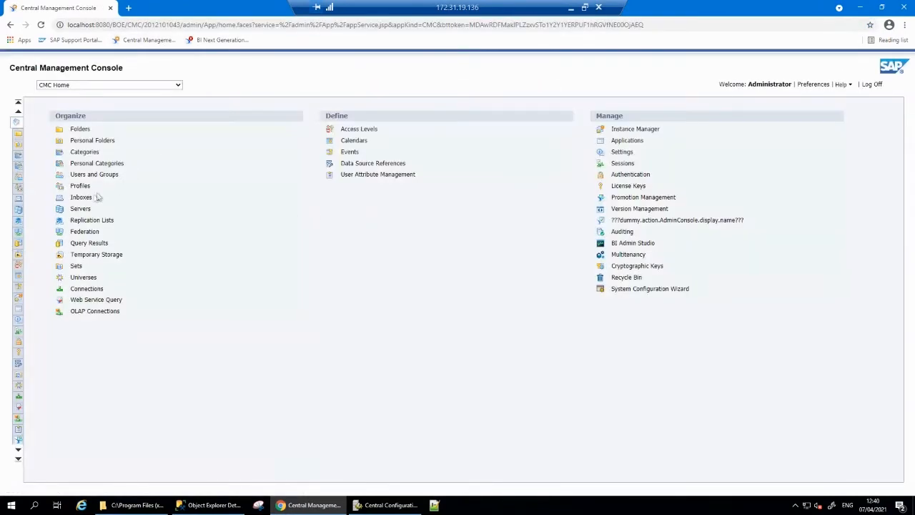
pyautogui.click(85, 175)
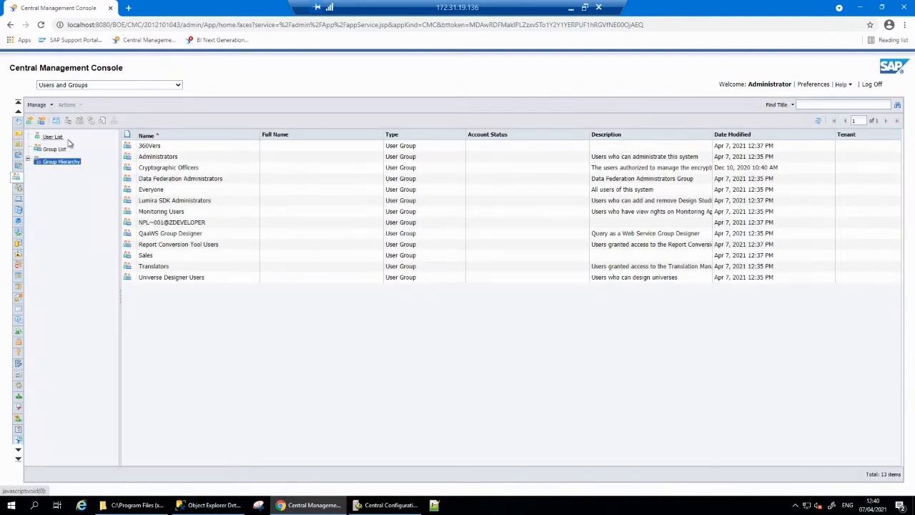
pyautogui.click(51, 137)
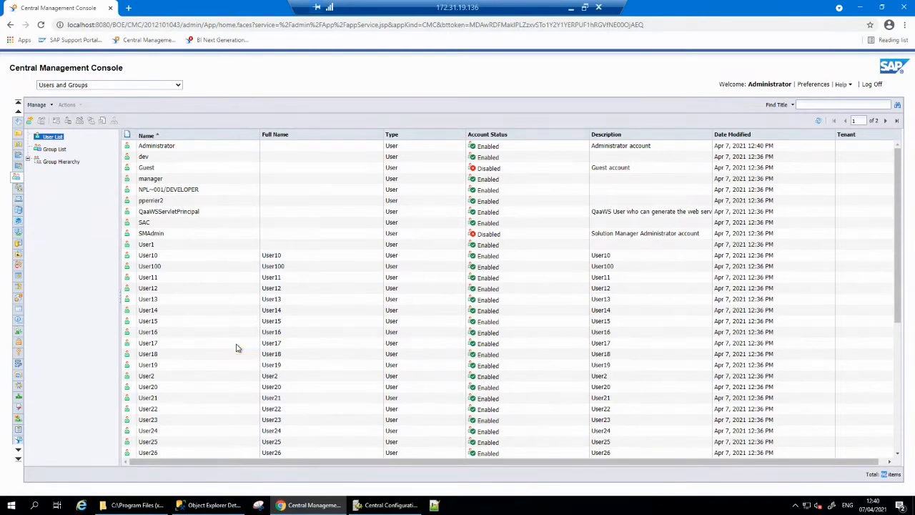
# Step: Review the promoted folders in the target's Central Management Console and examine the SAP subfolder of Lumira Samples
pyautogui.click(18, 133)
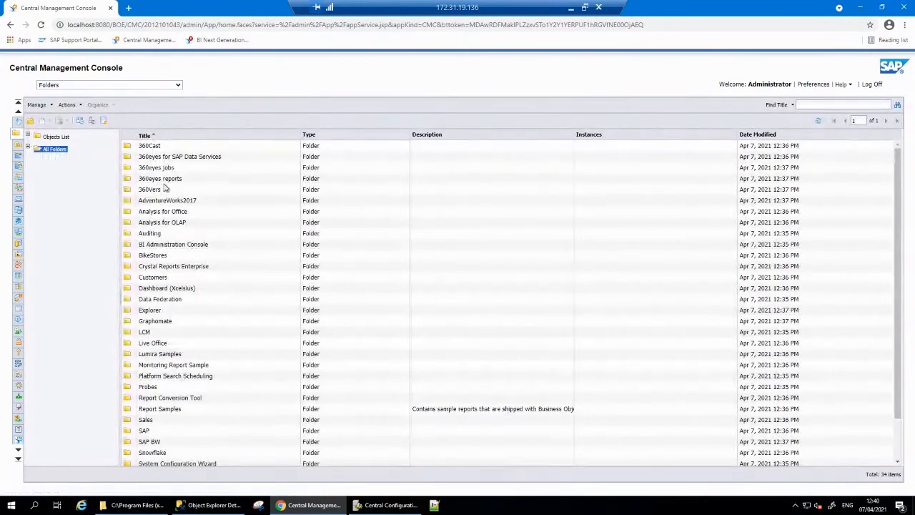
pyautogui.scroll(-3, 193, 336)
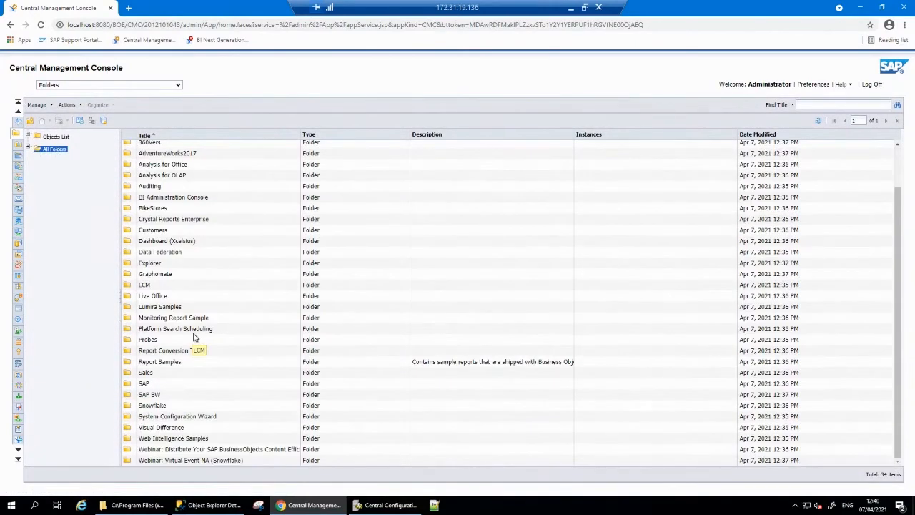
pyautogui.doubleClick(180, 310)
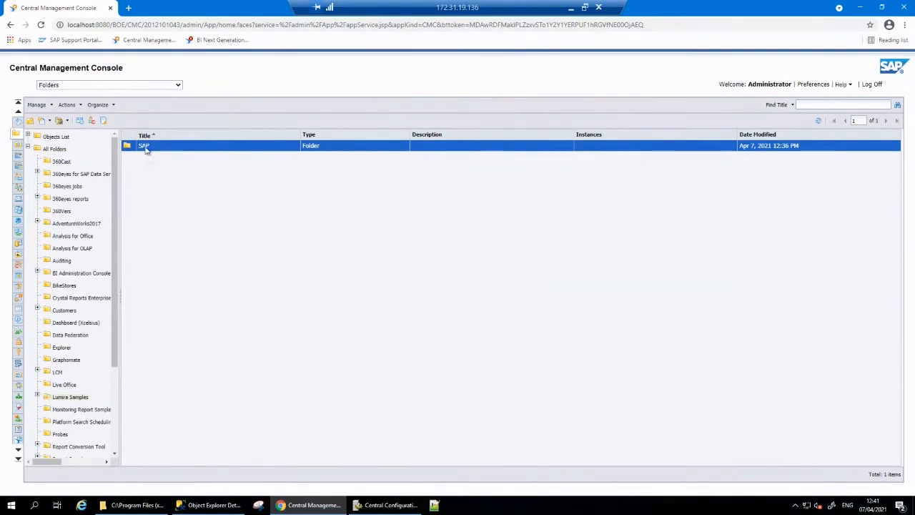
pyautogui.doubleClick(145, 148)
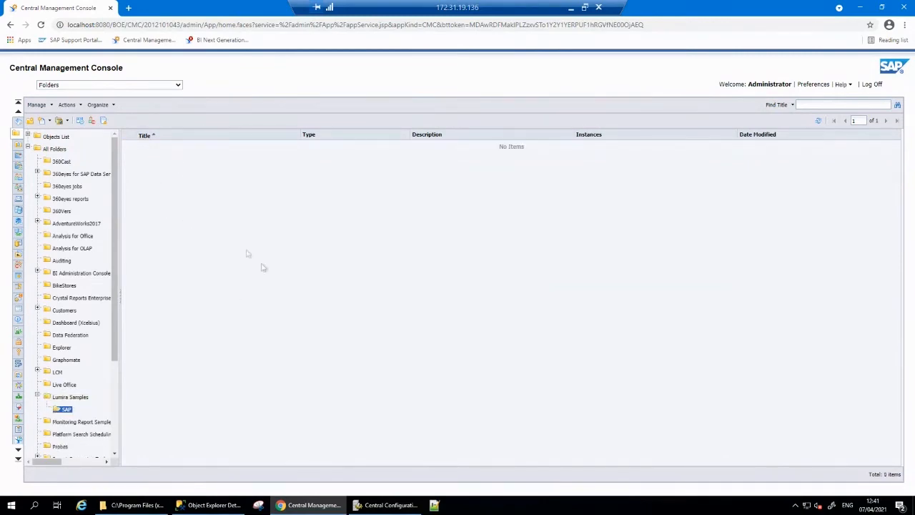
# Step: Switch to the sapbi42 remote session and log on to its Central Management Console in Chrome
pyautogui.click(571, 8)
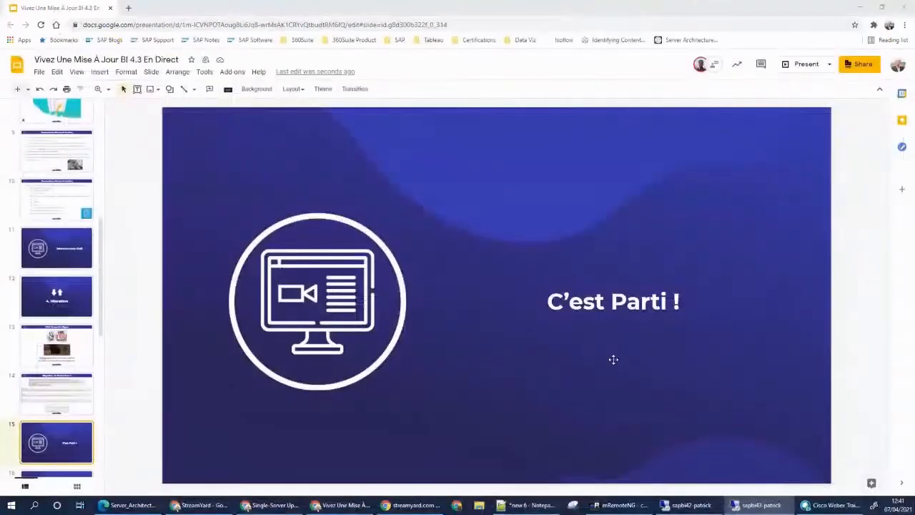
pyautogui.click(676, 504)
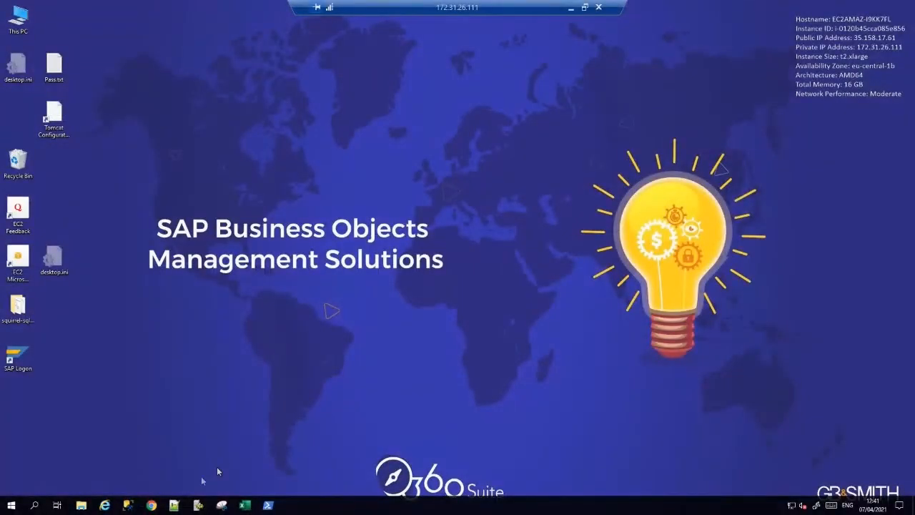
pyautogui.click(151, 504)
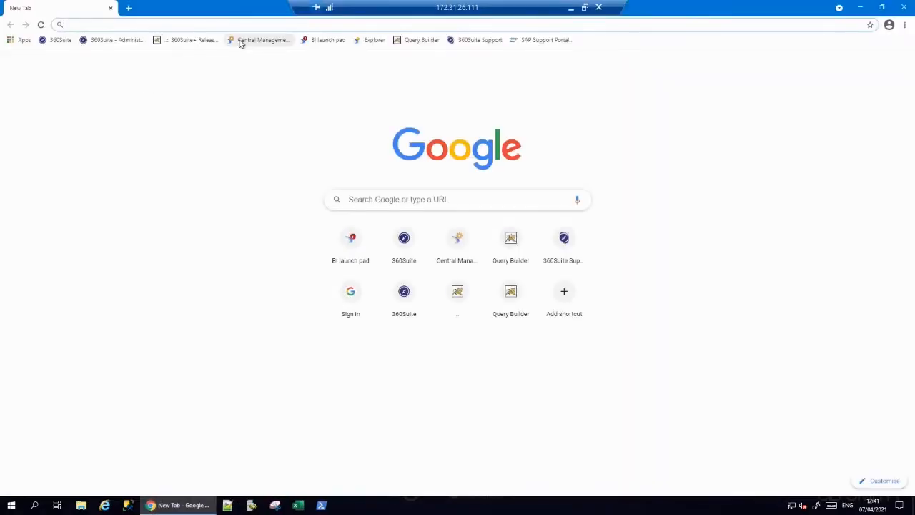
pyautogui.click(271, 41)
pyautogui.click(508, 247)
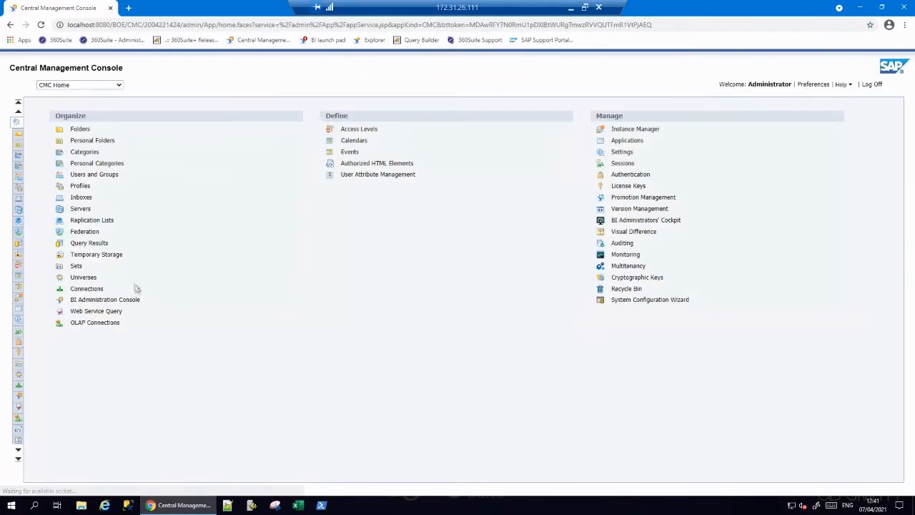
# Step: Examine the source documents in Lumira Samples and its SAP subfolder
pyautogui.click(81, 130)
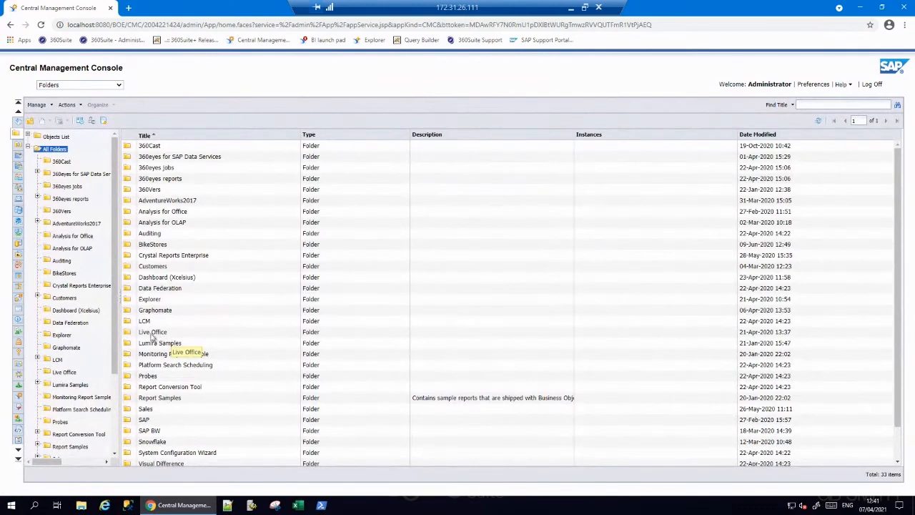
pyautogui.doubleClick(152, 334)
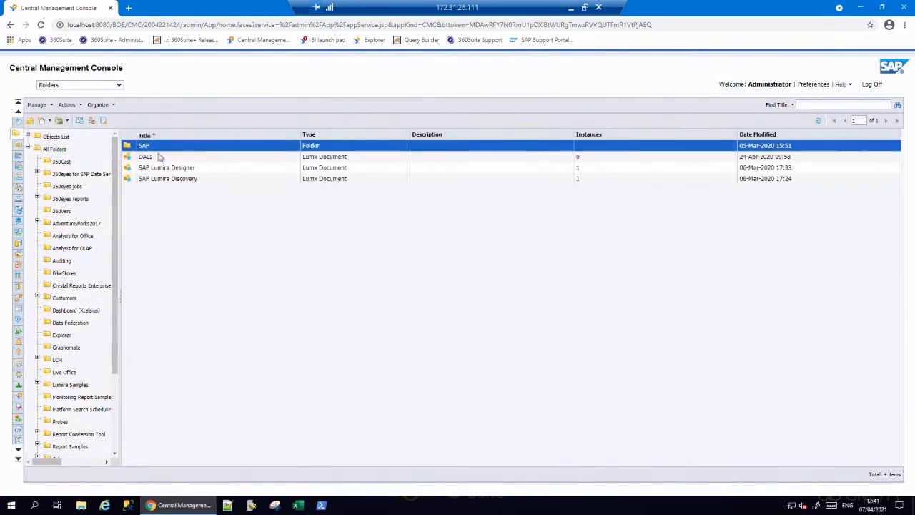
pyautogui.doubleClick(150, 146)
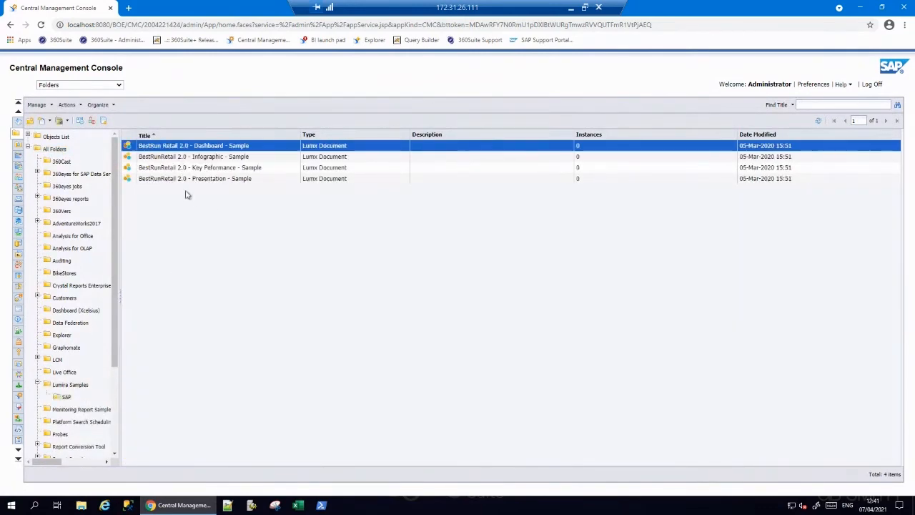
# Step: Return to the sapbi43 remote session and sign in to BI Launch Pad
pyautogui.click(571, 14)
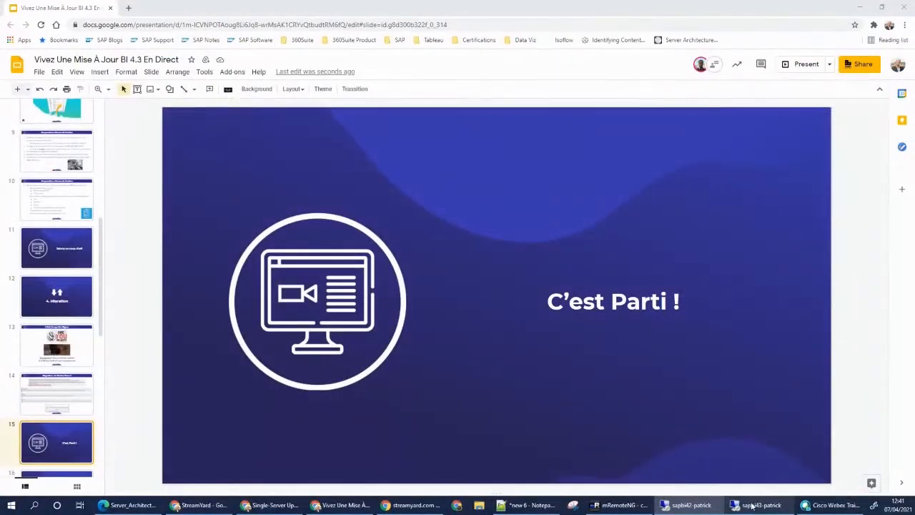
pyautogui.click(752, 506)
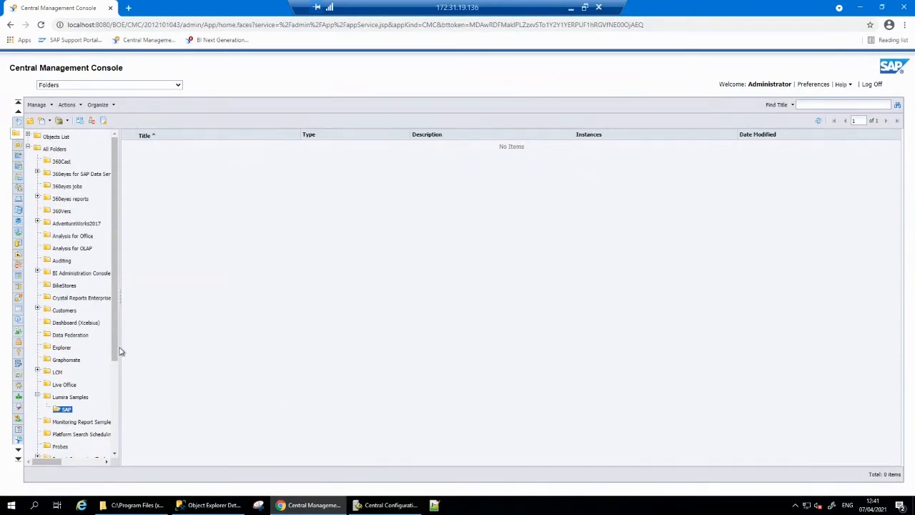
pyautogui.moveTo(118, 351); pyautogui.dragTo(119, 317)
pyautogui.click(203, 41)
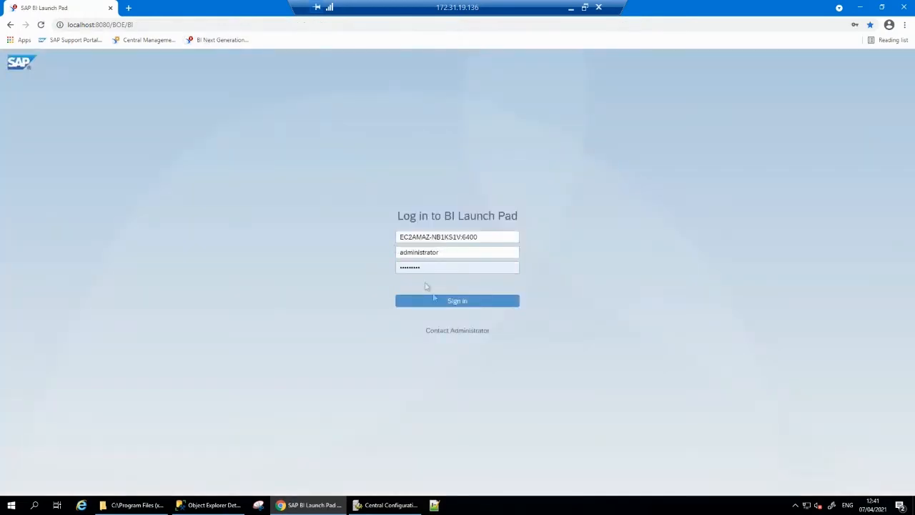
pyautogui.click(451, 303)
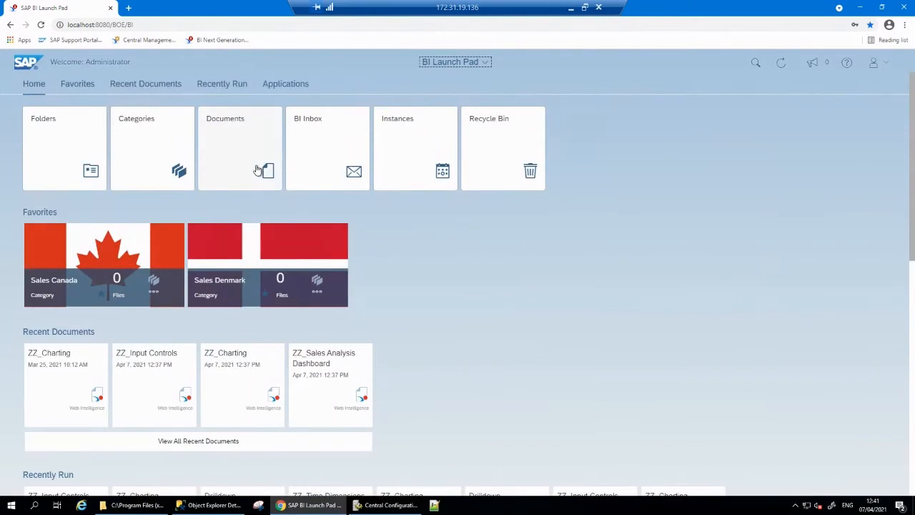
# Step: Browse the promoted Public Folders in BI Launch Pad and open the Snowflake folder
pyautogui.click(66, 136)
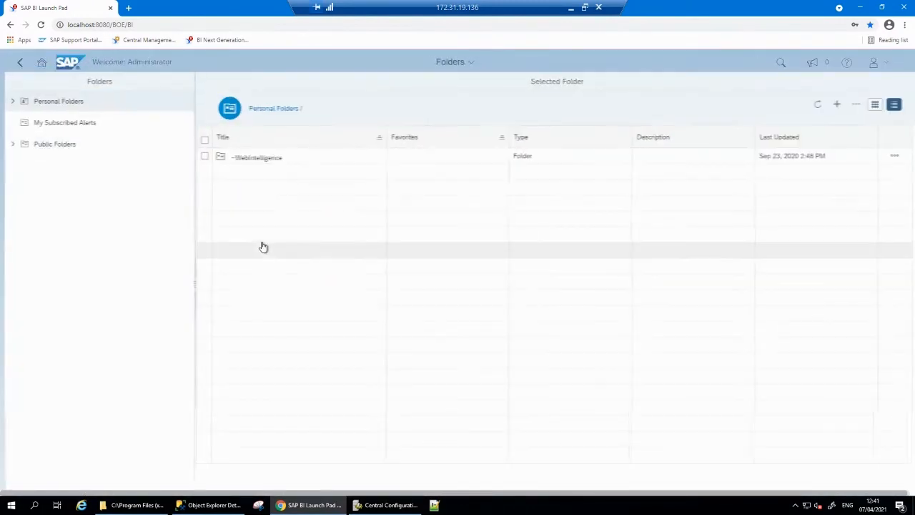
pyautogui.click(70, 144)
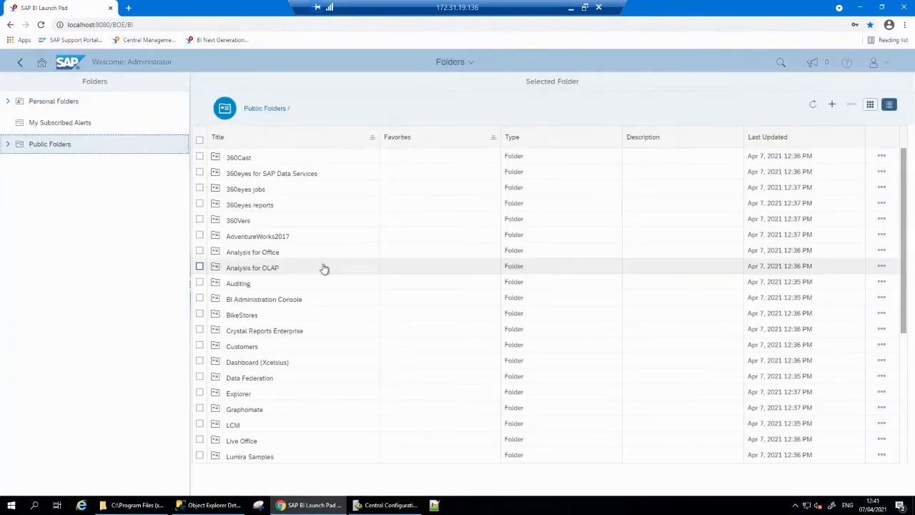
pyautogui.scroll(-3, 321, 398)
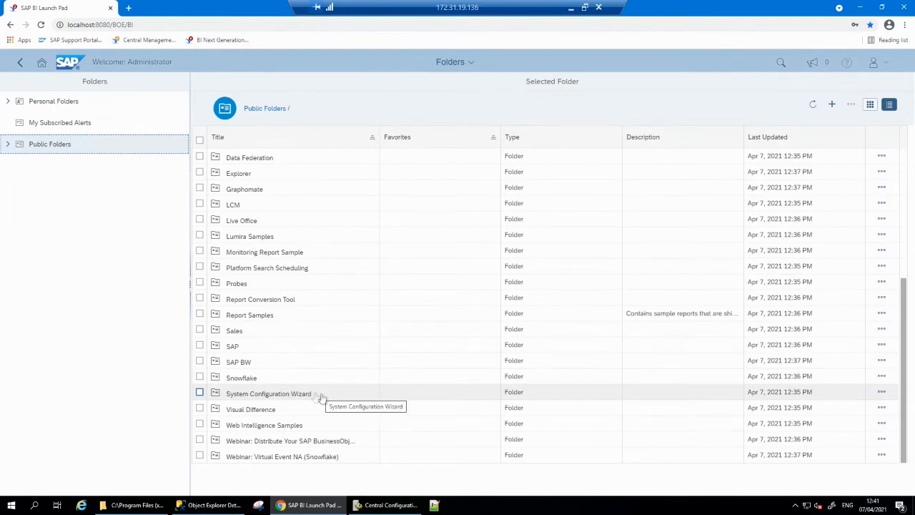
pyautogui.click(247, 377)
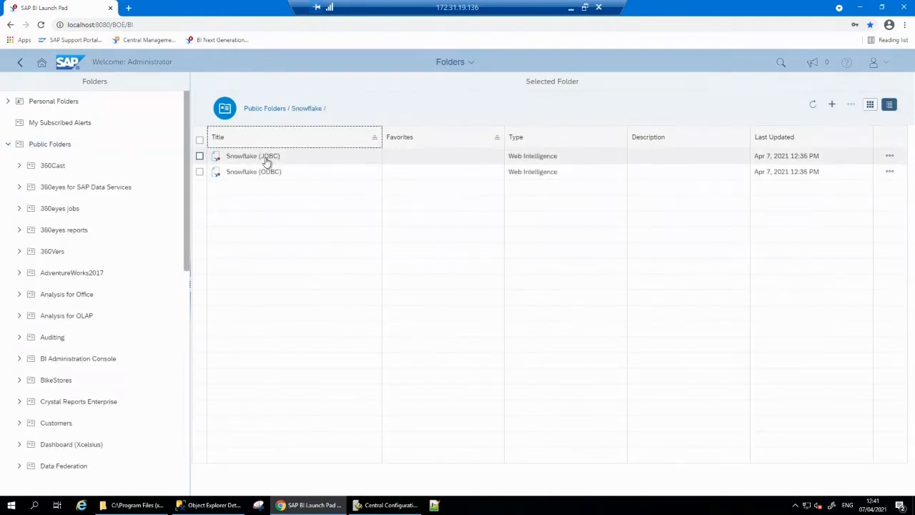
# Step: Open the Snowflake (ODBC) Web Intelligence document to test it, return to its folder, and close the browser
pyautogui.click(259, 172)
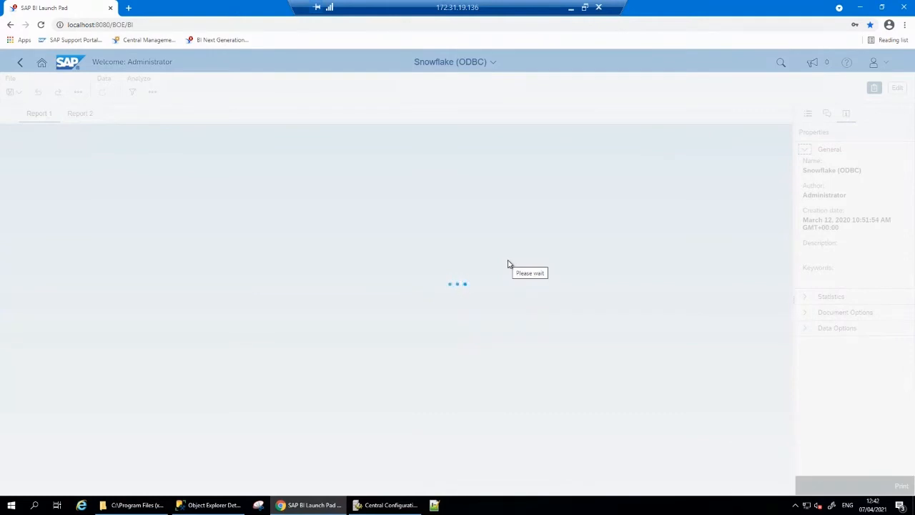
pyautogui.click(19, 64)
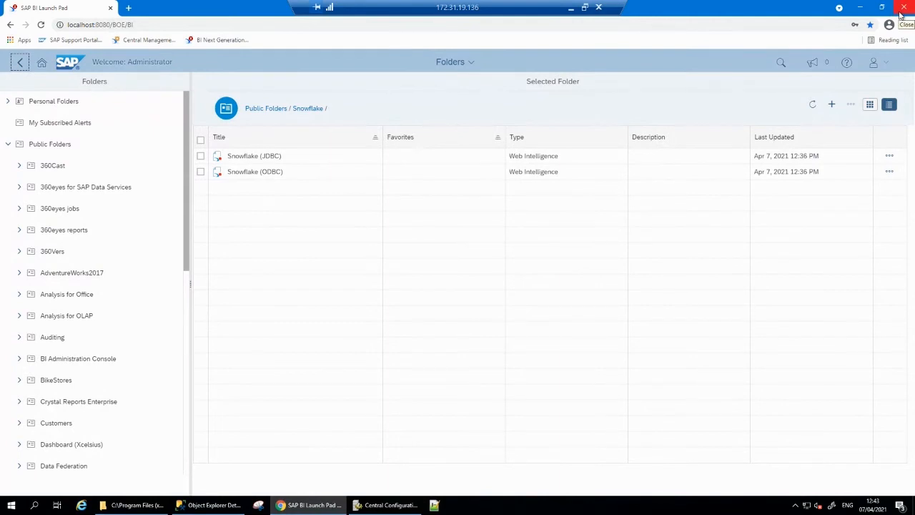
pyautogui.click(901, 13)
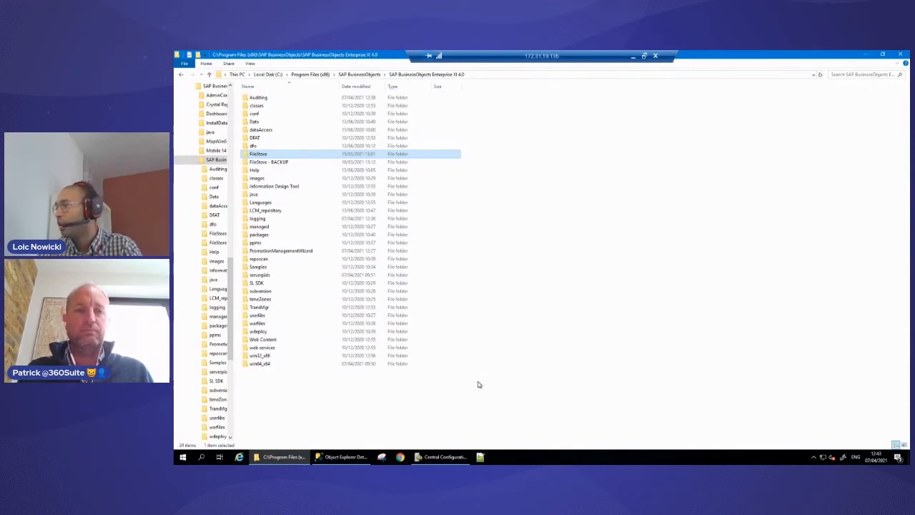
# Step: Check the service statuses in Central Configuration Manager and log on to the Central Management Console again in Chrome
pyautogui.click(443, 456)
pyautogui.moveTo(515, 191); pyautogui.dragTo(583, 164)
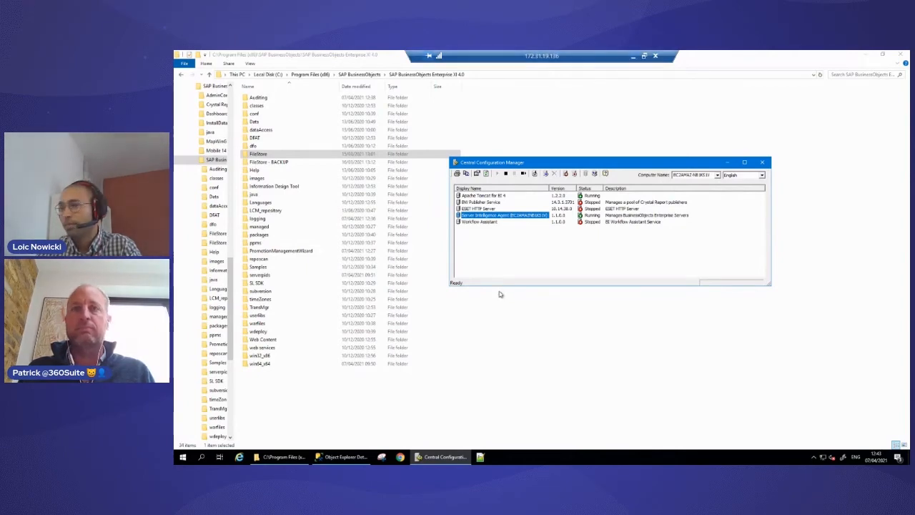
pyautogui.click(399, 456)
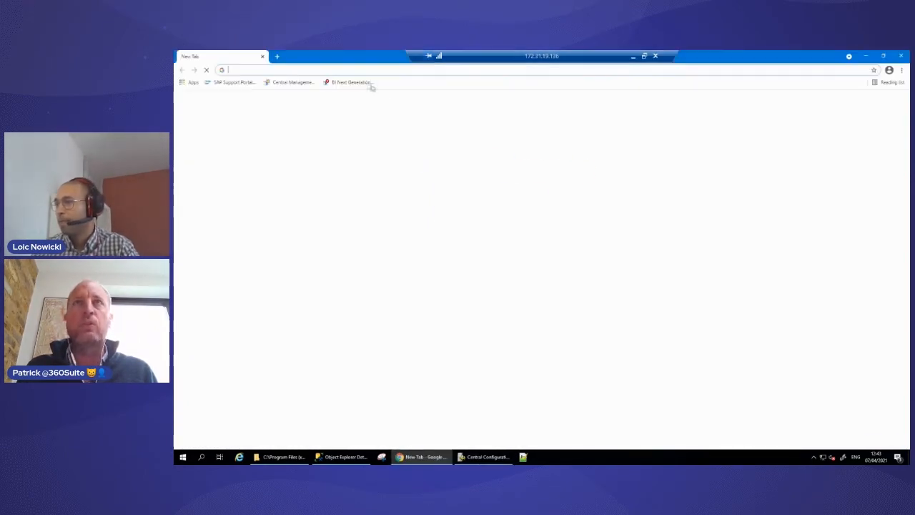
pyautogui.click(293, 82)
pyautogui.click(585, 248)
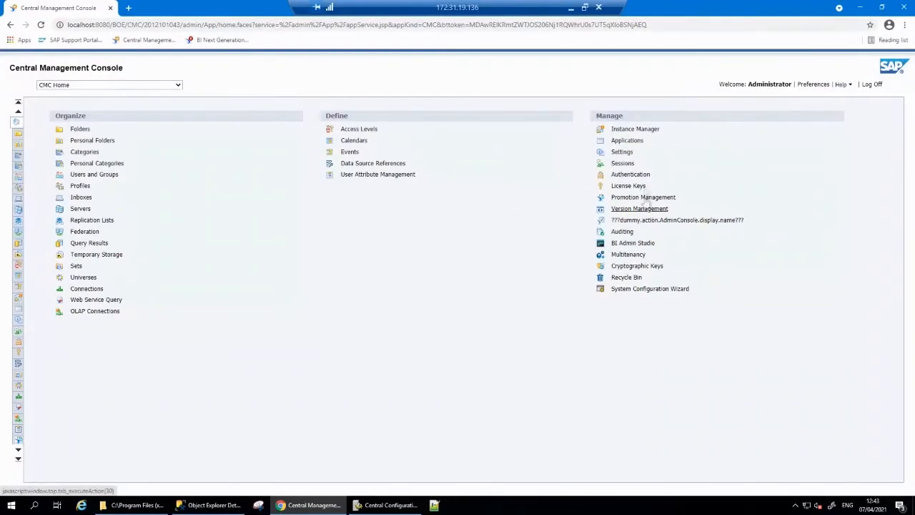
# Step: Check the Entitlement Systems settings of the SAP authentication type and close them
pyautogui.click(640, 175)
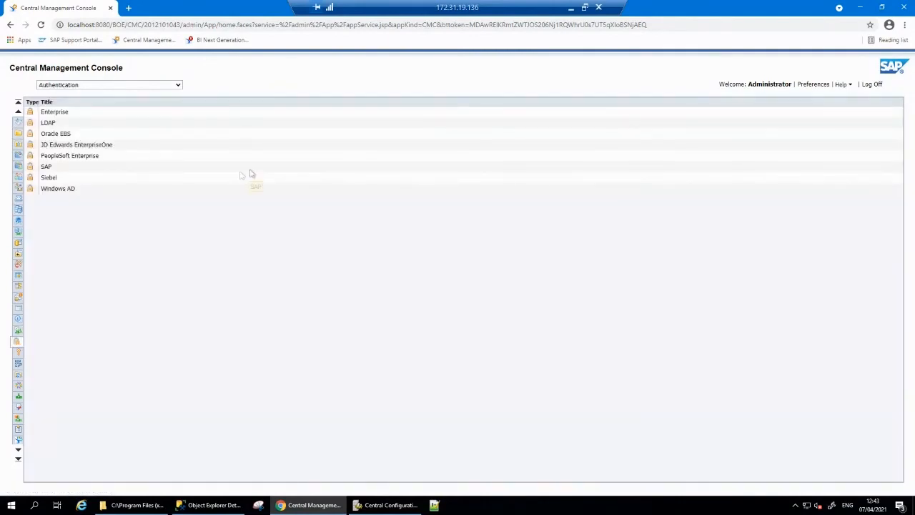
pyautogui.doubleClick(52, 169)
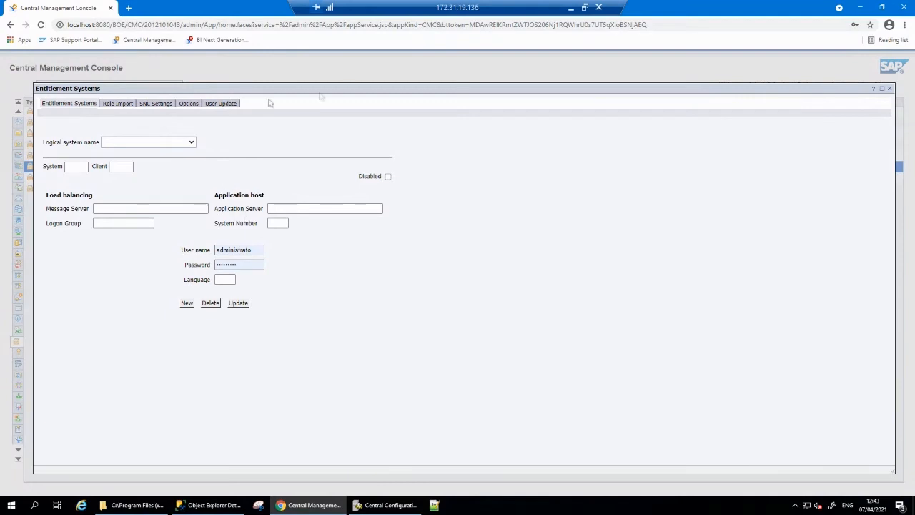
pyautogui.click(890, 89)
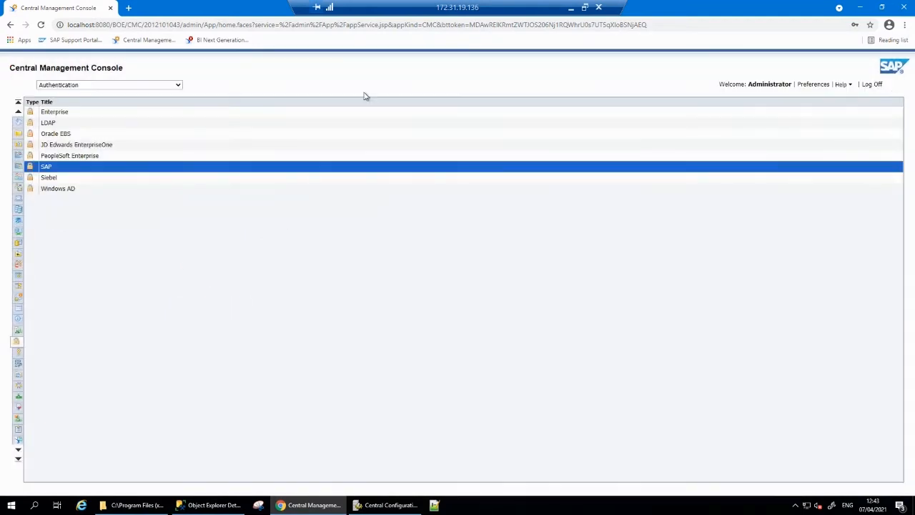
# Step: Review the promoted groups in Users and Groups and select the NPL~001@ZDEVELOPER group
pyautogui.click(19, 179)
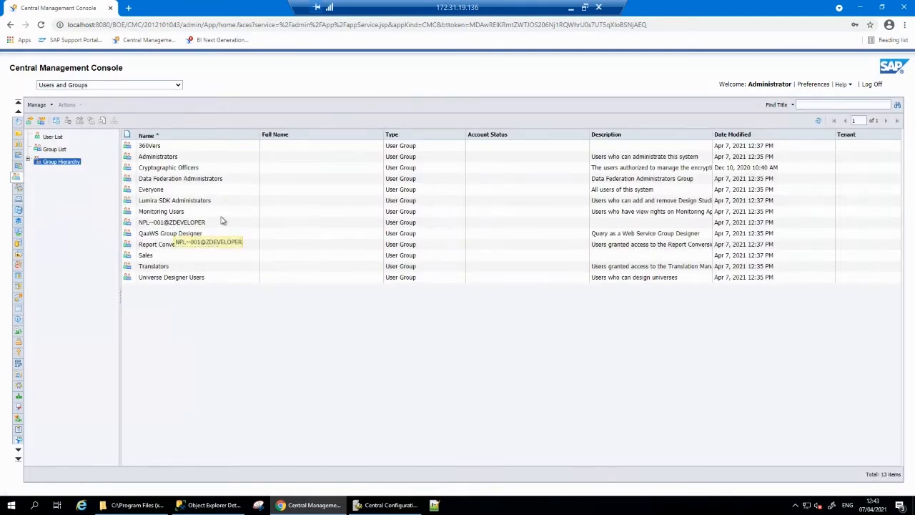
pyautogui.click(185, 224)
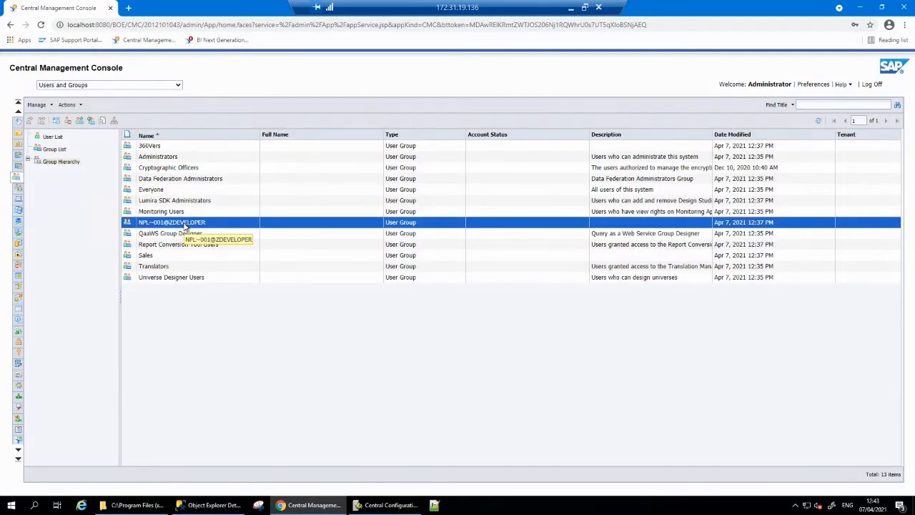
# Step: Open the NPL~001@ZDEVELOPER group, check the properties of its NPL~001/DEVELOPER user, and close the browser
pyautogui.doubleClick(184, 225)
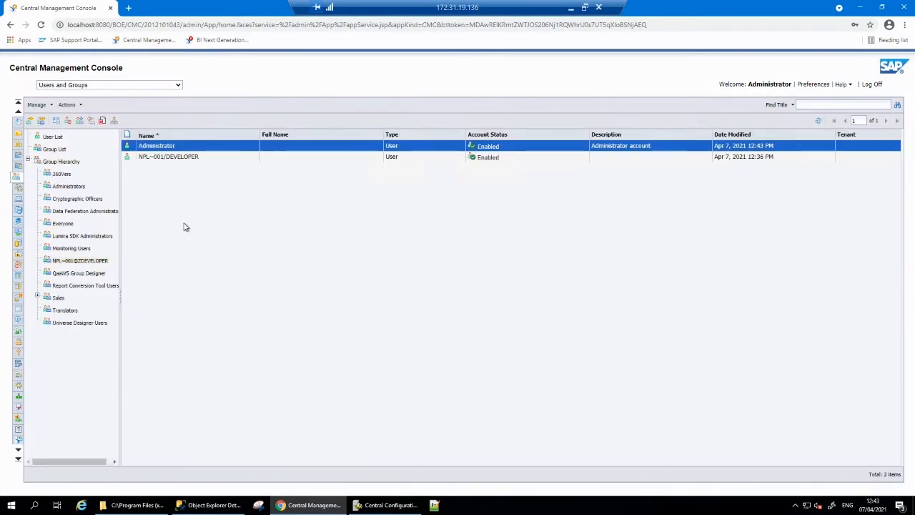
pyautogui.click(190, 160)
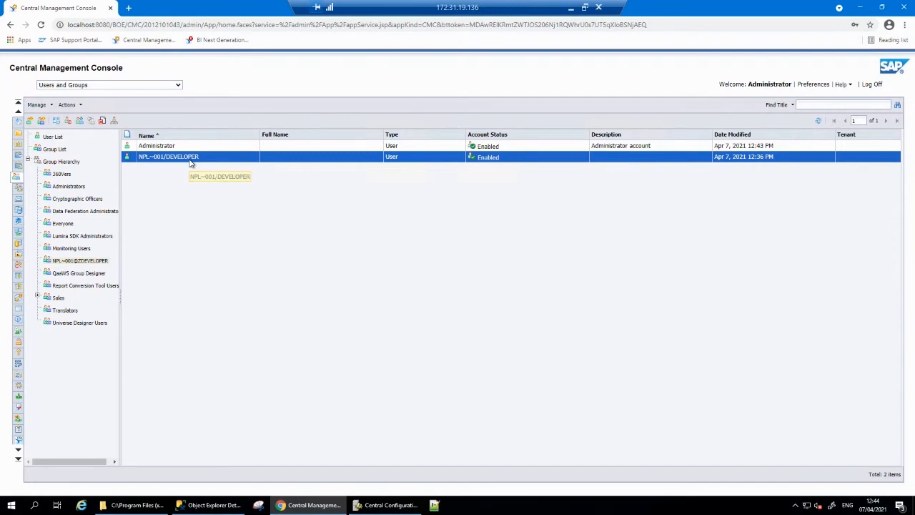
pyautogui.doubleClick(190, 161)
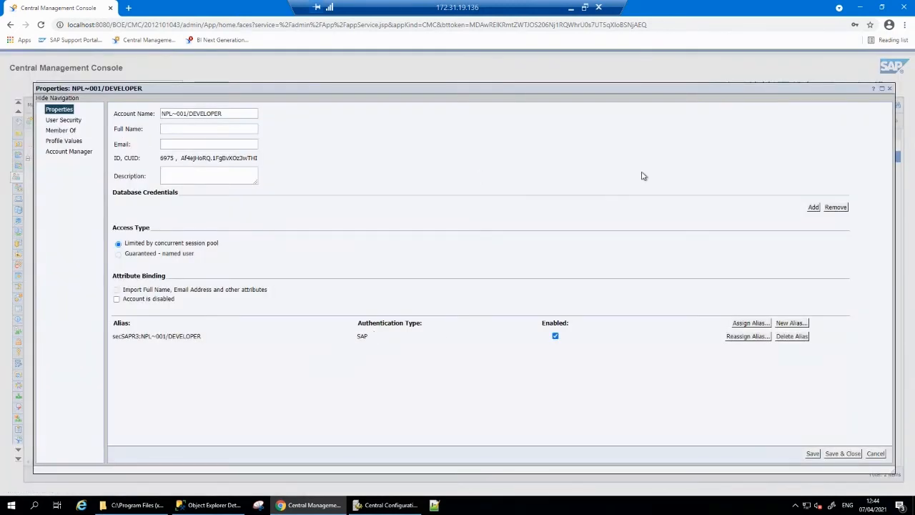
pyautogui.click(890, 89)
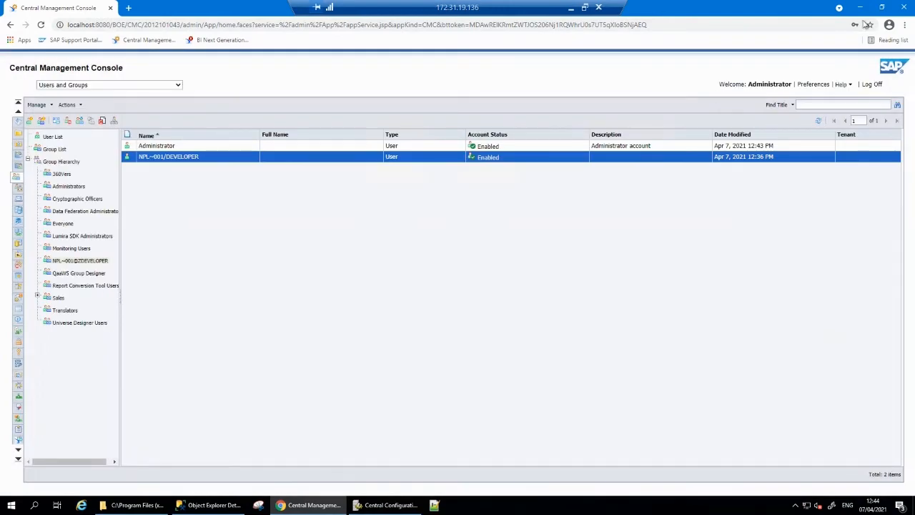
pyautogui.click(903, 8)
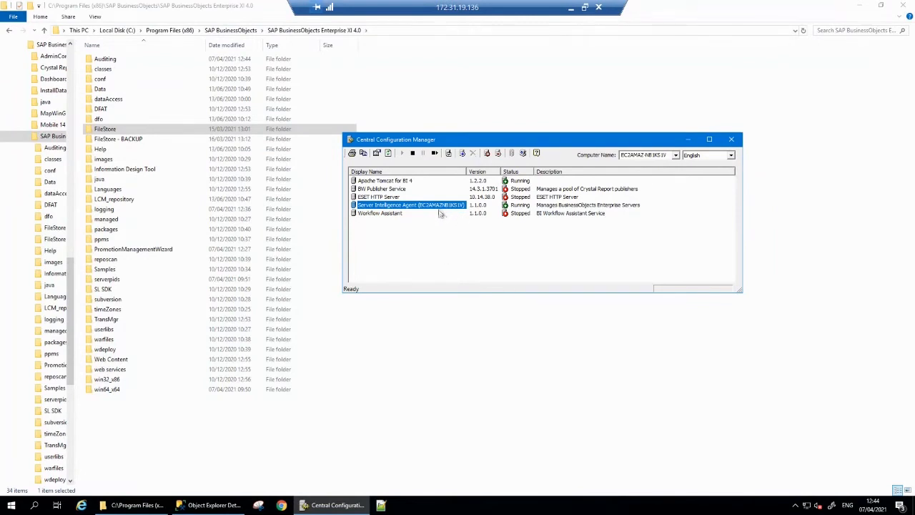
# Step: Stop the Server Intelligence Agent and permanently delete the FileStore folder from SAP BusinessObjects Enterprise XI 4.0
pyautogui.click(414, 154)
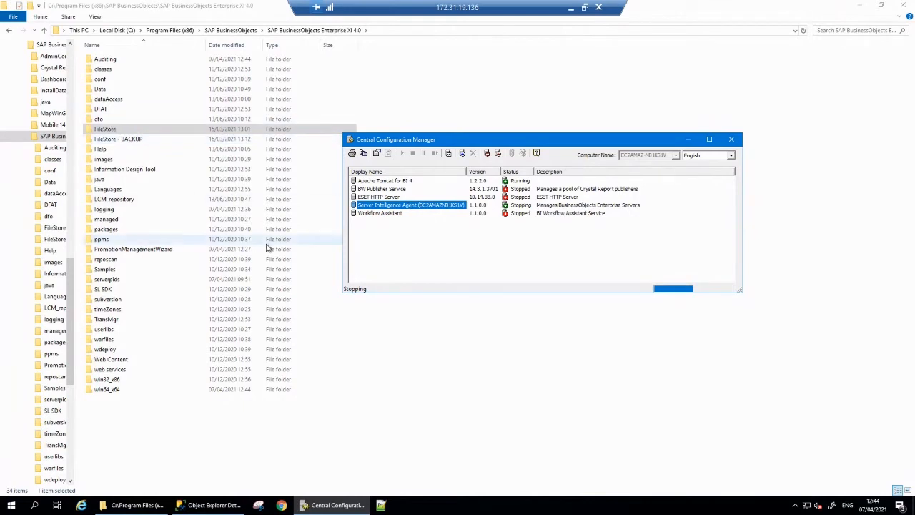
pyautogui.click(215, 129)
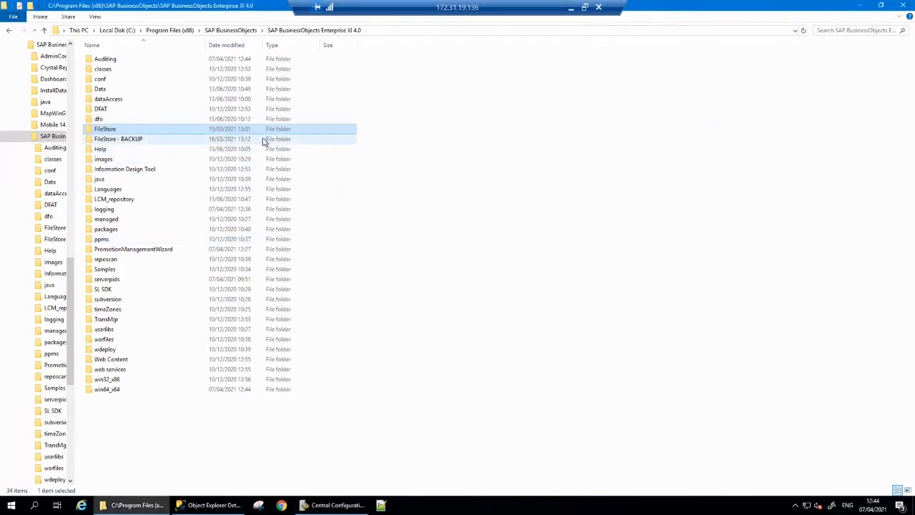
pyautogui.hotkey('shift', 'Delete')
pyautogui.click(491, 292)
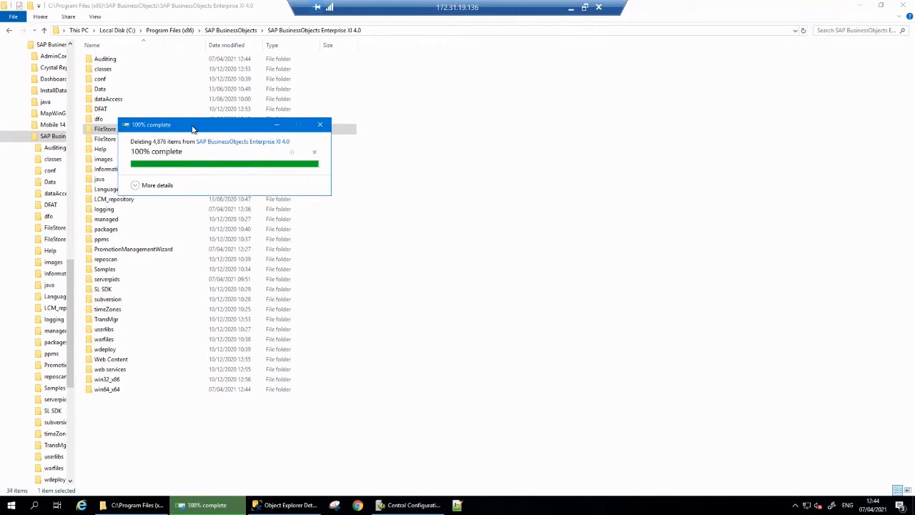
# Step: Rename the FileStore - BACKUP folder to FileStore and make a copy of it in the same directory
pyautogui.click(140, 130)
pyautogui.click(141, 129)
pyautogui.press('BackSpace')
pyautogui.press('BackSpace')
pyautogui.press('BackSpace')
pyautogui.press('BackSpace')
pyautogui.press('BackSpace')
pyautogui.press('BackSpace')
pyautogui.press('BackSpace')
pyautogui.press('BackSpace')
pyautogui.press('BackSpace')
pyautogui.press('Return')
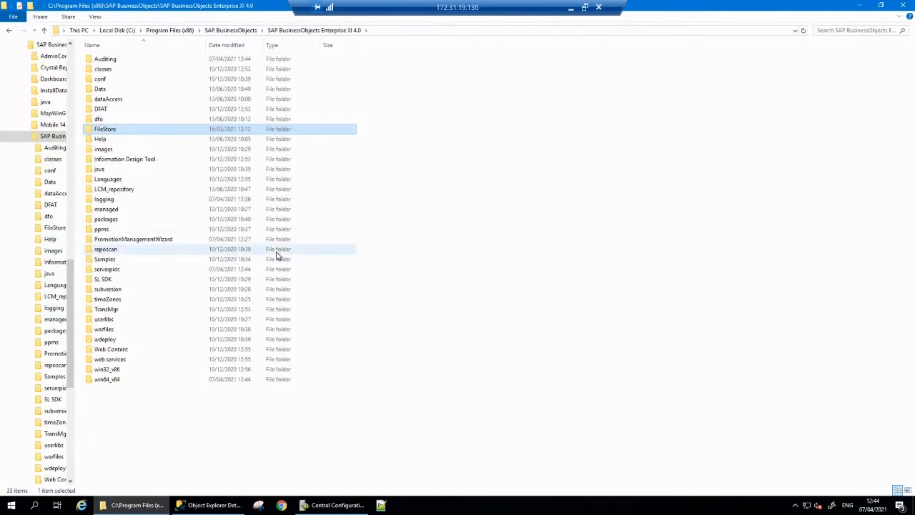
pyautogui.hotkey('ctrl', 'c')
pyautogui.hotkey('ctrl', 'v')
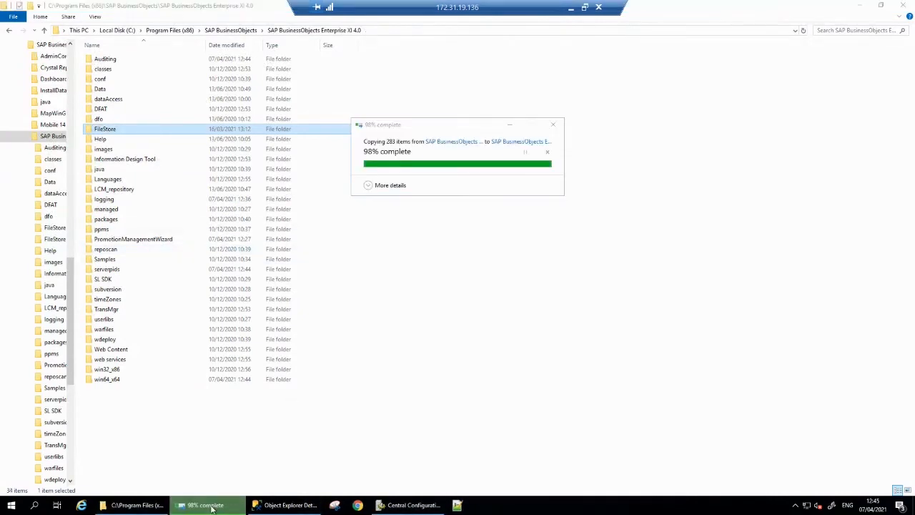
# Step: Switch to SQL Server Management Studio and delete all CMS tables, CMS_Aliases7 through CMS_VersionInfo, from the SAPBI43_SYSDB database
pyautogui.click(210, 506)
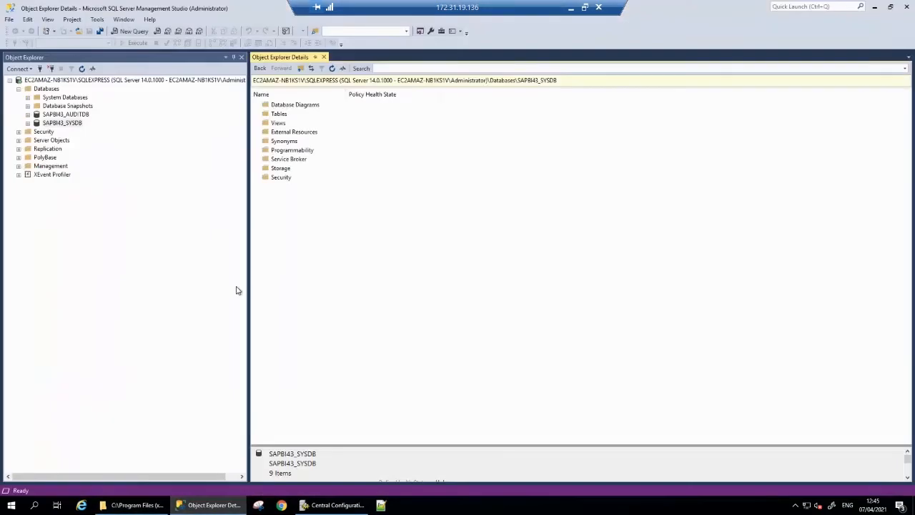
pyautogui.click(57, 123)
pyautogui.click(57, 123)
pyautogui.click(28, 123)
pyautogui.click(59, 140)
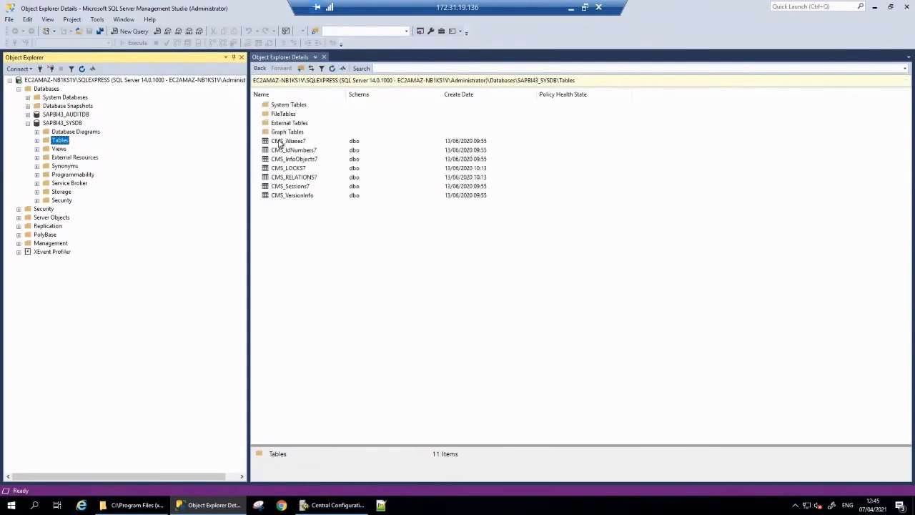
pyautogui.click(277, 140)
pyautogui.keyDown('shift'); pyautogui.click(284, 197); pyautogui.keyUp('shift')
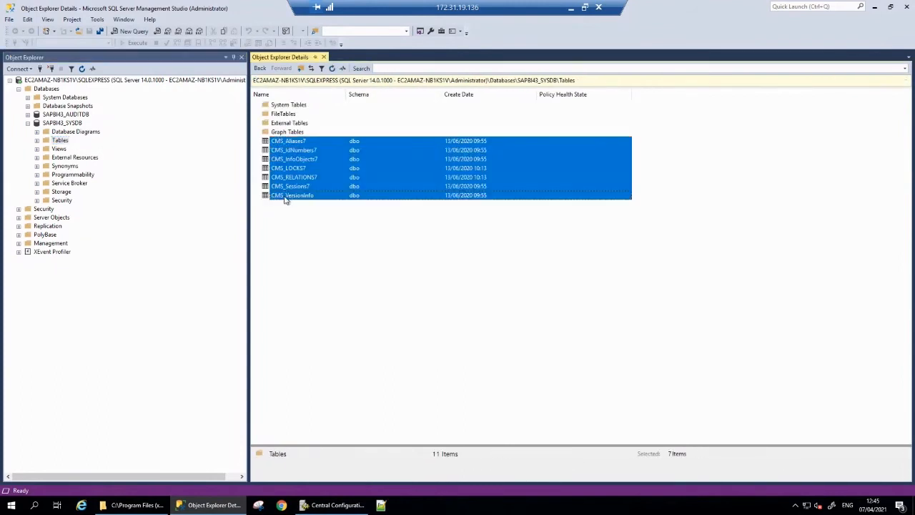
pyautogui.press('Delete')
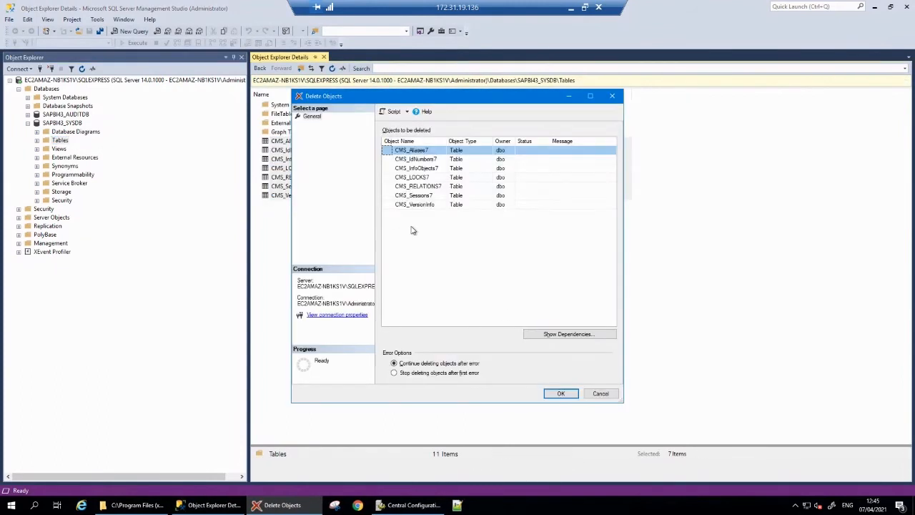
pyautogui.click(562, 394)
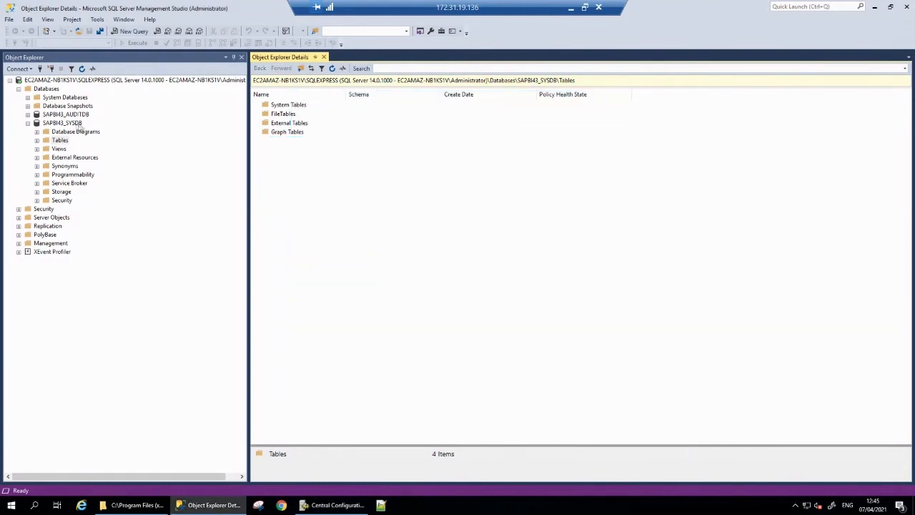
# Step: Restore the SAPBI43_SYSDB database from its last full backup and check its list of tables
pyautogui.rightClick(77, 126)
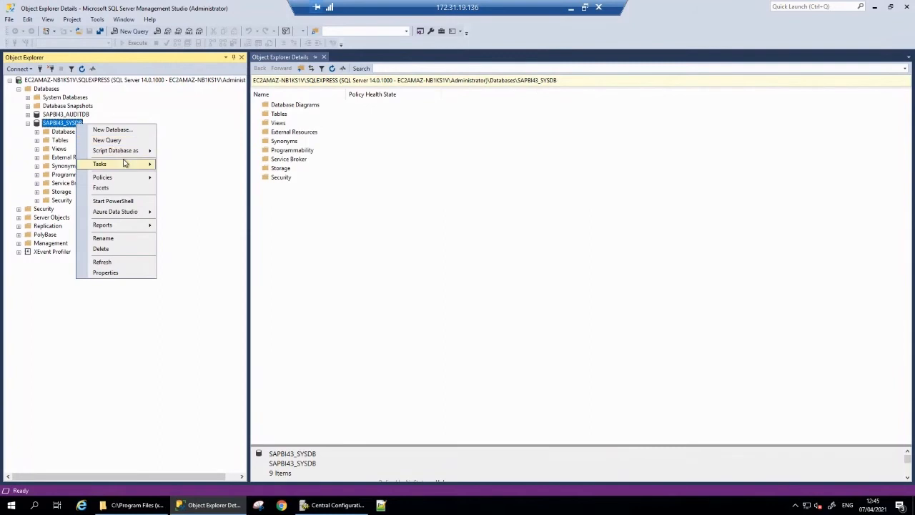
pyautogui.moveTo(124, 164)
pyautogui.moveTo(230, 277)
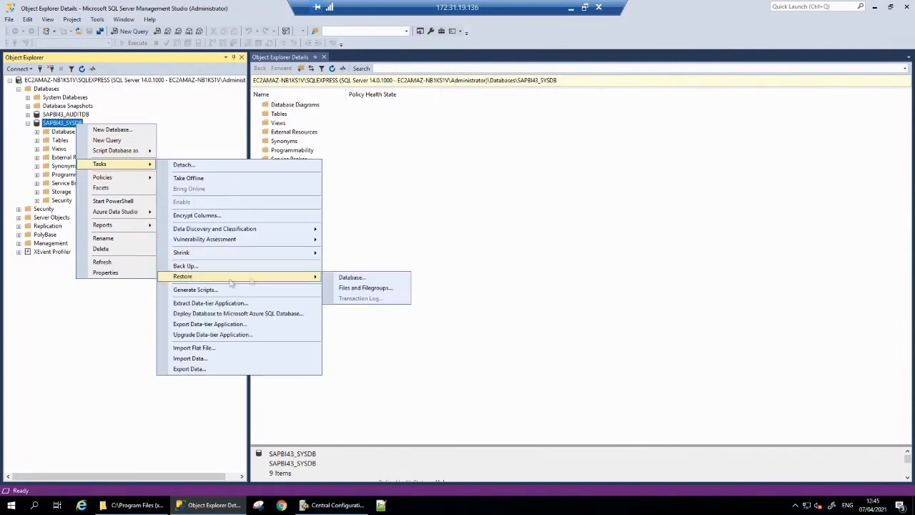
pyautogui.click(341, 278)
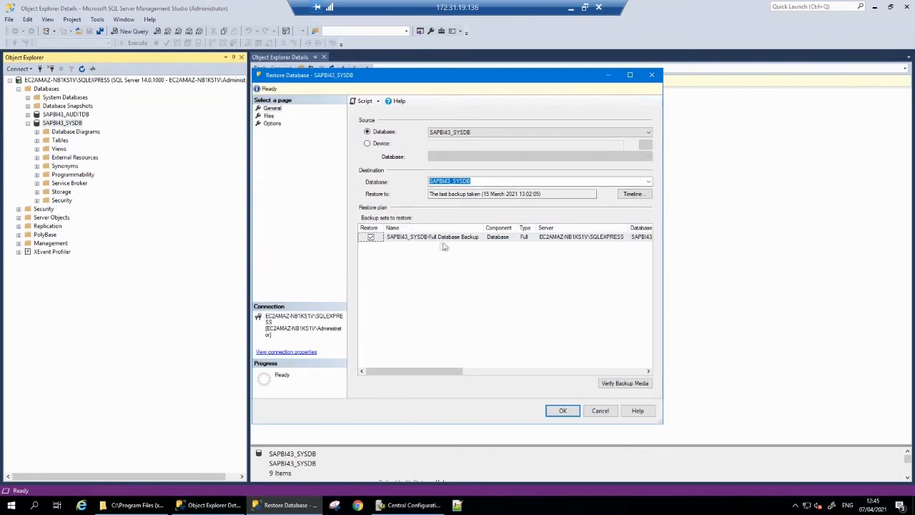
pyautogui.click(563, 410)
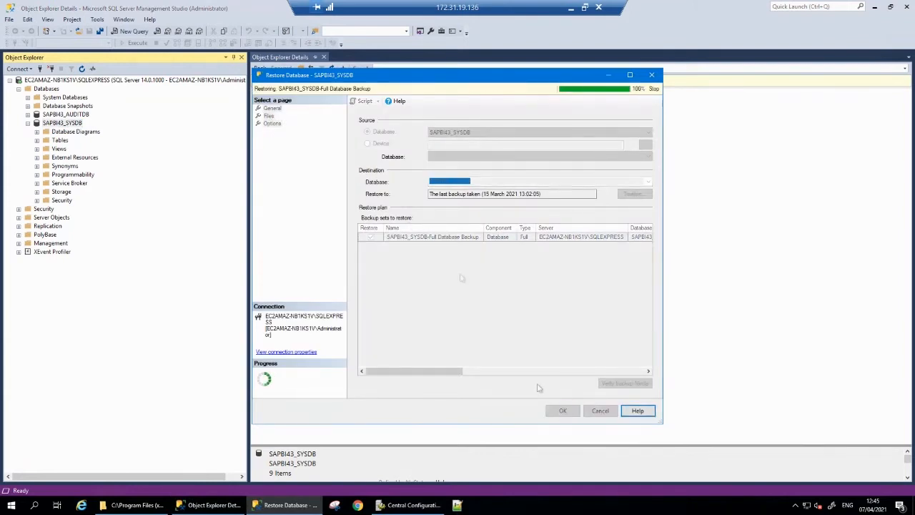
pyautogui.click(516, 289)
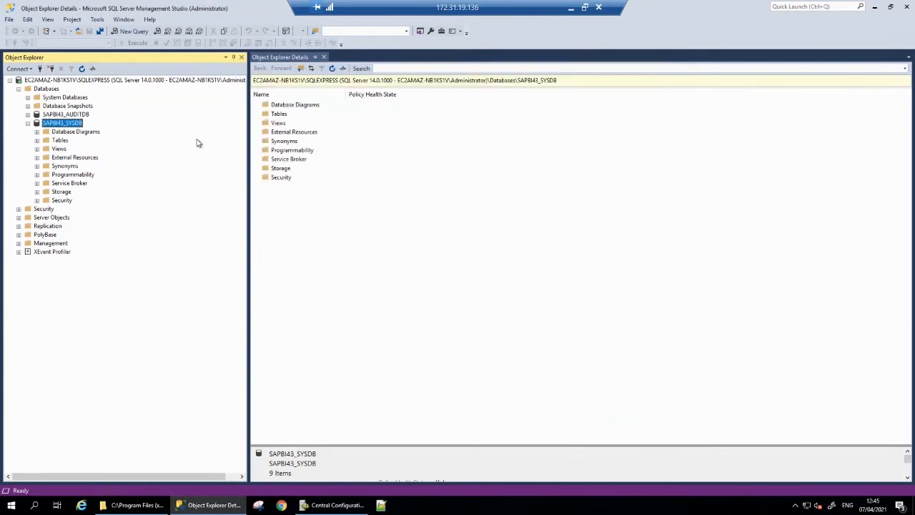
pyautogui.click(61, 140)
pyautogui.click(325, 196)
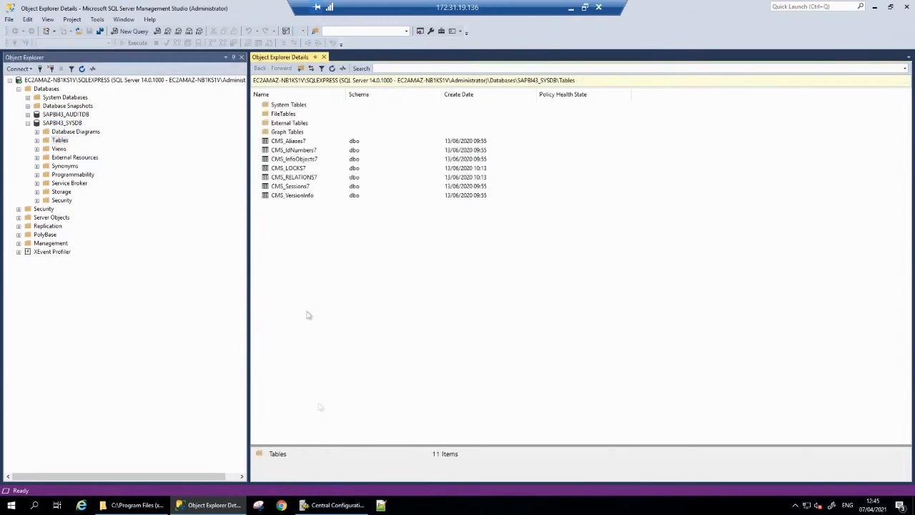
# Step: Start the Server Intelligence Agent in Central Configuration Manager and minimise the remote desktop session
pyautogui.click(322, 505)
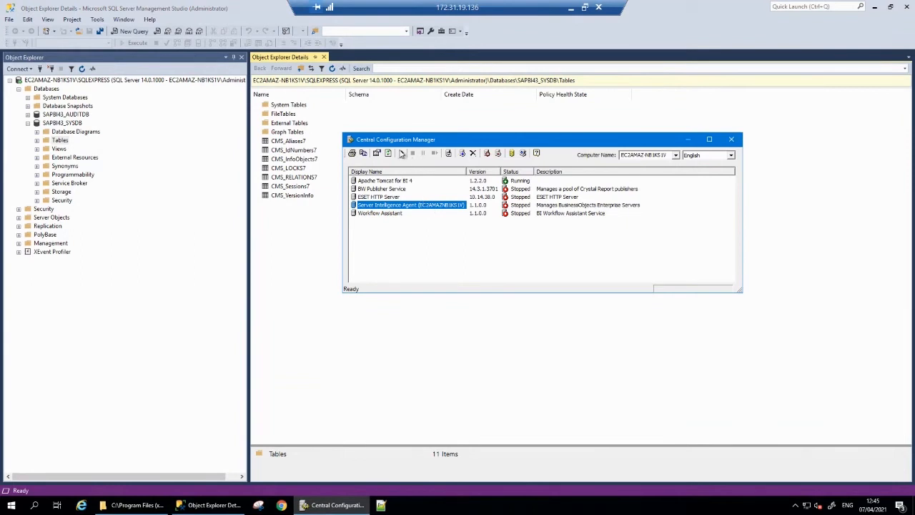
pyautogui.click(401, 153)
pyautogui.click(570, 13)
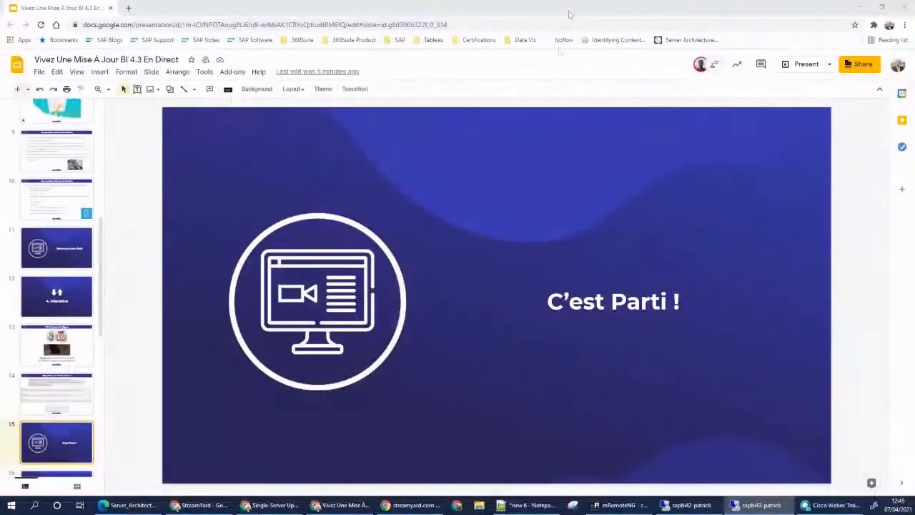
# Step: Present the Google Slides deck full screen and advance past the Sauvegarde & Nettoyage section slide
pyautogui.click(797, 64)
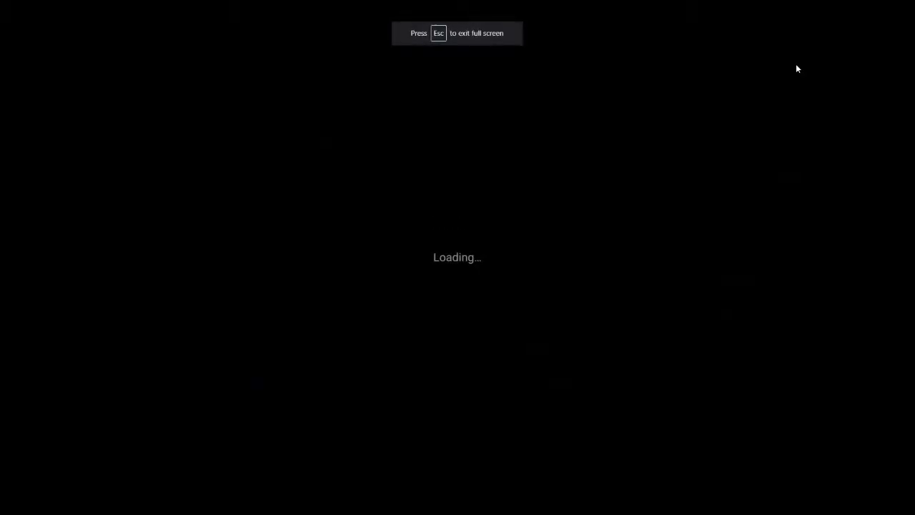
pyautogui.click(797, 65)
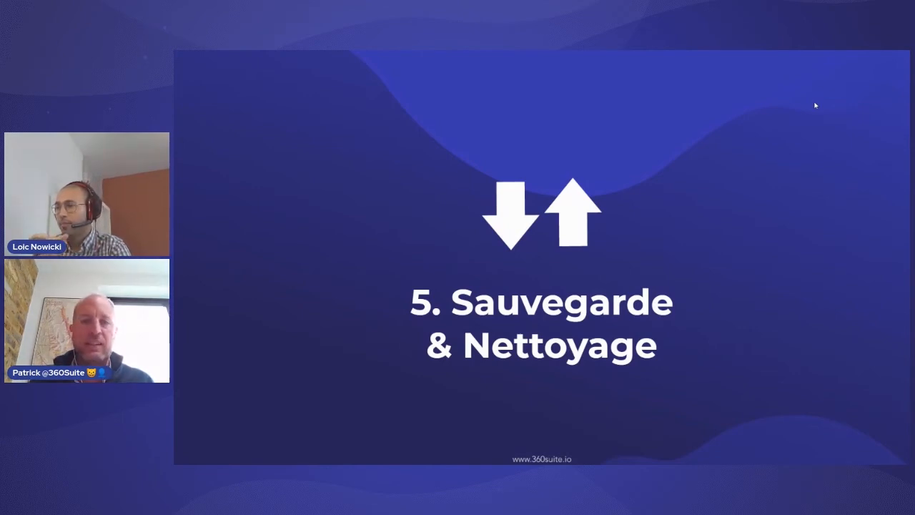
pyautogui.press('Right')
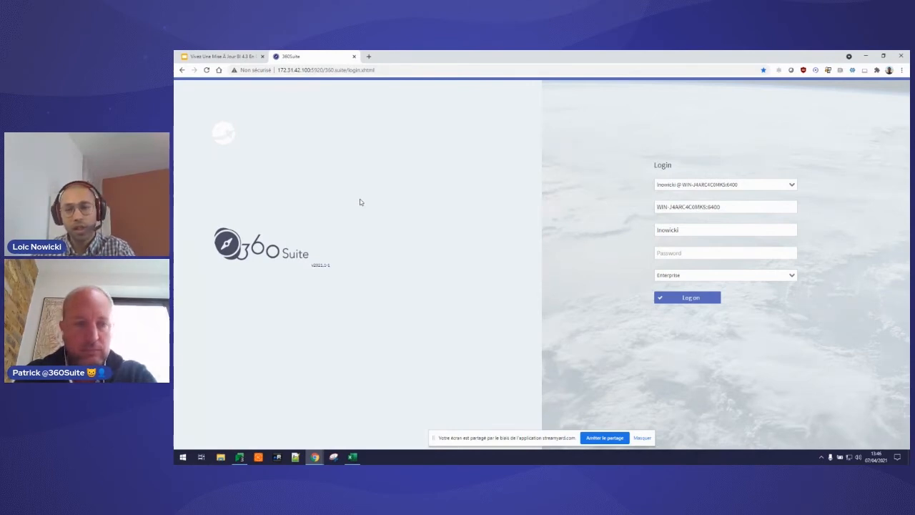
# Step: Log on to 360Suite by entering the account password and show the application full screen
pyautogui.click(678, 254)
pyautogui.write('•••••••')
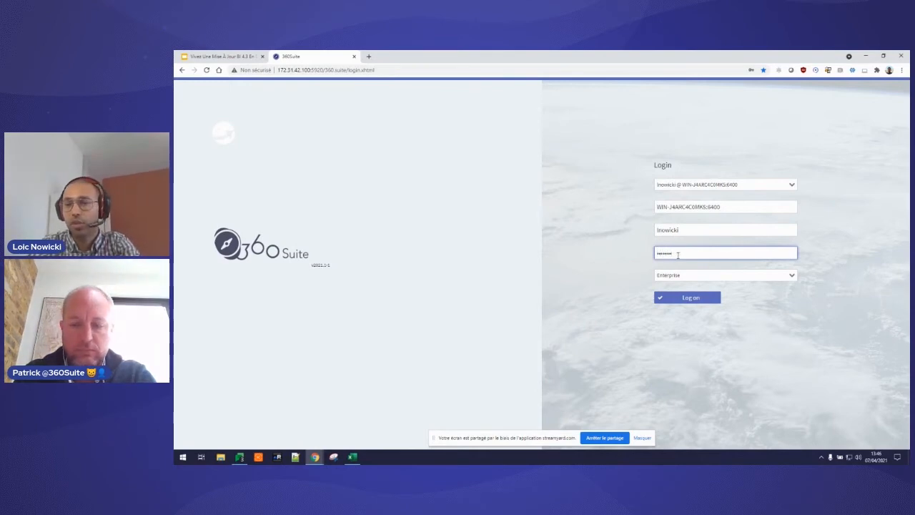
pyautogui.press('Return')
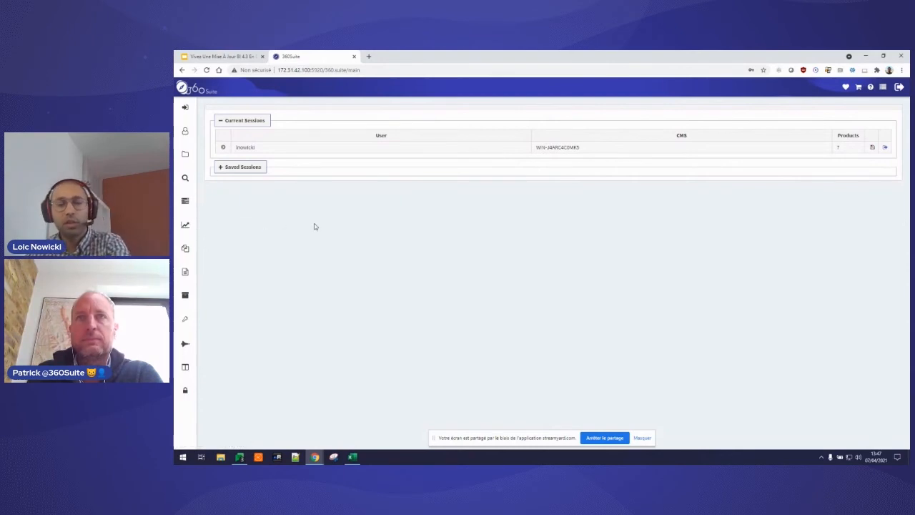
pyautogui.press('F11')
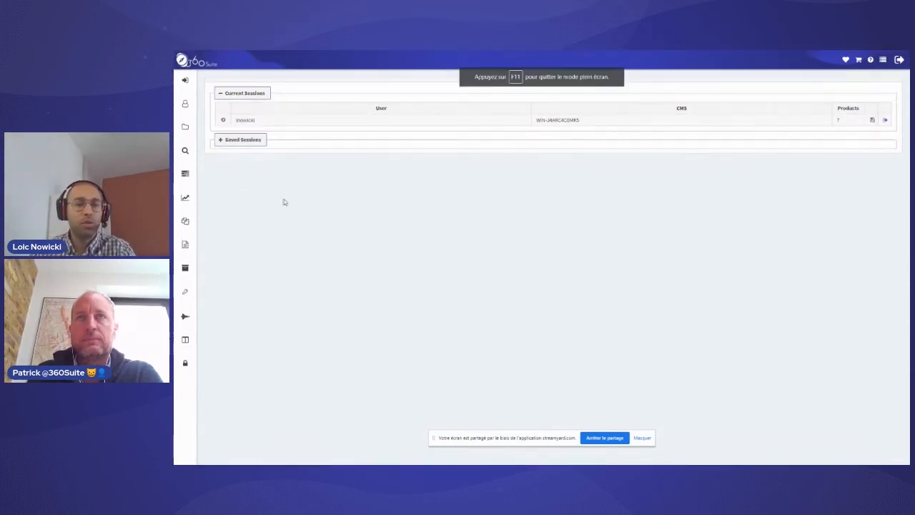
# Step: Open the Backup tasks and filter the pending ones by the start of the owner's user name
pyautogui.click(186, 176)
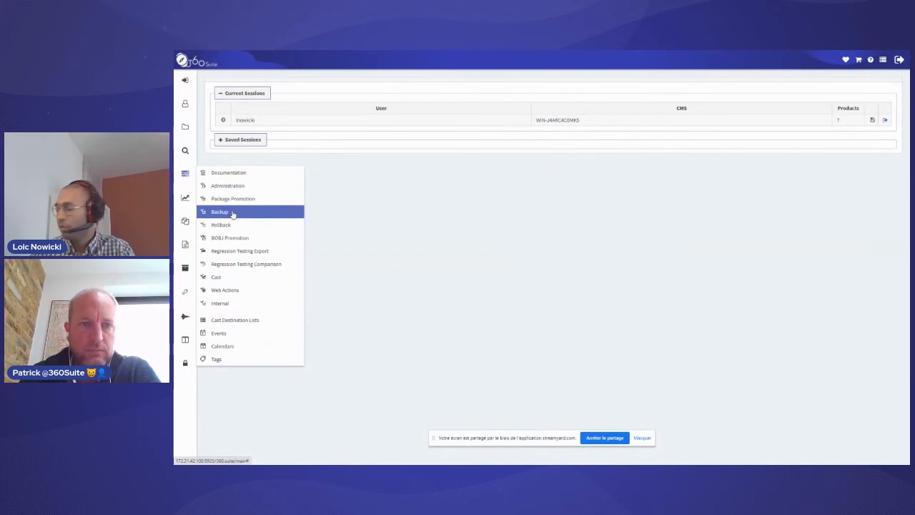
pyautogui.click(233, 214)
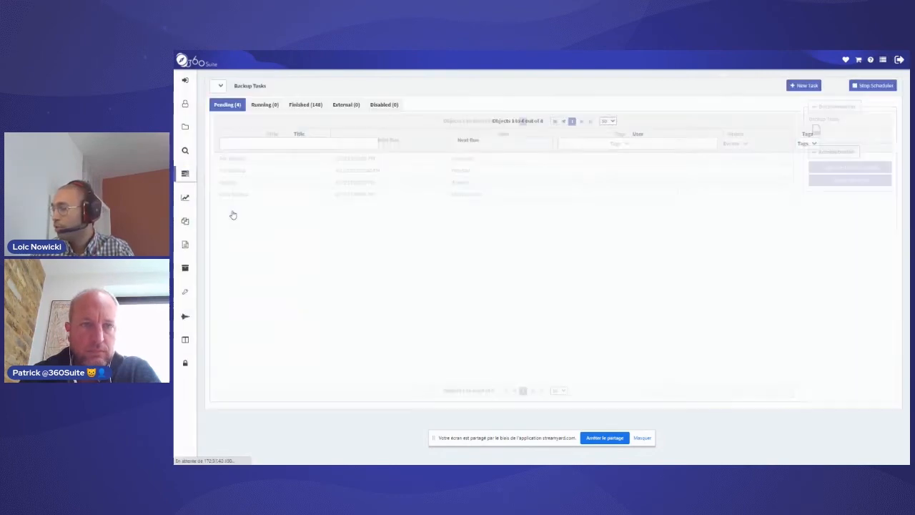
pyautogui.click(455, 143)
pyautogui.write('lno')
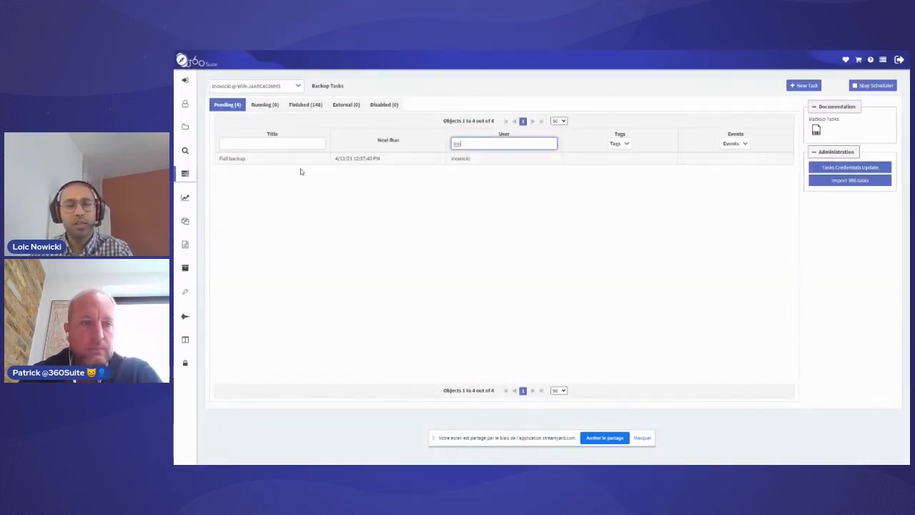
# Step: Open the Full backup task for updating and show its Frequency settings
pyautogui.click(263, 161)
pyautogui.rightClick(262, 163)
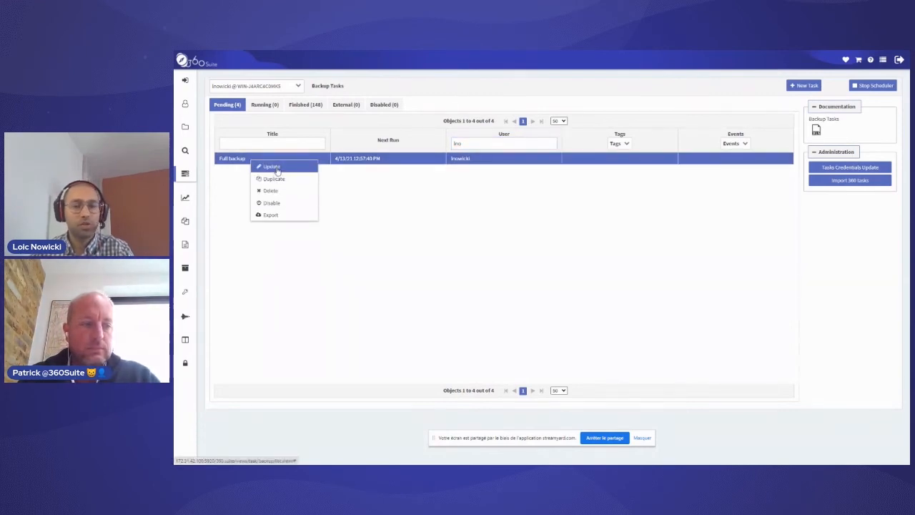
pyautogui.click(278, 168)
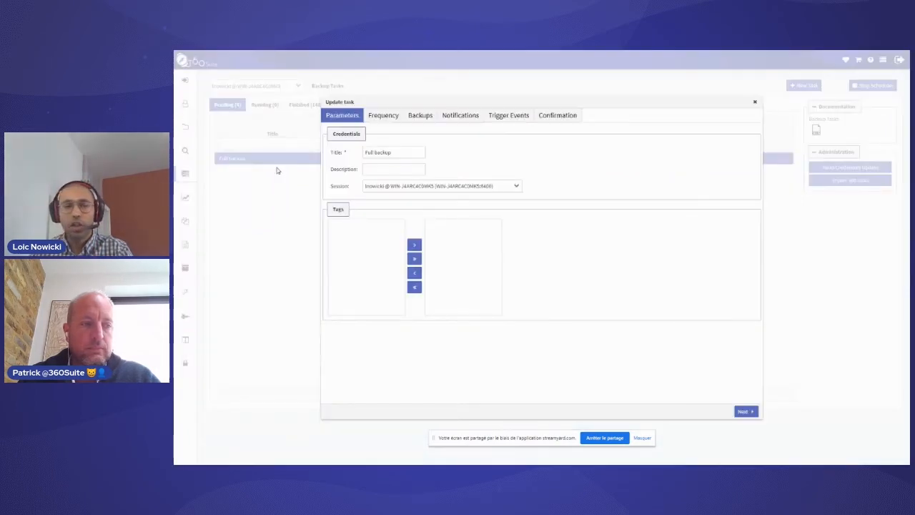
pyautogui.click(385, 119)
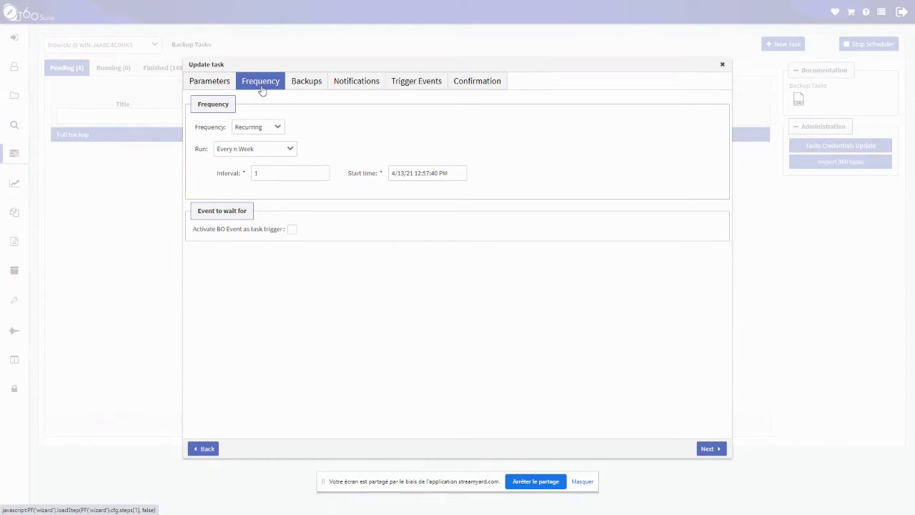
# Step: Show the Backups settings of the Full backup task and close the task without saving
pyautogui.click(312, 83)
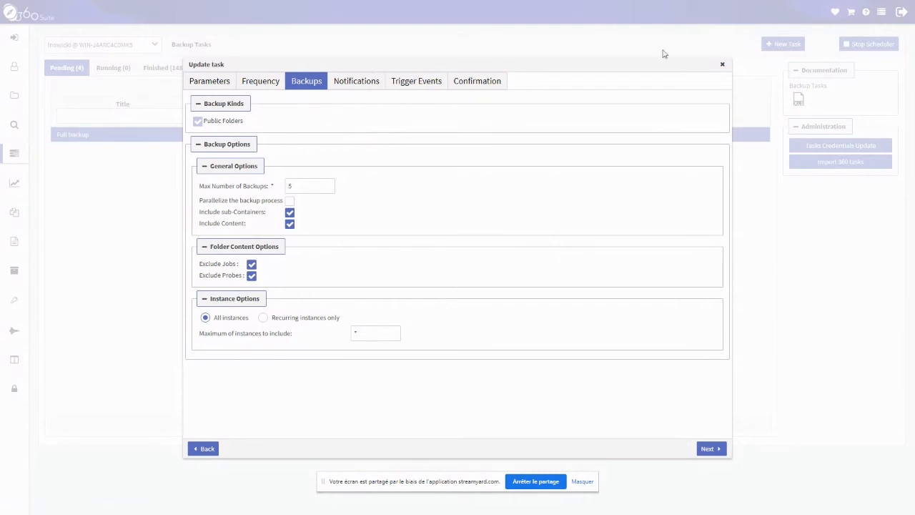
pyautogui.click(722, 64)
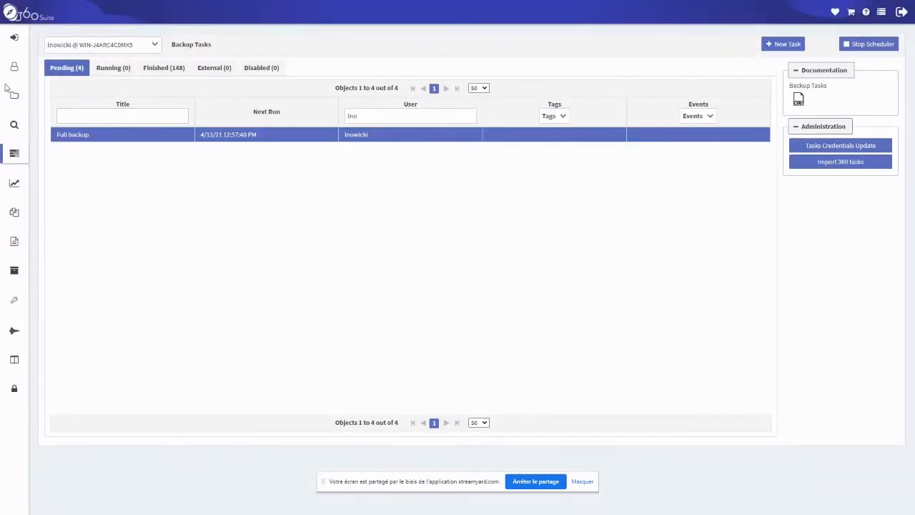
# Step: Open the presenter's own demo folder from the public folders tree
pyautogui.moveTo(14, 100)
pyautogui.click(64, 102)
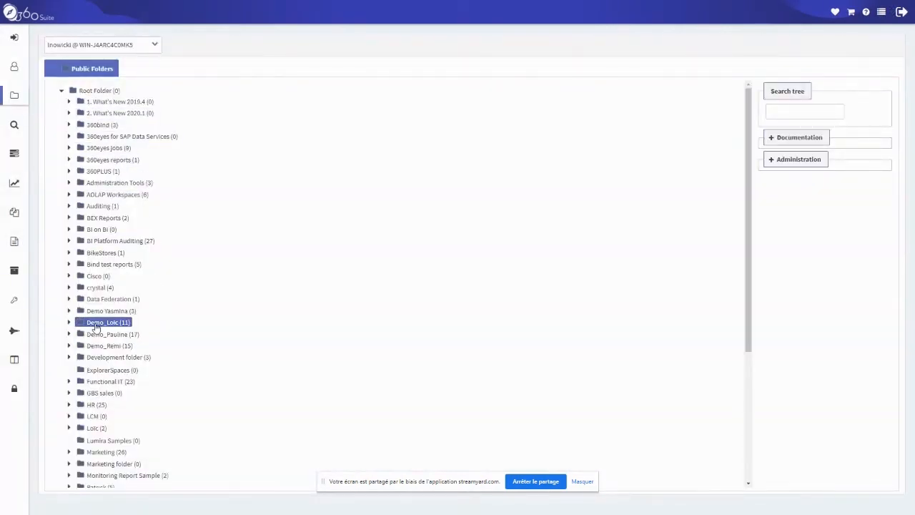
pyautogui.rightClick(95, 328)
pyautogui.click(120, 347)
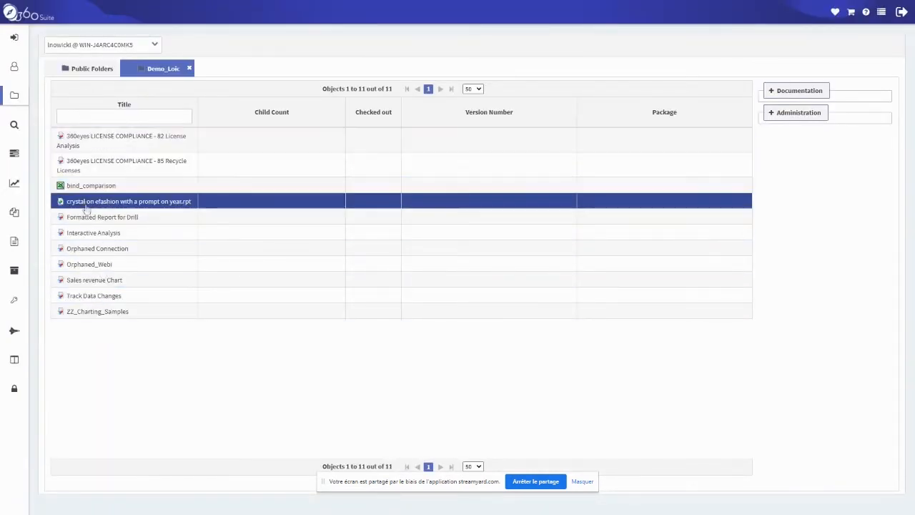
# Step: Display the existing backup of Formatted Report for Drill and the restore, compare and remove options offered for it
pyautogui.rightClick(83, 224)
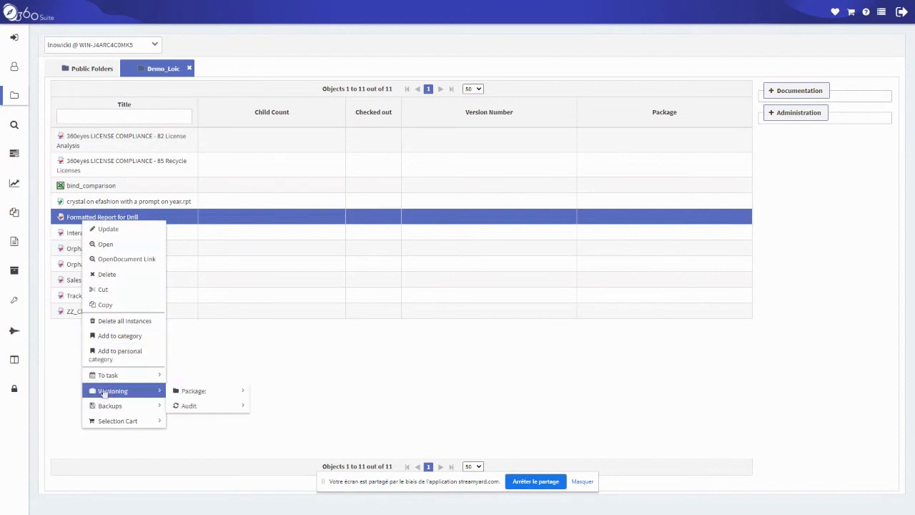
pyautogui.moveTo(106, 406)
pyautogui.moveTo(190, 409)
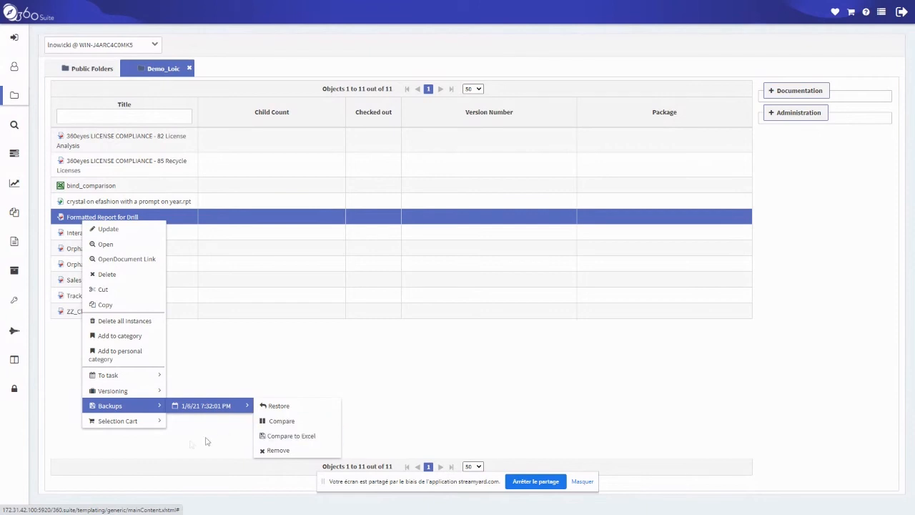
pyautogui.click(176, 449)
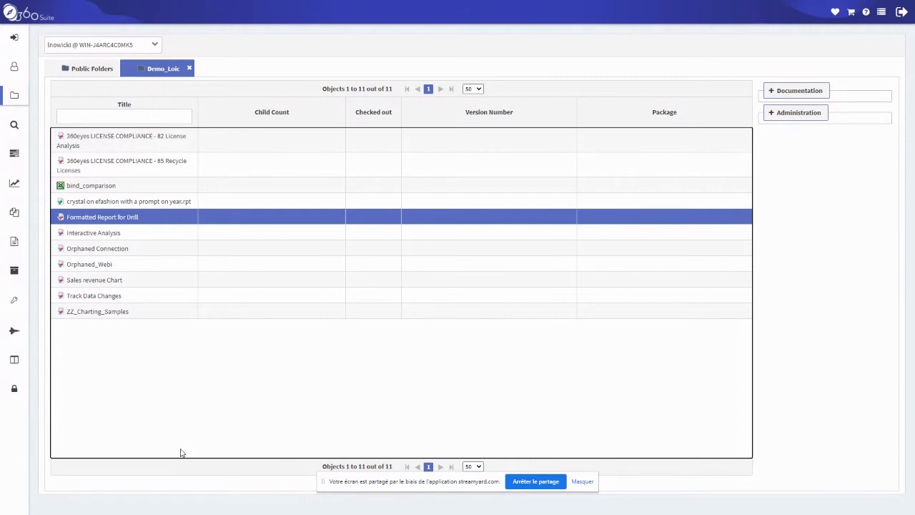
# Step: Start a new Administration task titled supprimer and proceed to its frequency settings
pyautogui.click(15, 153)
pyautogui.click(68, 174)
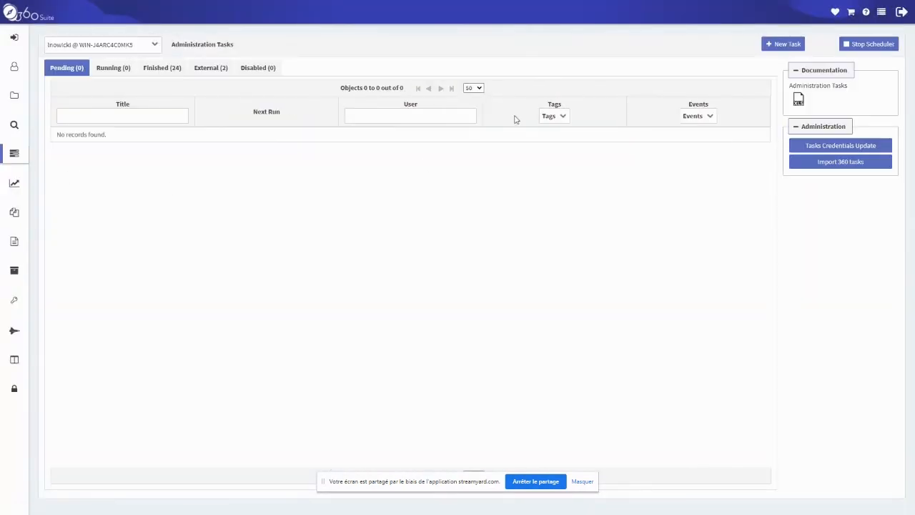
pyautogui.click(778, 45)
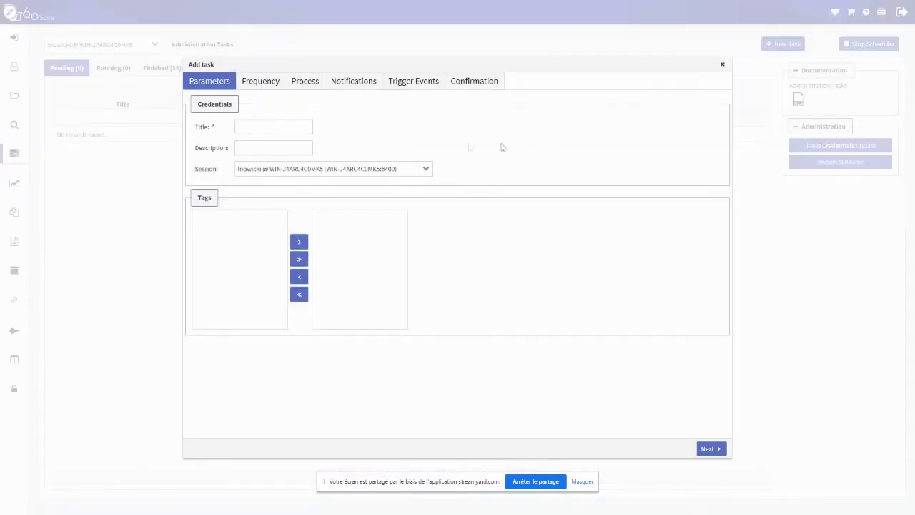
pyautogui.click(262, 126)
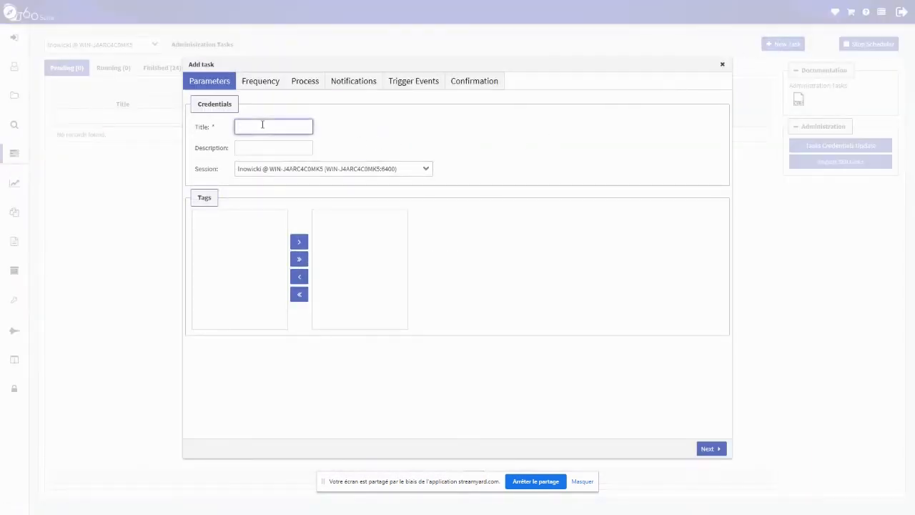
pyautogui.write('supprimer')
pyautogui.click(707, 448)
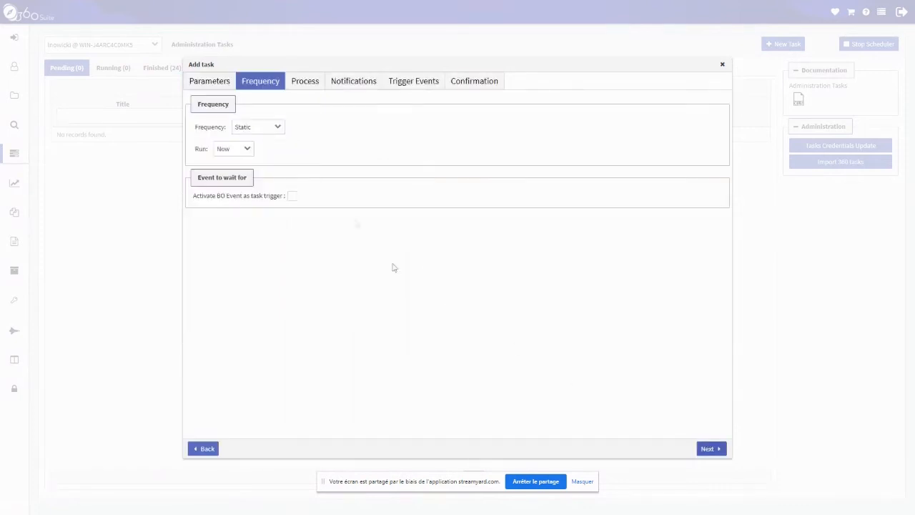
# Step: Schedule the new task to run once and adjust its start time, then proceed to the process selection
pyautogui.click(231, 151)
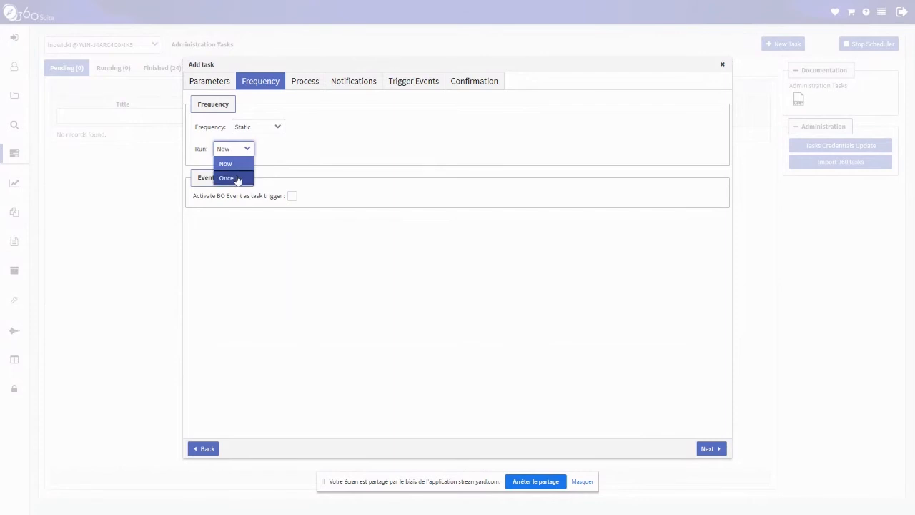
pyautogui.click(228, 177)
pyautogui.click(300, 170)
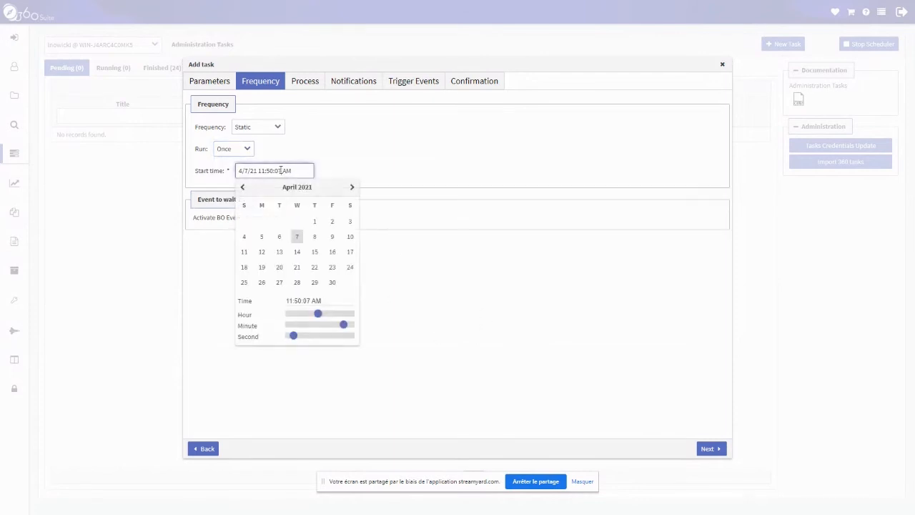
pyautogui.moveTo(319, 314); pyautogui.dragTo(285, 314)
pyautogui.moveTo(344, 326); pyautogui.dragTo(277, 337)
pyautogui.click(709, 448)
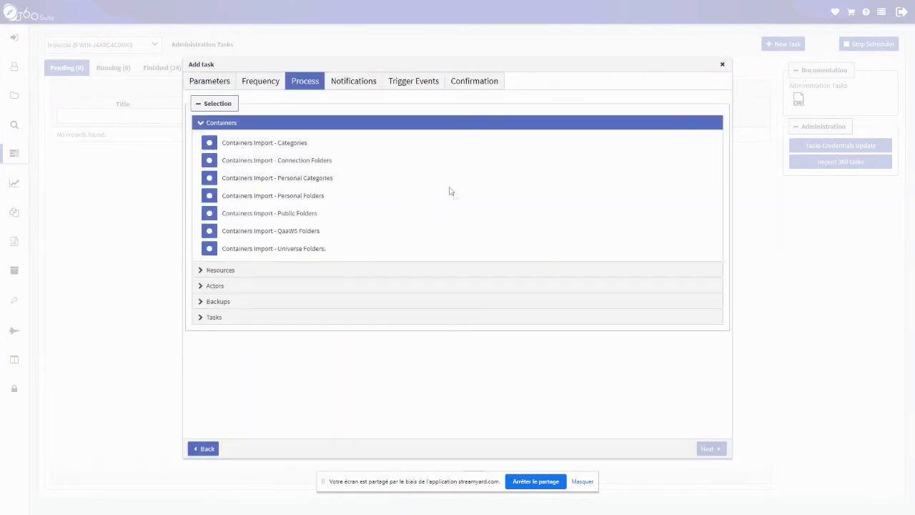
# Step: Choose the Source Object Removal process among the Resources and set its source kind to File System
pyautogui.click(224, 276)
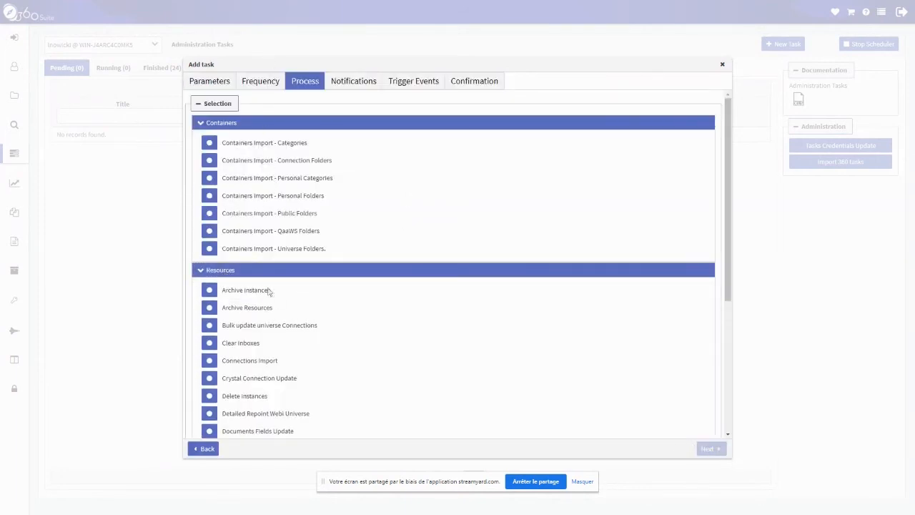
pyautogui.scroll(-2, 276, 306)
pyautogui.scroll(-1, 276, 306)
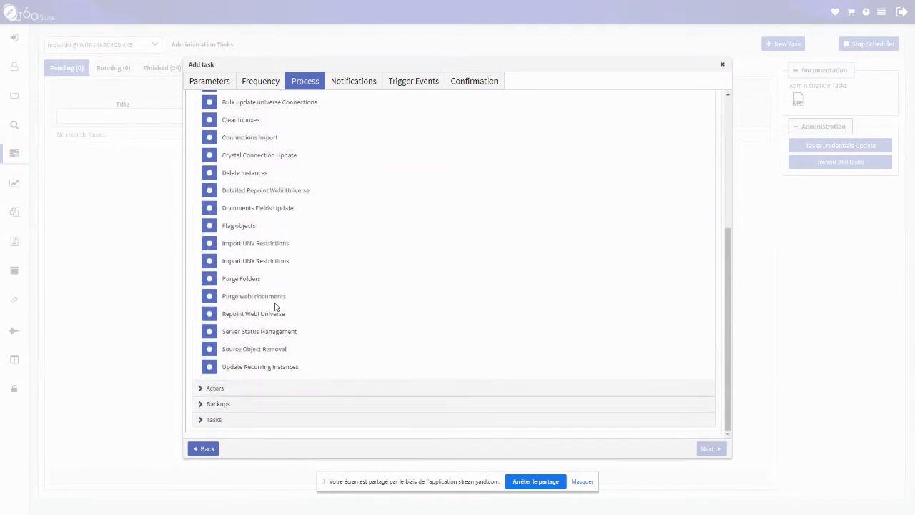
pyautogui.click(211, 353)
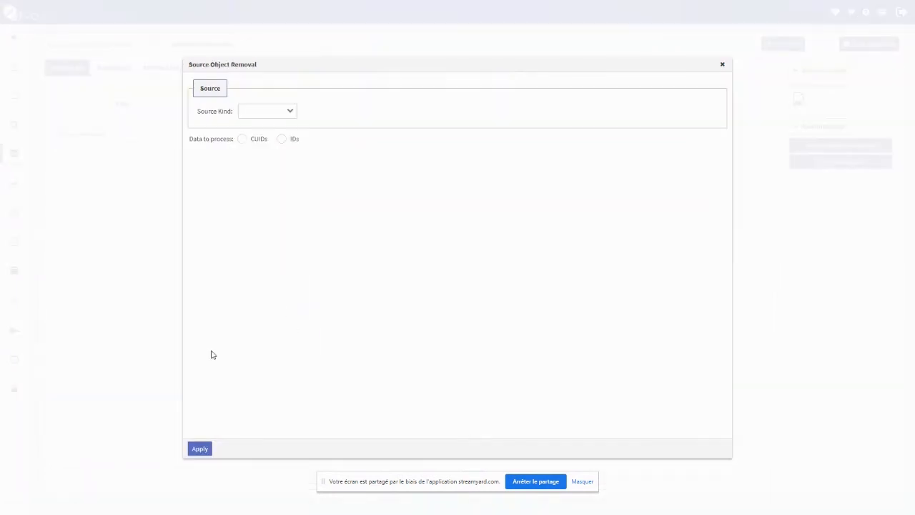
pyautogui.click(291, 109)
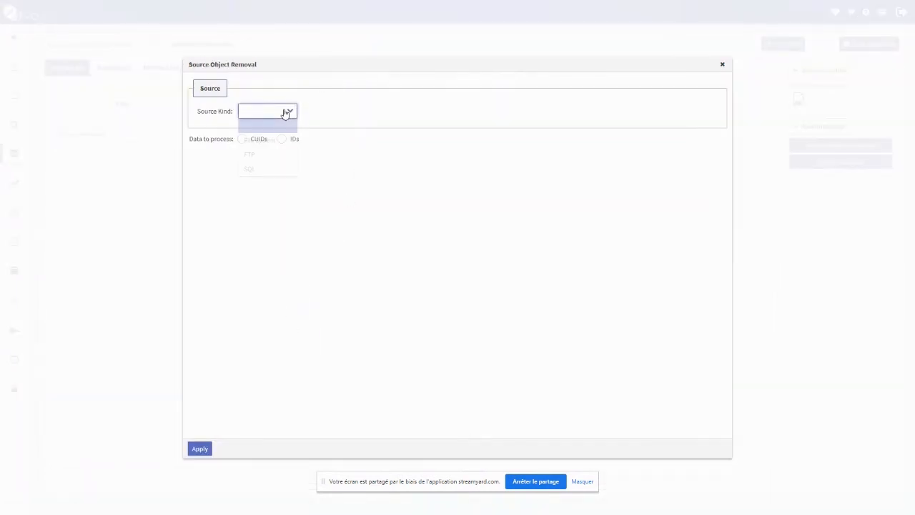
pyautogui.click(276, 153)
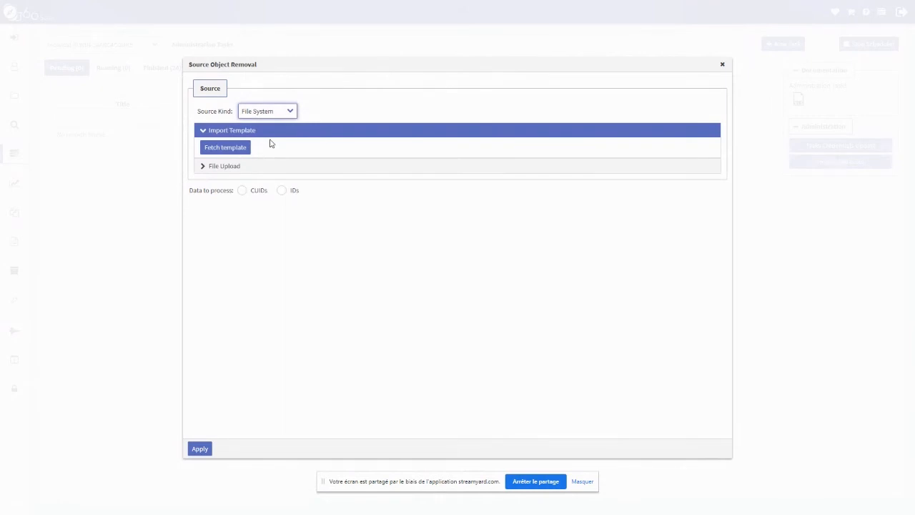
# Step: Upload the removeBusinessObjects spreadsheet from the ToDelete folder as the source of objects to remove
pyautogui.click(219, 166)
pyautogui.click(228, 187)
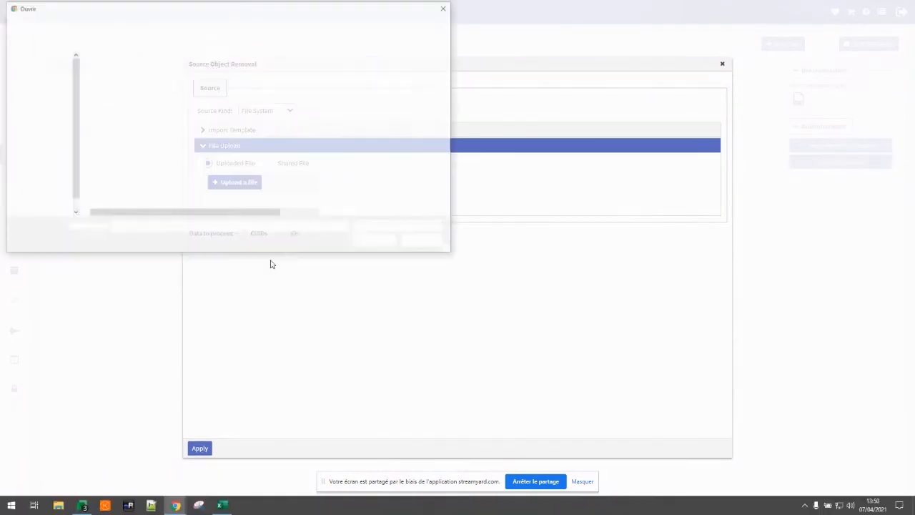
pyautogui.click(115, 70)
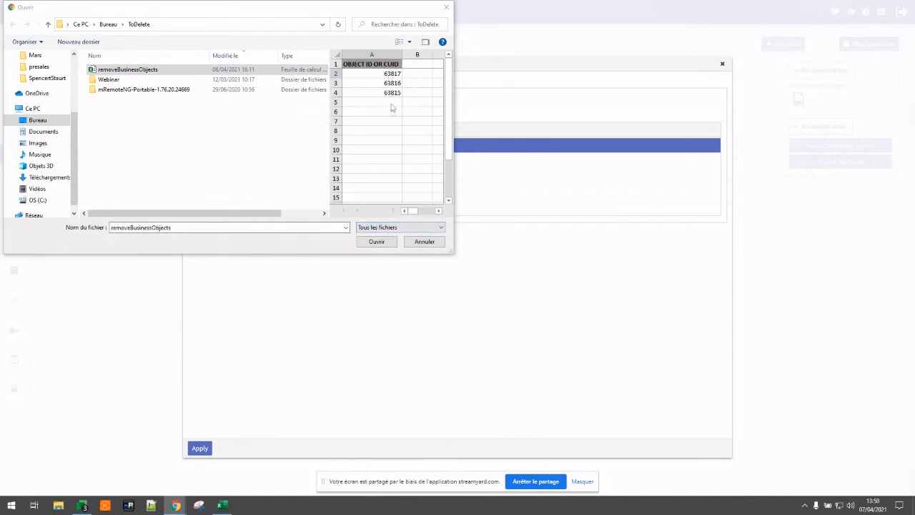
pyautogui.click(373, 244)
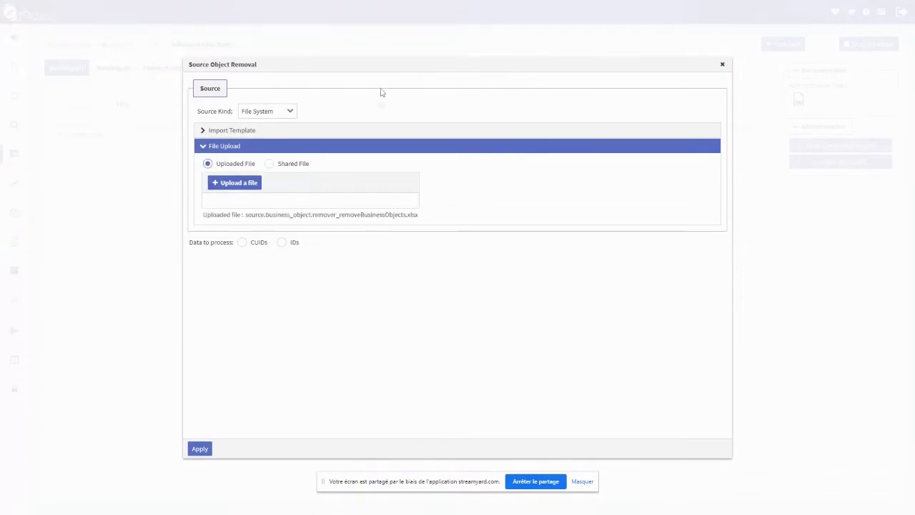
# Step: Set the removal to process IDs, apply it, and close the new task without creating it
pyautogui.click(282, 243)
pyautogui.click(203, 449)
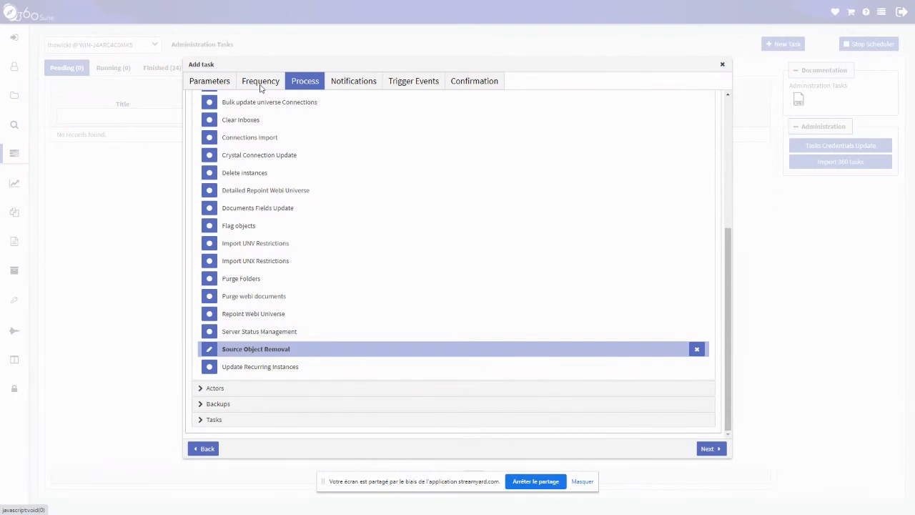
pyautogui.click(723, 64)
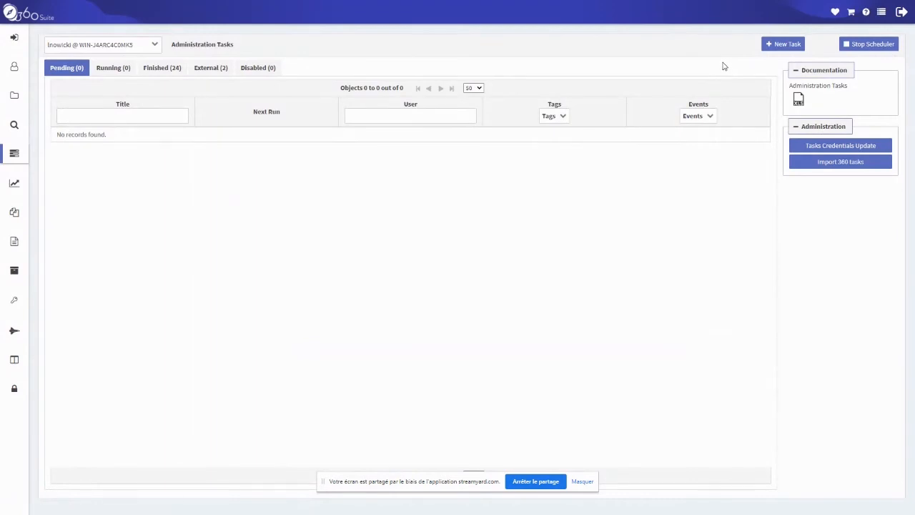
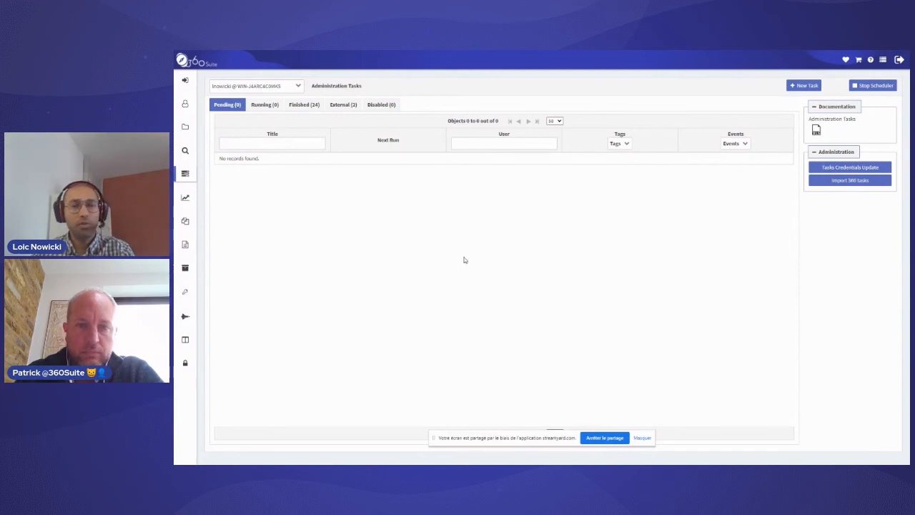
# Step: Select the UNV Sources subfolder of the presenter's demo folder in the public folders tree
pyautogui.click(186, 128)
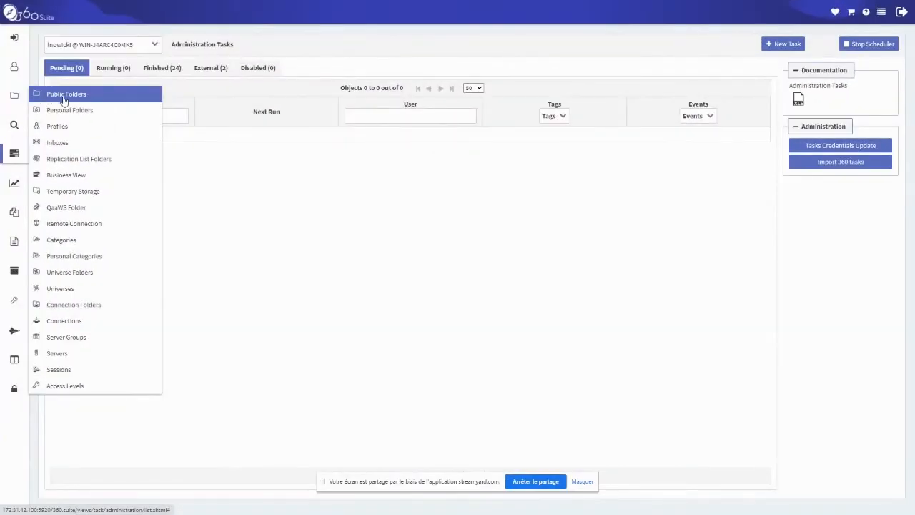
pyautogui.click(64, 95)
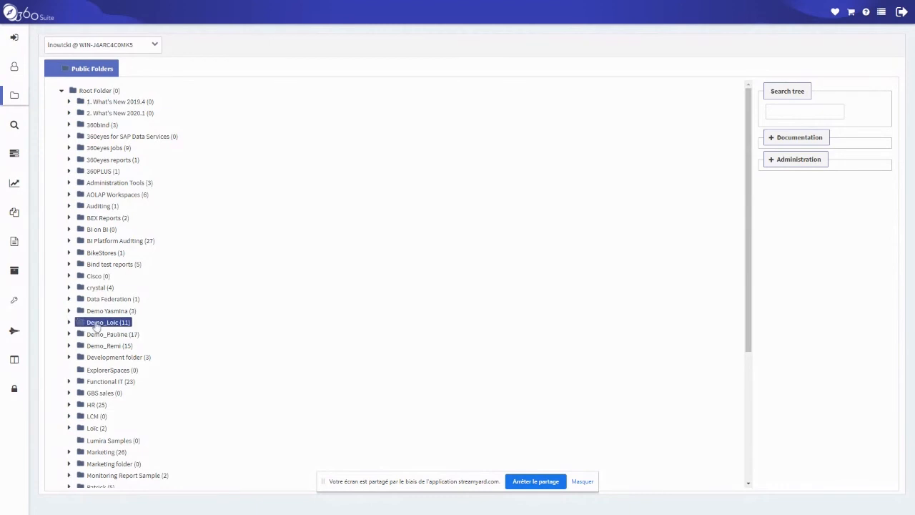
pyautogui.click(69, 322)
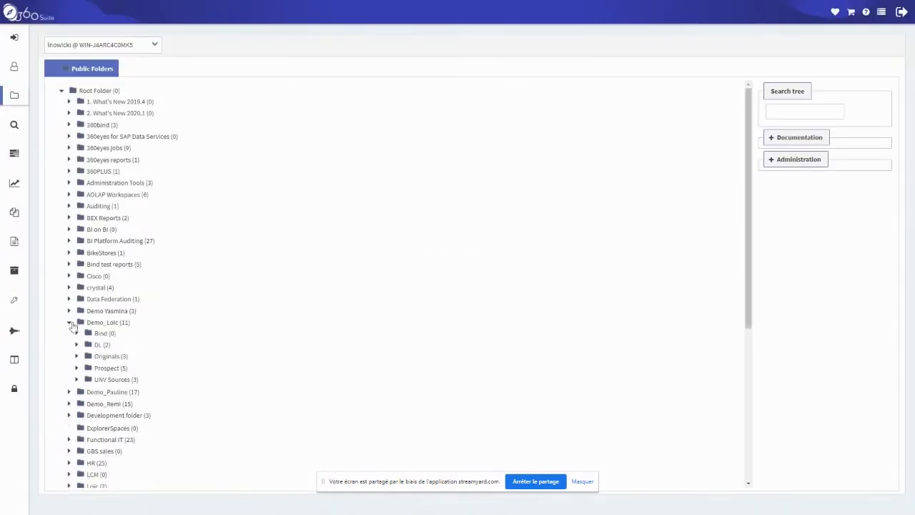
pyautogui.click(113, 380)
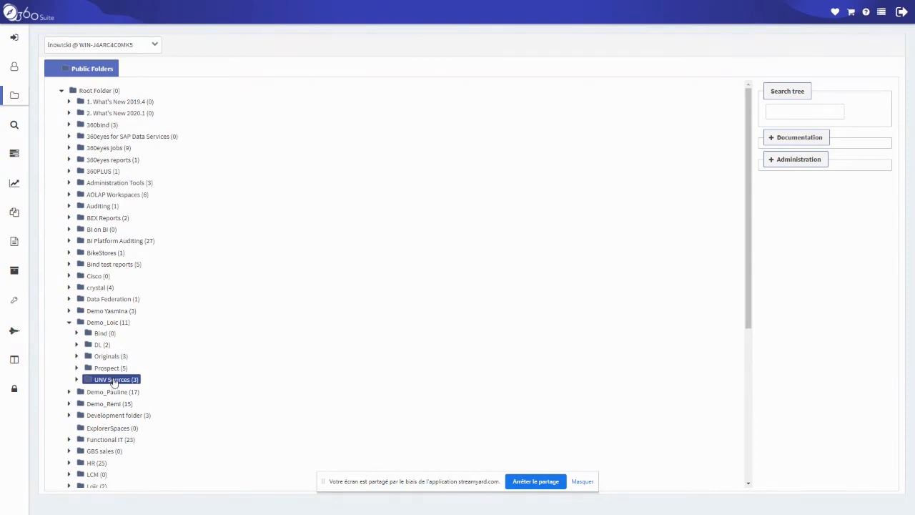
pyautogui.rightClick(113, 381)
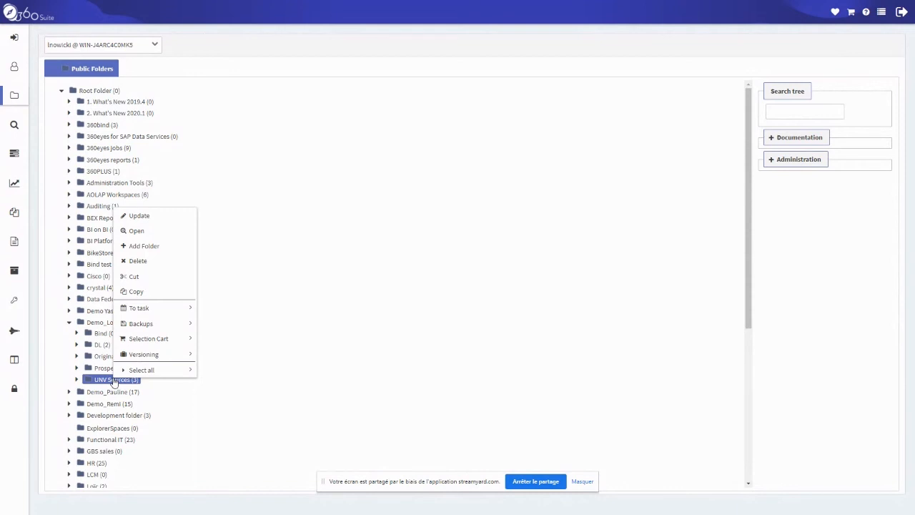
# Step: Export the Public Webi Documents' Data Providers to Excel, saved as documentdataproviders.public.export in the ToDelete folder, and open the file
pyautogui.click(772, 138)
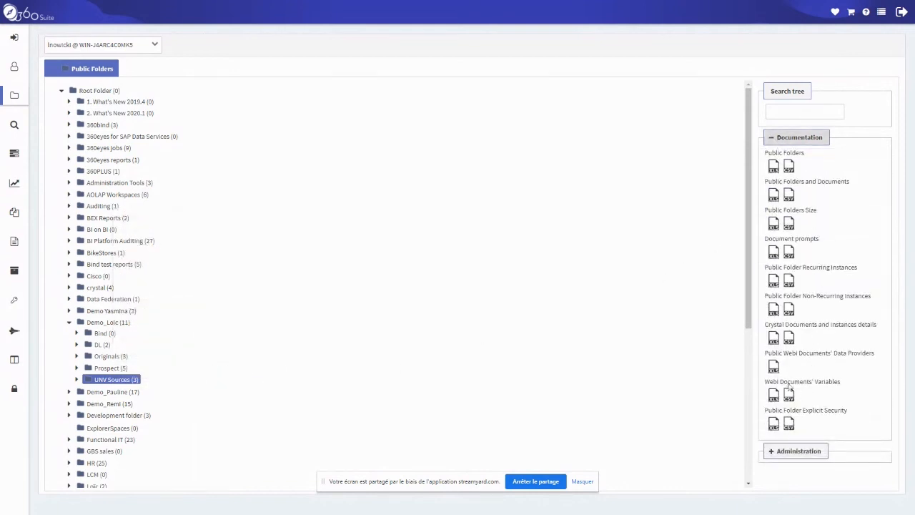
pyautogui.click(774, 368)
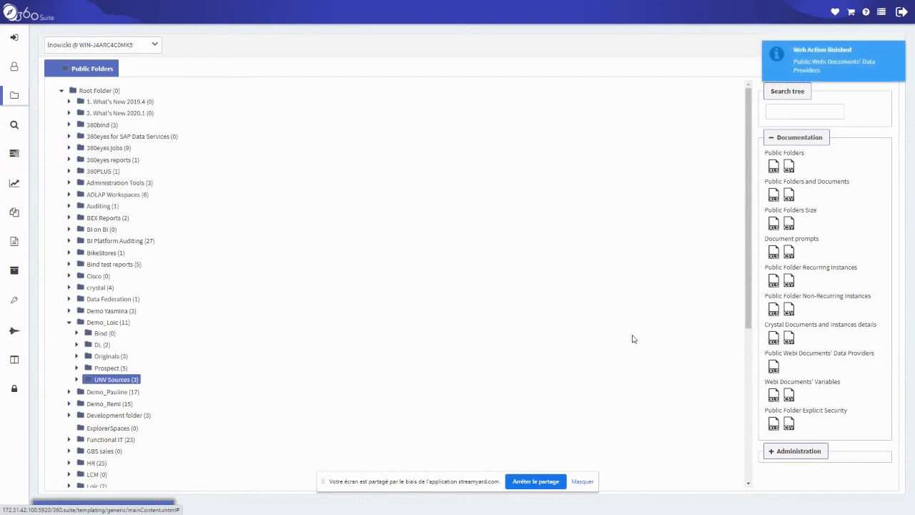
pyautogui.click(582, 482)
pyautogui.click(165, 507)
pyautogui.click(45, 449)
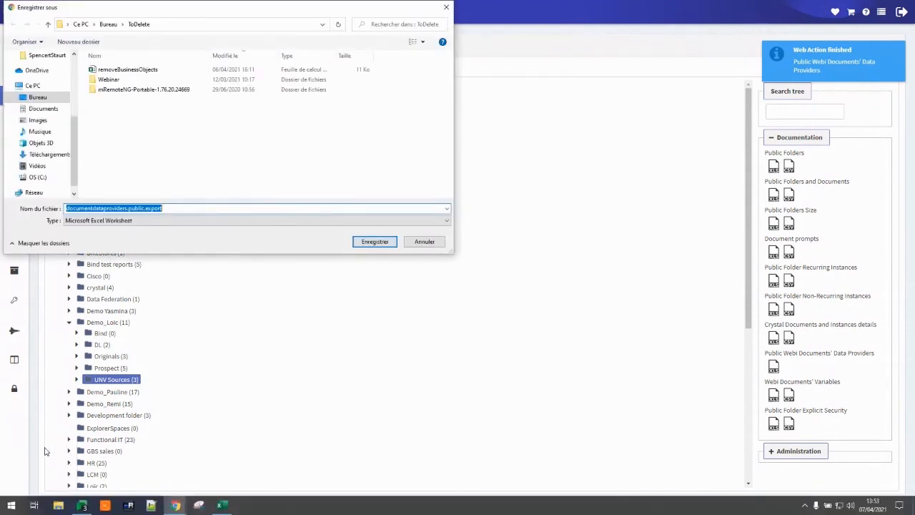
pyautogui.click(362, 242)
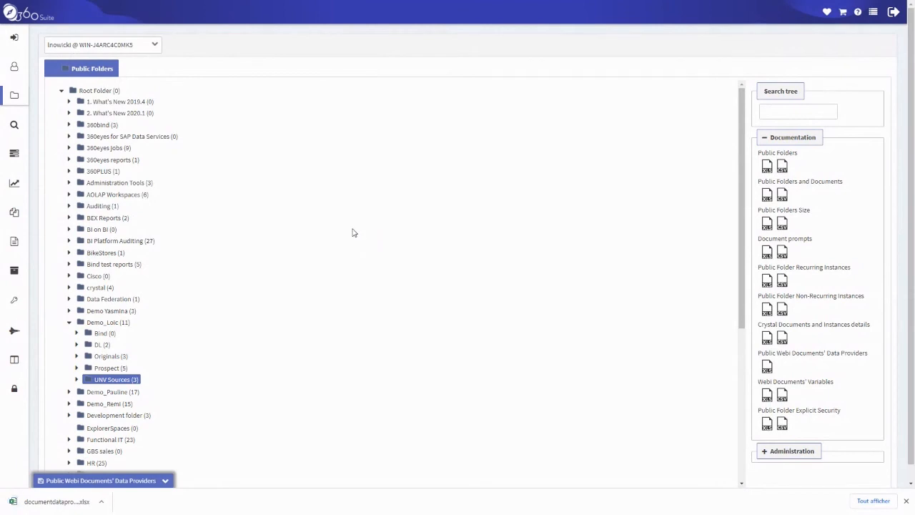
pyautogui.click(41, 511)
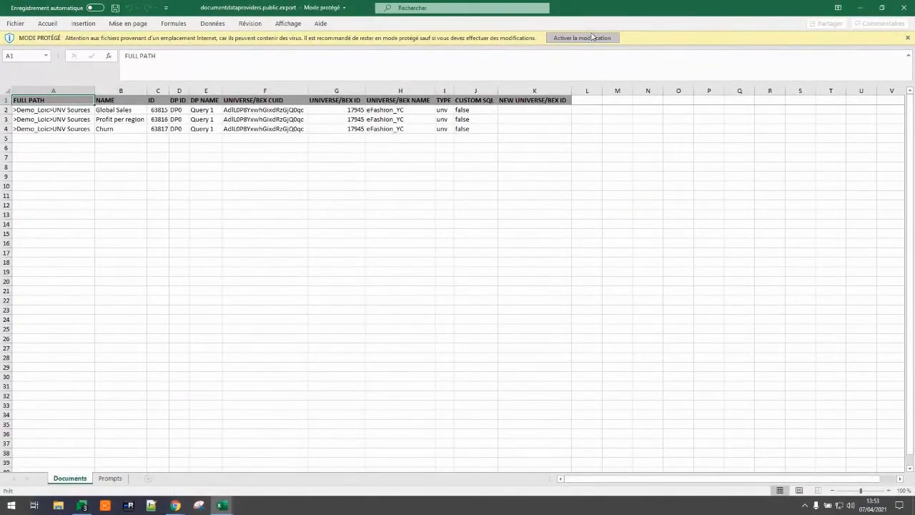
# Step: Enable editing of the exported workbook and fill NEW UNIVERSE/BEX ID with 5676 for all three documents
pyautogui.click(591, 37)
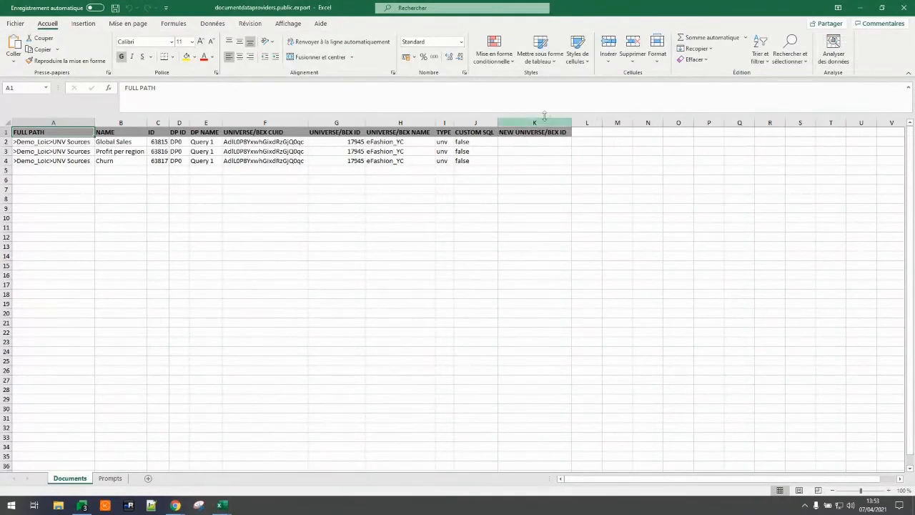
pyautogui.click(523, 143)
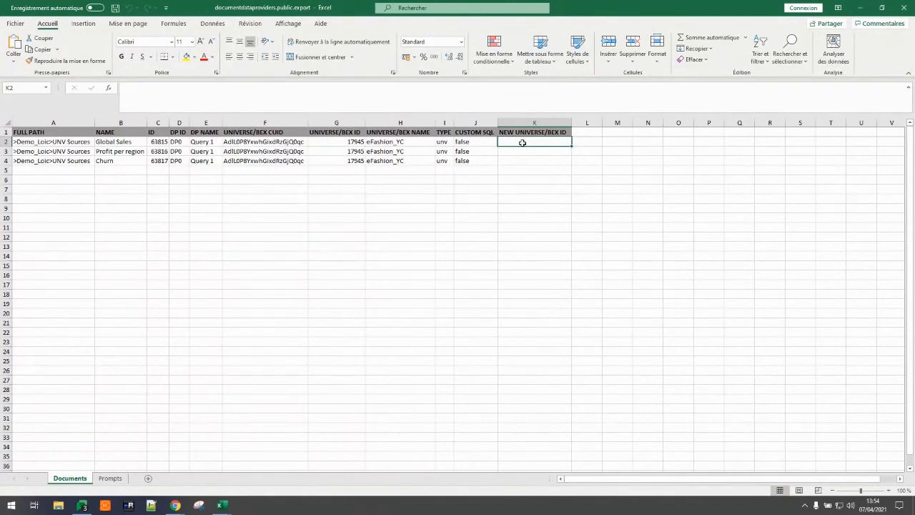
pyautogui.write('5676')
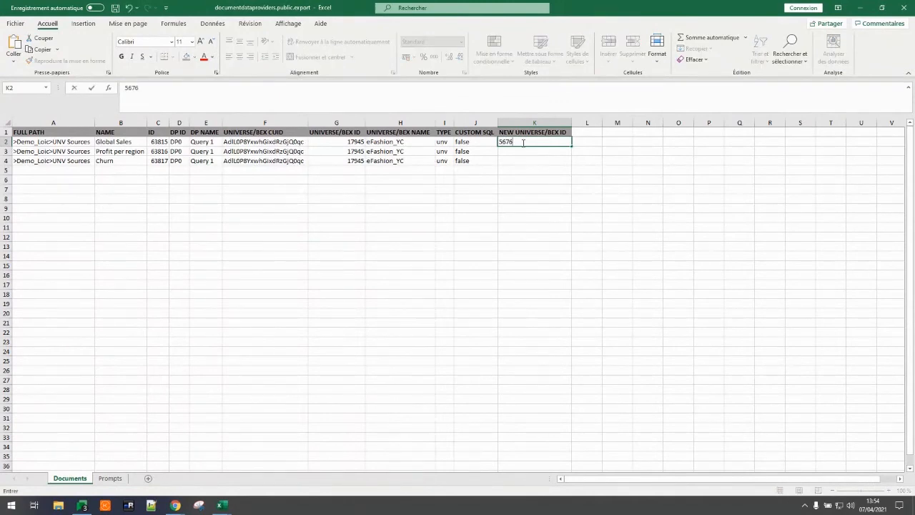
pyautogui.press('Return')
pyautogui.click(549, 143)
pyautogui.moveTo(570, 145); pyautogui.dragTo(579, 169)
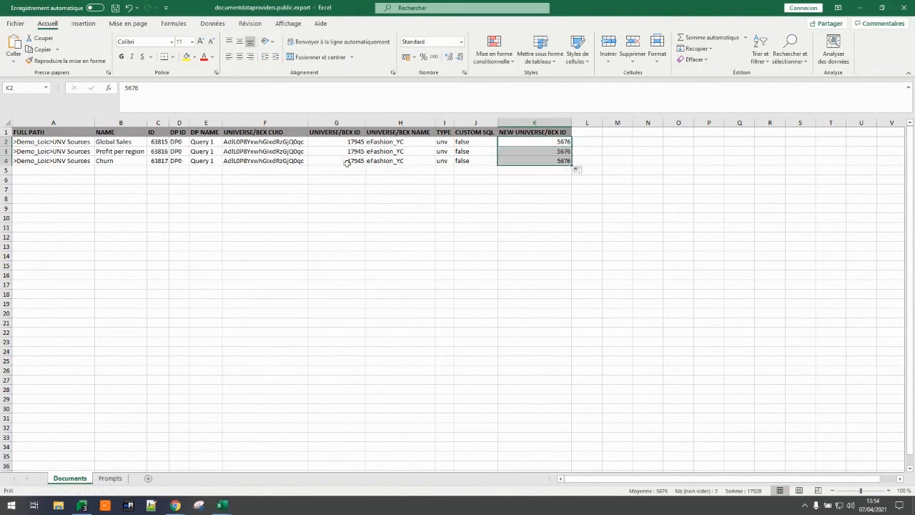
# Step: Save and close the data providers workbook, and close the removeBusinessObjects workbook
pyautogui.moveTo(378, 144); pyautogui.dragTo(391, 164)
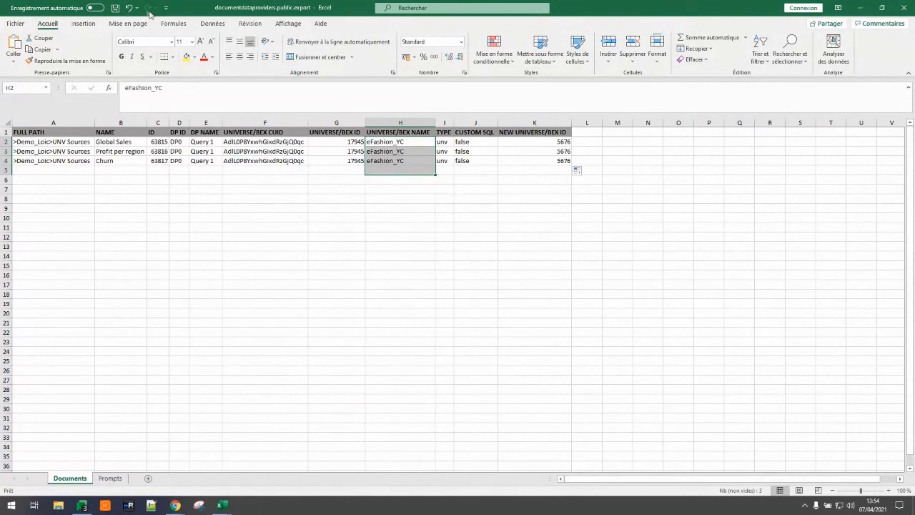
pyautogui.click(114, 9)
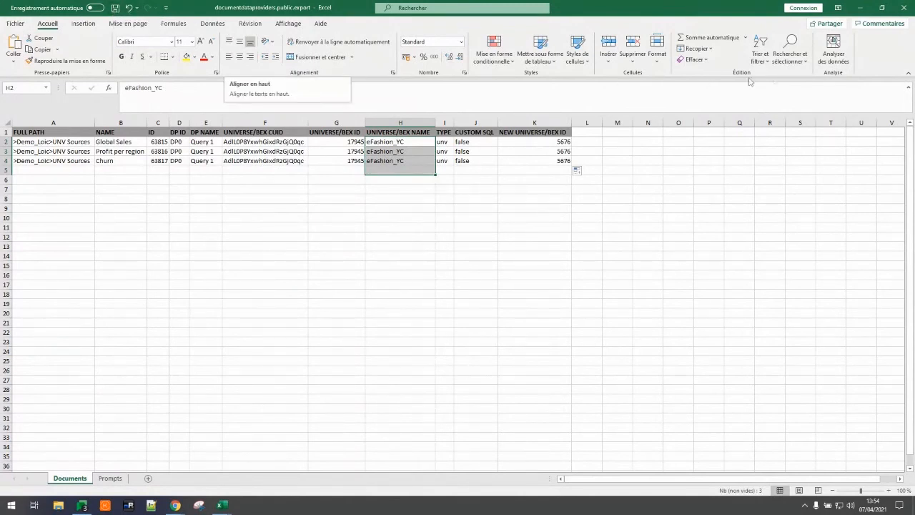
pyautogui.click(901, 8)
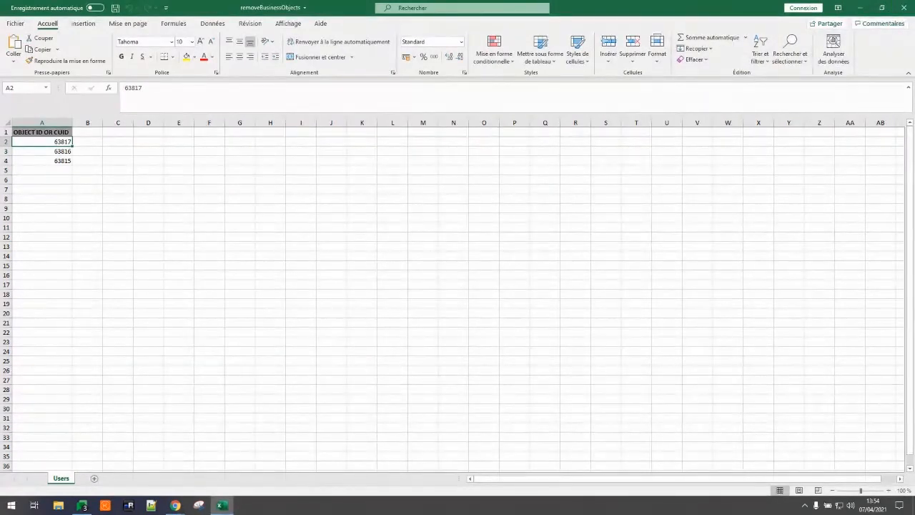
pyautogui.click(907, 7)
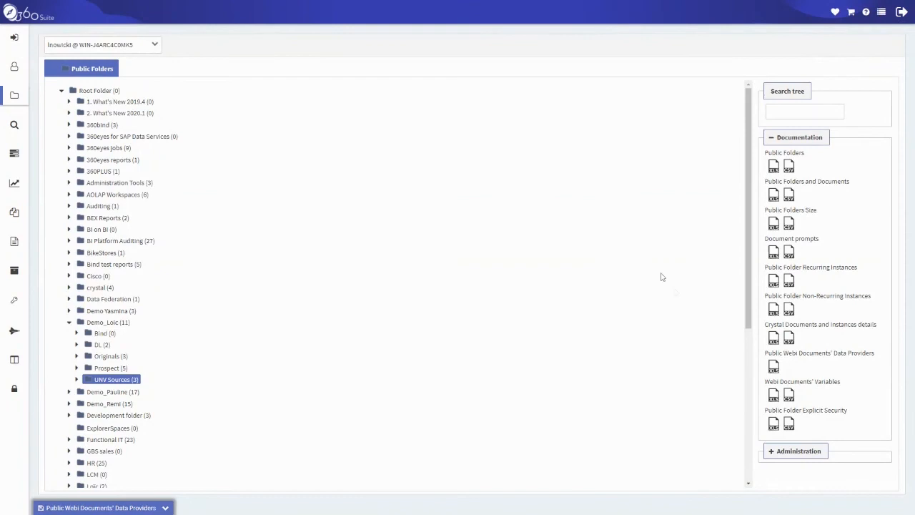
# Step: Start a Detailed Repoint Webi Universe action for the UNV Sources folder, with File System as the source kind
pyautogui.click(783, 456)
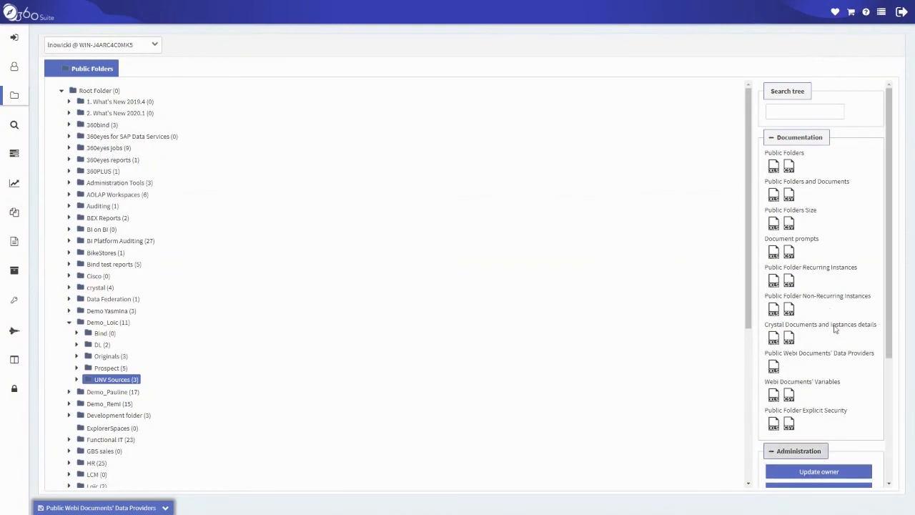
pyautogui.scroll(-2, 835, 333)
pyautogui.scroll(-1, 814, 313)
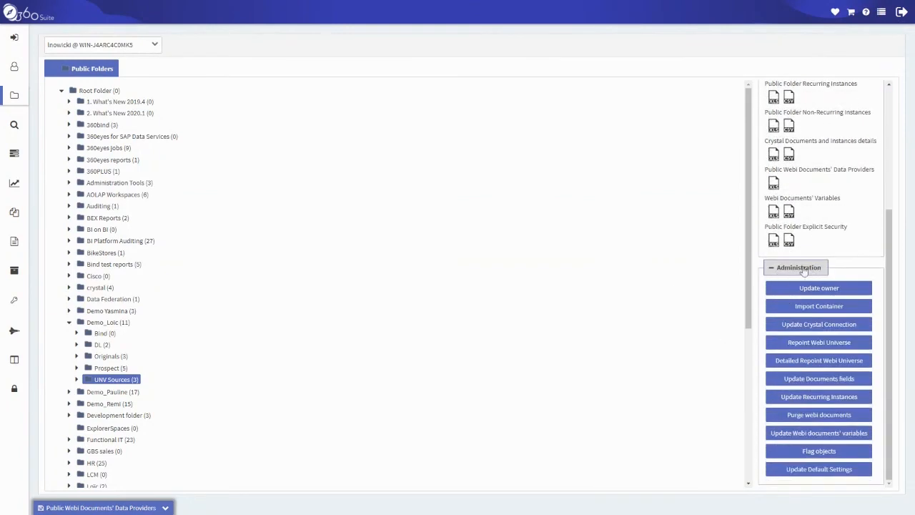
pyautogui.click(820, 361)
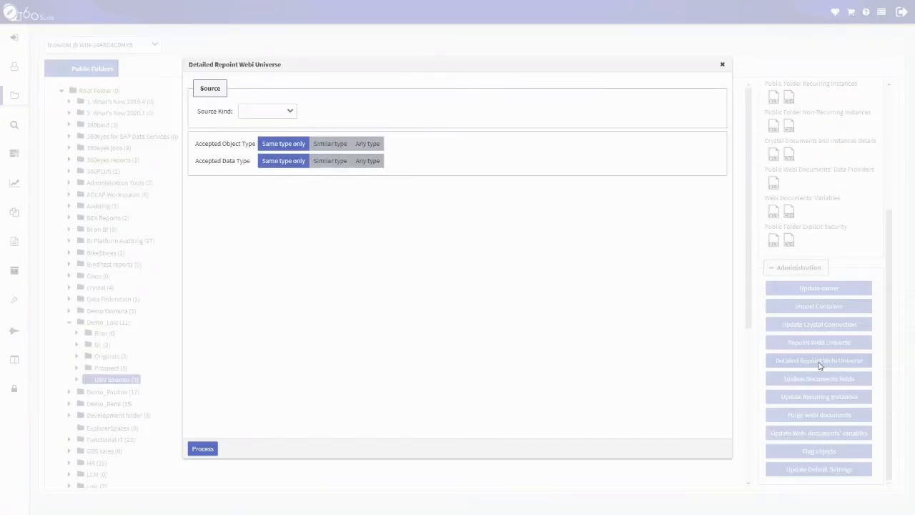
pyautogui.click(294, 112)
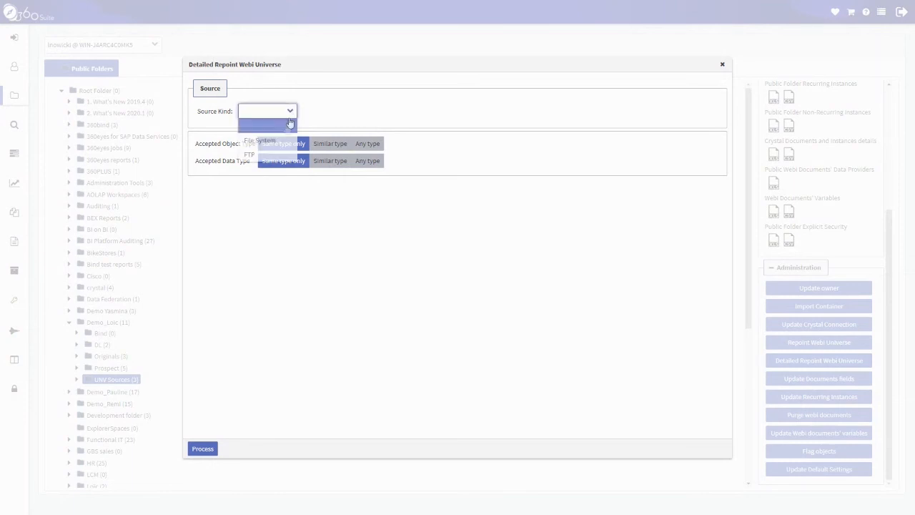
pyautogui.click(262, 141)
# Step: Upload documentdataproviders.public.export from the ToDelete folder as the repointing source and process the action
pyautogui.click(214, 166)
pyautogui.click(235, 183)
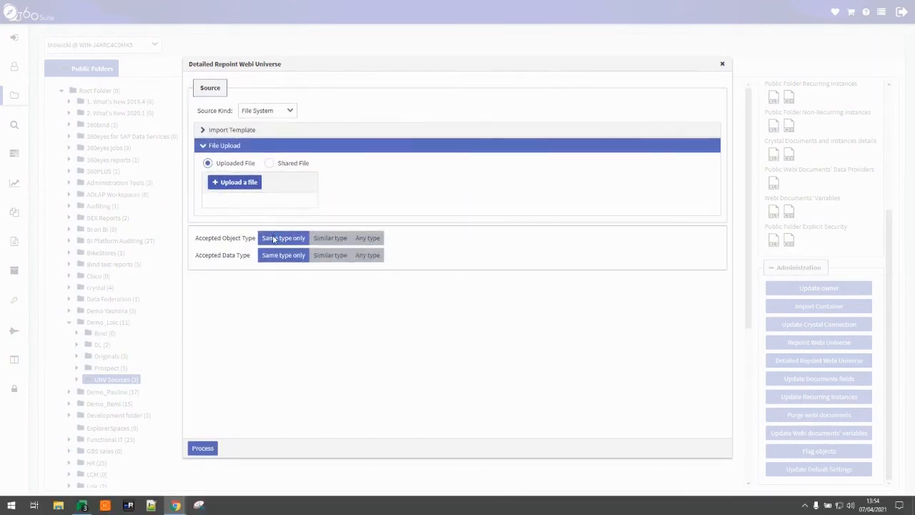
pyautogui.click(130, 70)
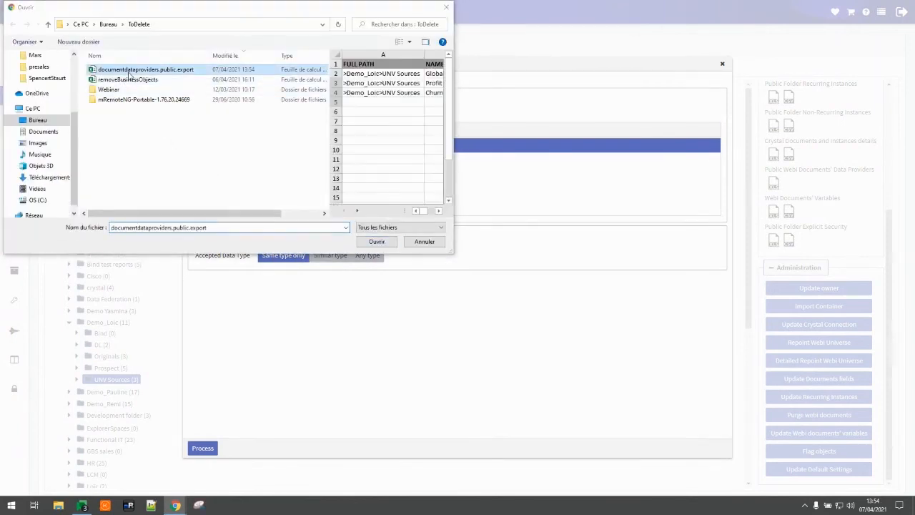
pyautogui.click(376, 242)
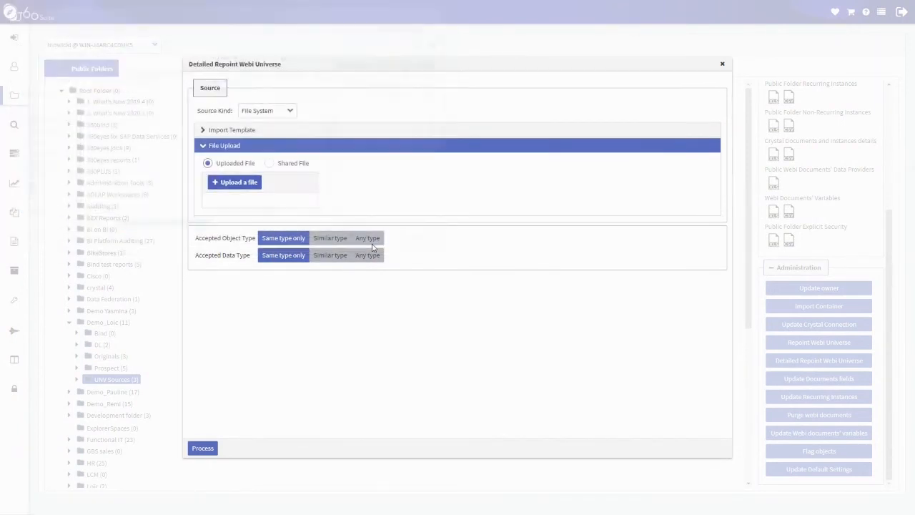
pyautogui.click(203, 450)
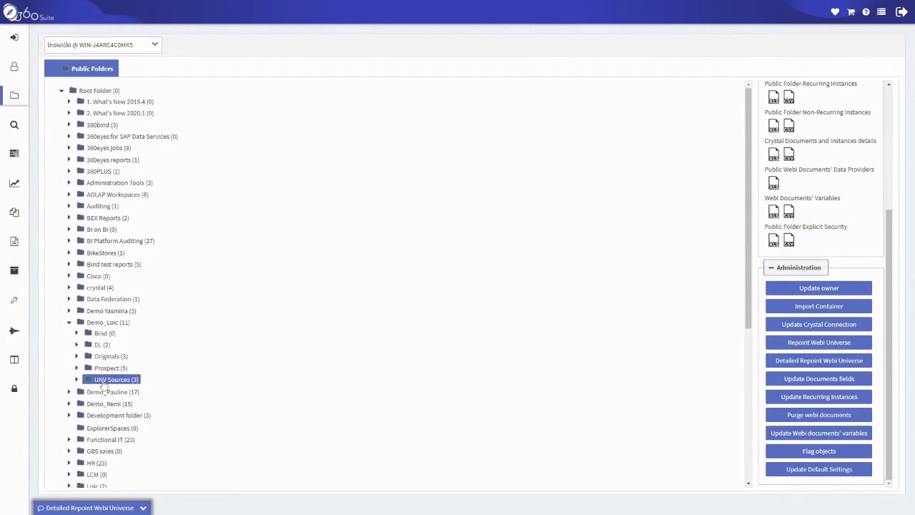
# Step: Export the Public Webi Documents' Data Providers to Excel again, saved as documentdataproviders.public.export (1) in the ToDelete folder, and open the file
pyautogui.scroll(2, 822, 183)
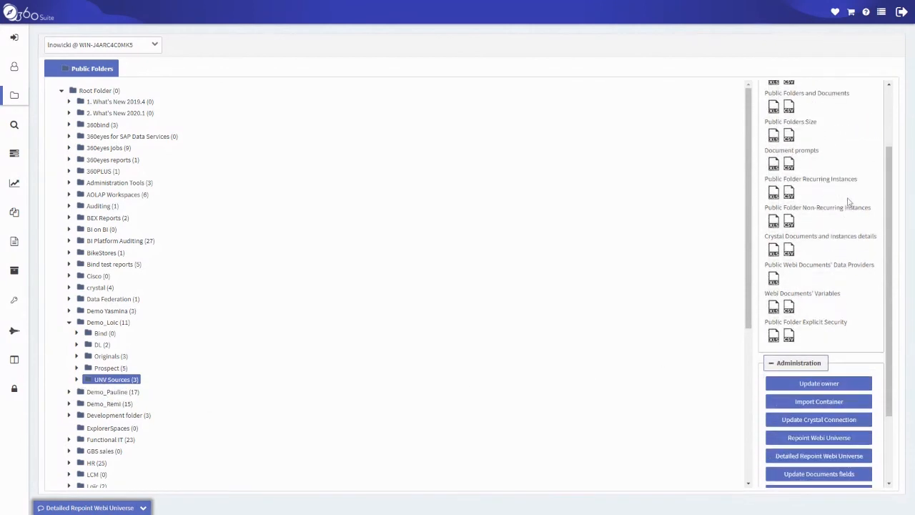
pyautogui.click(774, 278)
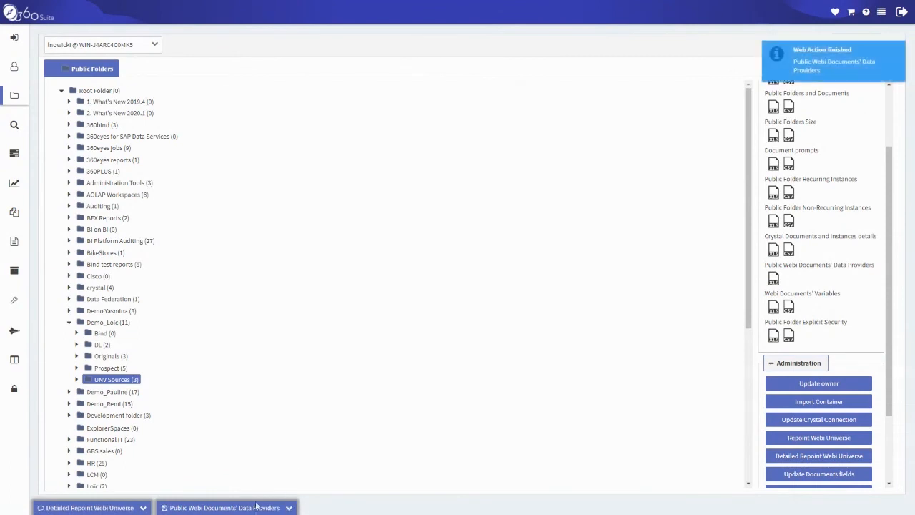
pyautogui.click(289, 507)
pyautogui.click(189, 449)
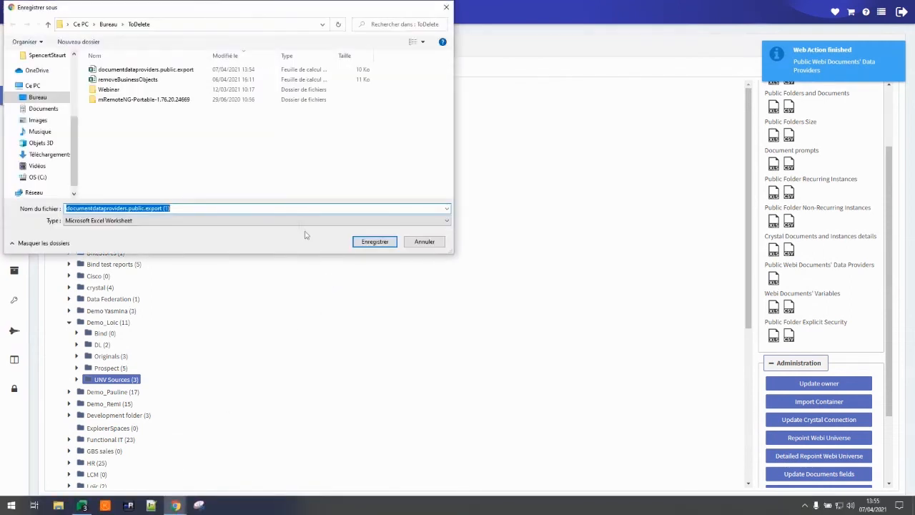
pyautogui.click(376, 240)
pyautogui.click(93, 497)
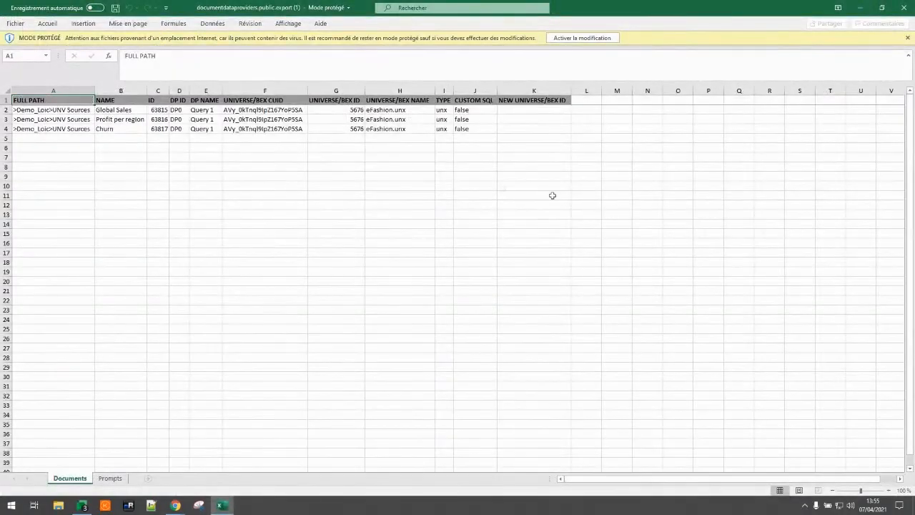
# Step: Check the UNIVERSE/BEX ID values of the three documents in the new export, and close the workbook
pyautogui.moveTo(336, 110); pyautogui.dragTo(339, 130)
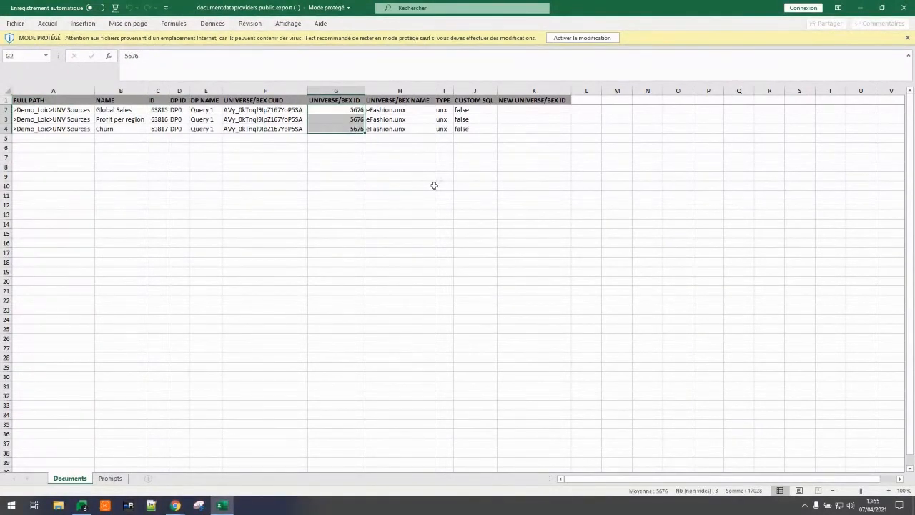
pyautogui.click(904, 9)
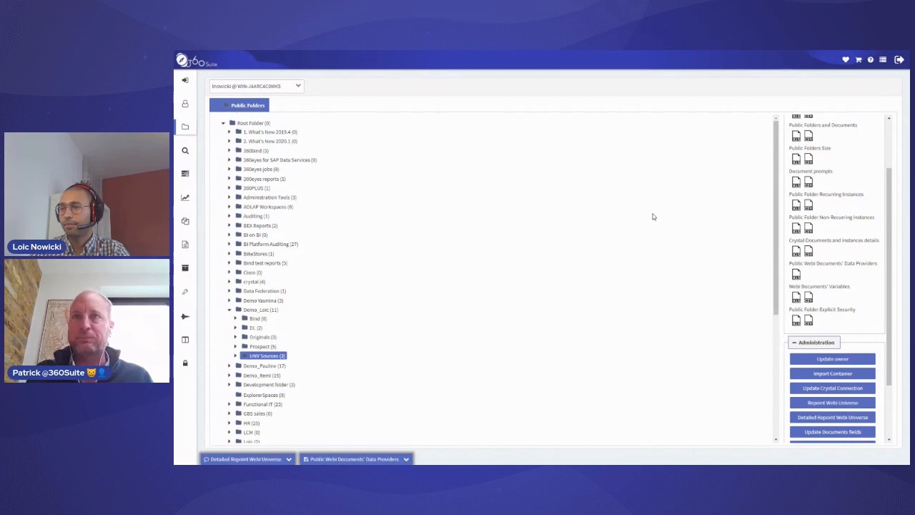
# Step: Switch to the slide presentation and advance to the slide "7. Recette - Assurer la Qualite"
pyautogui.hotkey('alt', 'Tab')
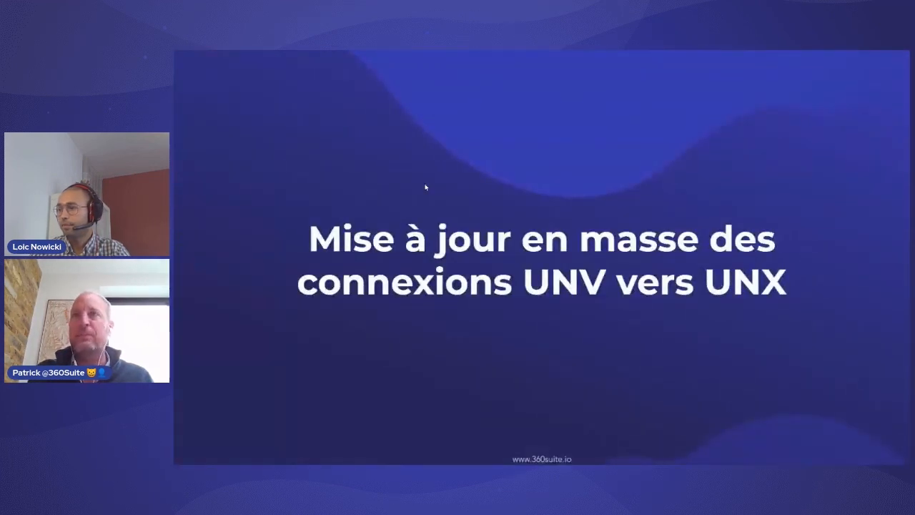
pyautogui.press('Right')
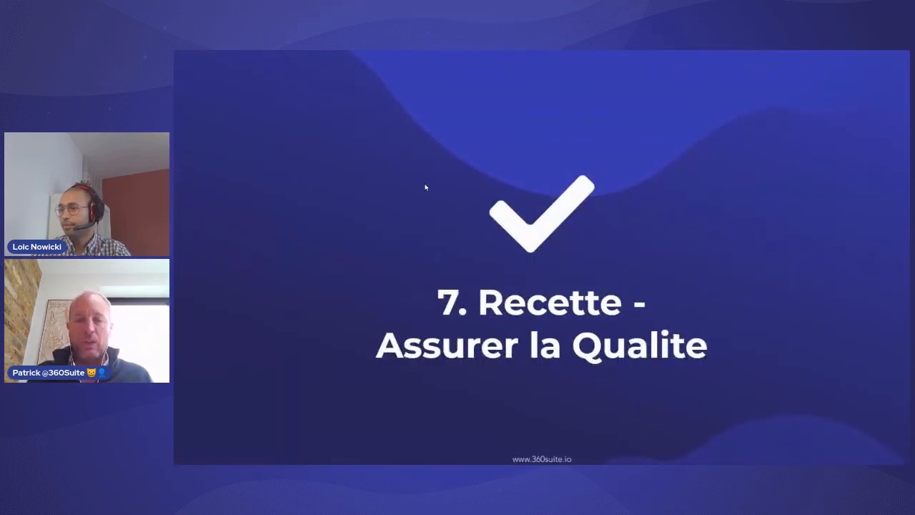